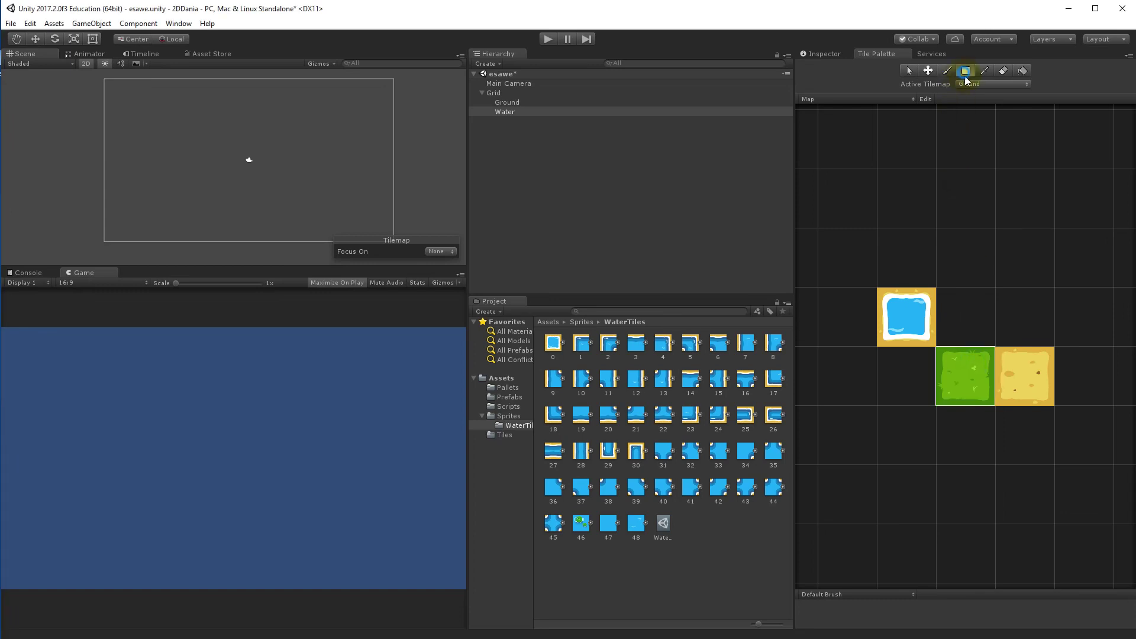
# - Box-fill the whole map with grass tiles, then brush a diagonal sand path across it
pyautogui.click(966, 70)
pyautogui.click(966, 70)
pyautogui.moveTo(96, 72); pyautogui.dragTo(418, 246)
pyautogui.click(1031, 368)
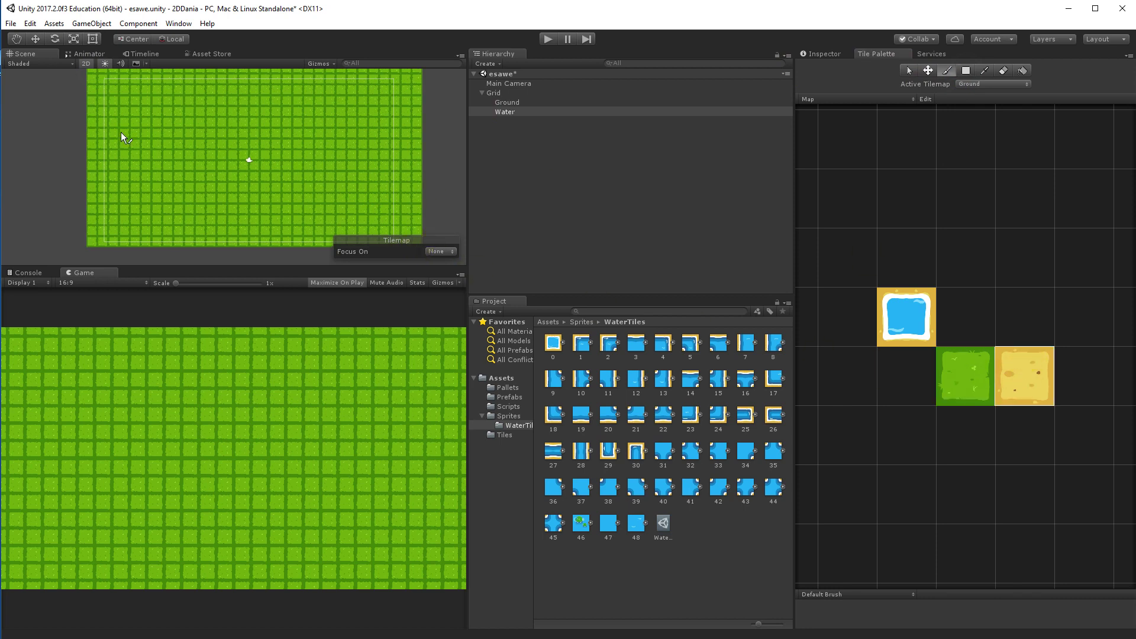
pyautogui.moveTo(113, 91)
pyautogui.mouseDown()
pyautogui.moveTo(242, 163)
pyautogui.moveTo(382, 193)
pyautogui.mouseUp()
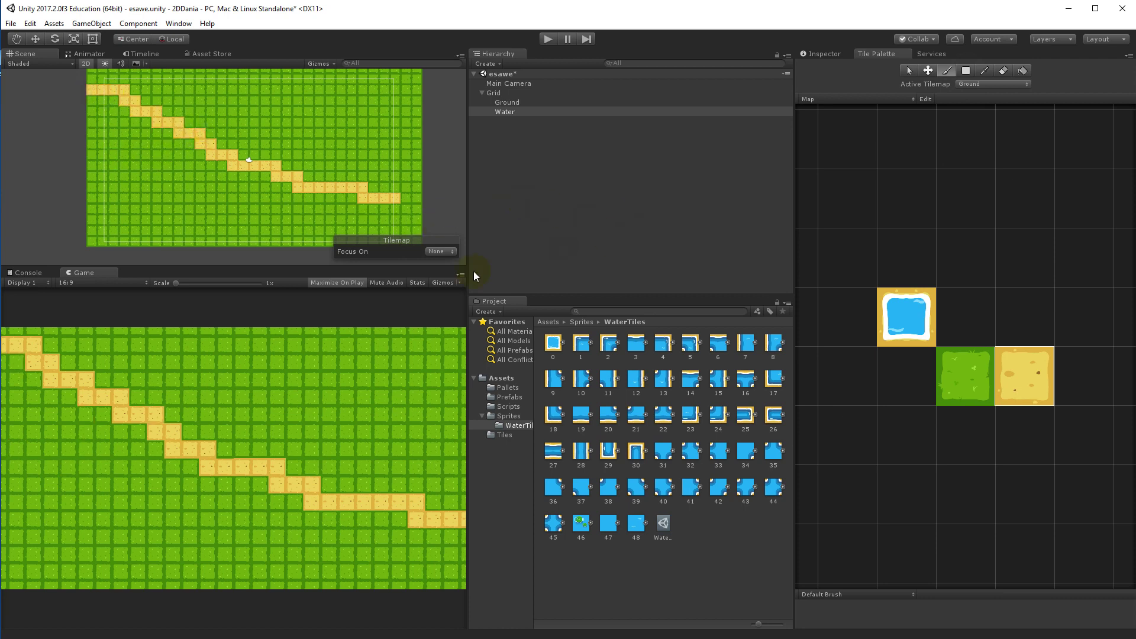
# - Pick the water tile and make Water the active tilemap
pyautogui.click(900, 313)
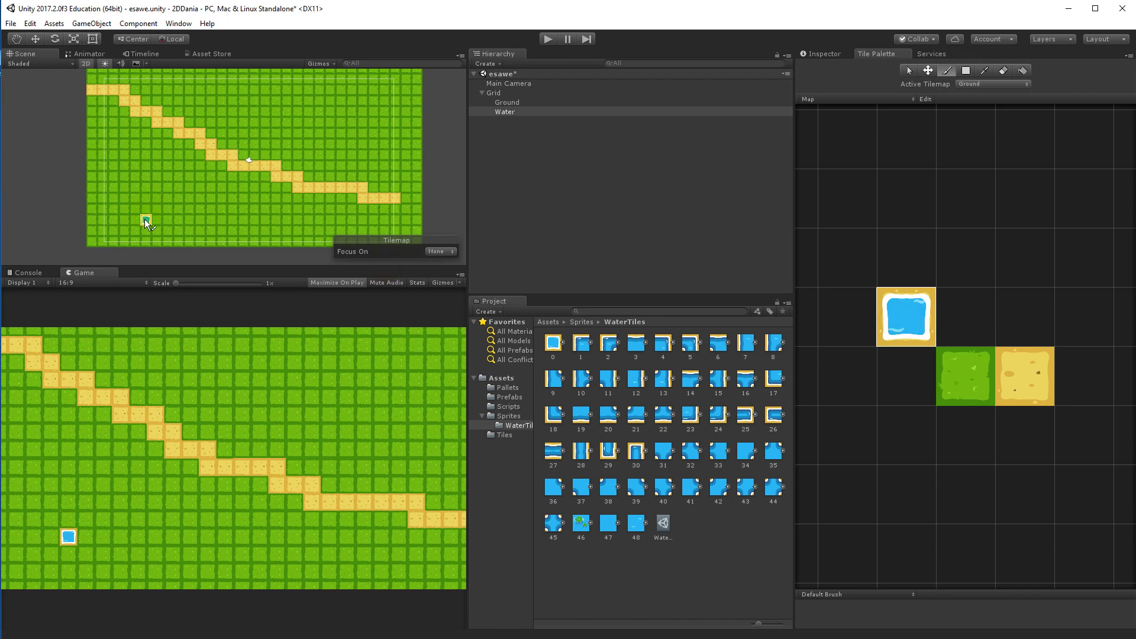
pyautogui.click(970, 84)
pyautogui.click(993, 103)
# - Focus on the Water tilemap and paint a bottom pond with a river winding up to a second pond
pyautogui.click(447, 251)
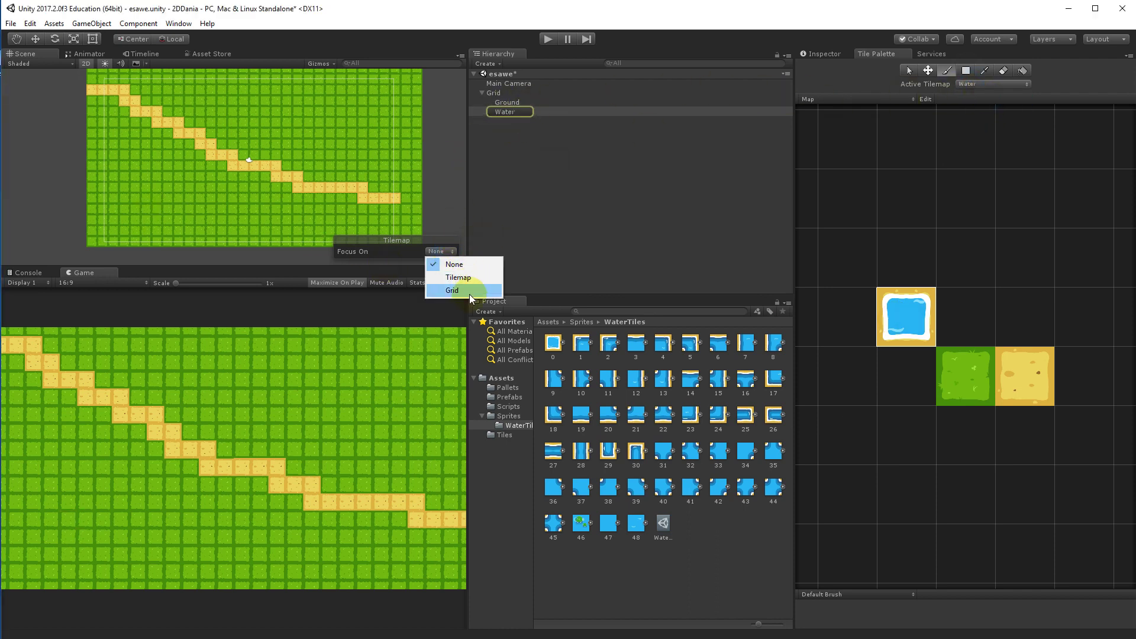
pyautogui.click(458, 278)
pyautogui.moveTo(150, 223)
pyautogui.mouseDown()
pyautogui.moveTo(194, 217)
pyautogui.moveTo(198, 200)
pyautogui.moveTo(157, 173)
pyautogui.moveTo(129, 195)
pyautogui.moveTo(149, 217)
pyautogui.moveTo(182, 211)
pyautogui.moveTo(185, 195)
pyautogui.moveTo(173, 187)
pyautogui.moveTo(147, 190)
pyautogui.moveTo(151, 203)
pyautogui.moveTo(167, 202)
pyautogui.moveTo(139, 199)
pyautogui.moveTo(174, 192)
pyautogui.moveTo(271, 215)
pyautogui.moveTo(406, 210)
pyautogui.mouseUp()
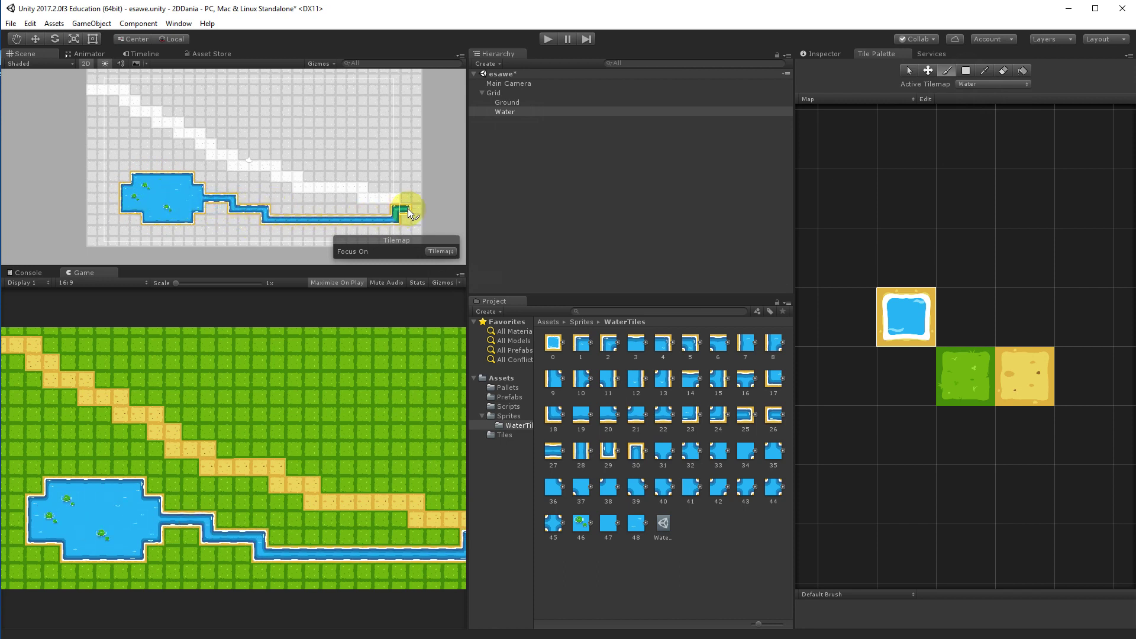
pyautogui.moveTo(402, 167)
pyautogui.mouseDown()
pyautogui.moveTo(355, 133)
pyautogui.moveTo(276, 119)
pyautogui.moveTo(312, 130)
pyautogui.moveTo(272, 87)
pyautogui.moveTo(254, 129)
pyautogui.moveTo(258, 101)
pyautogui.moveTo(267, 119)
pyautogui.moveTo(248, 112)
pyautogui.moveTo(275, 137)
pyautogui.mouseUp()
pyautogui.click(256, 123)
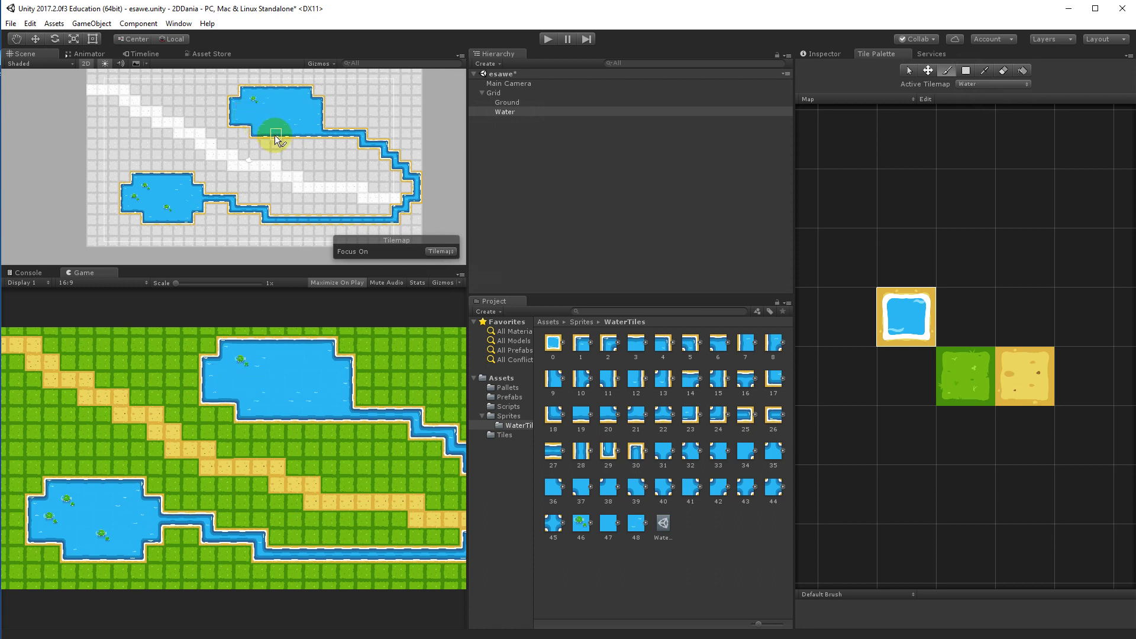
# - Enable Maximize On Play, set the Water tilemap's Order in Layer to 1, and run the game
pyautogui.click(333, 283)
pyautogui.click(505, 112)
pyautogui.click(846, 54)
pyautogui.click(939, 272)
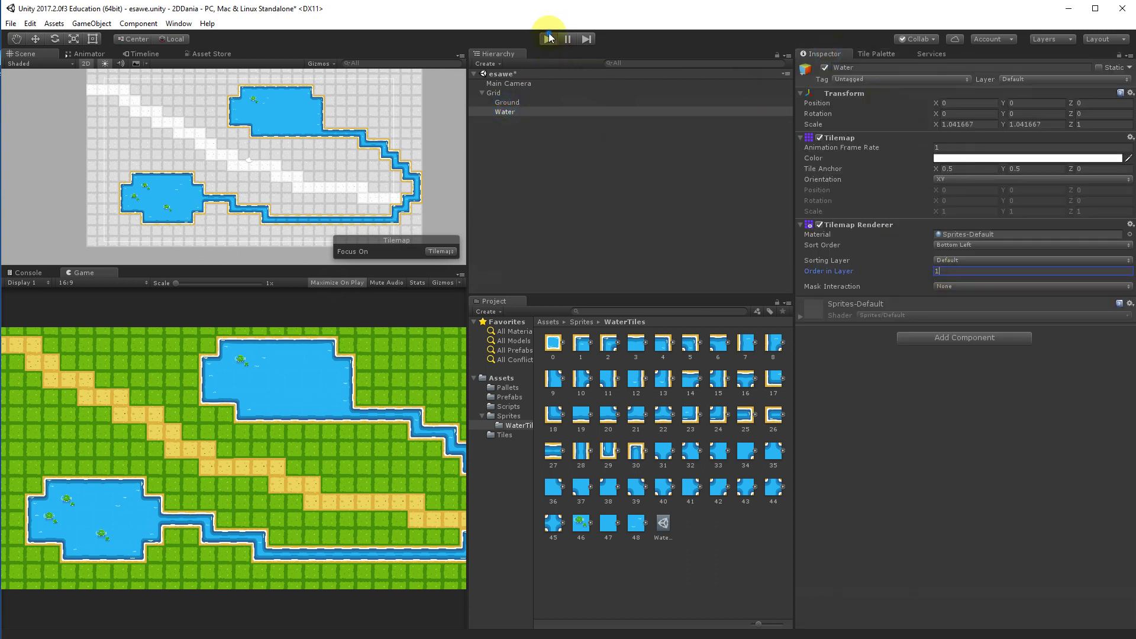
pyautogui.click(549, 38)
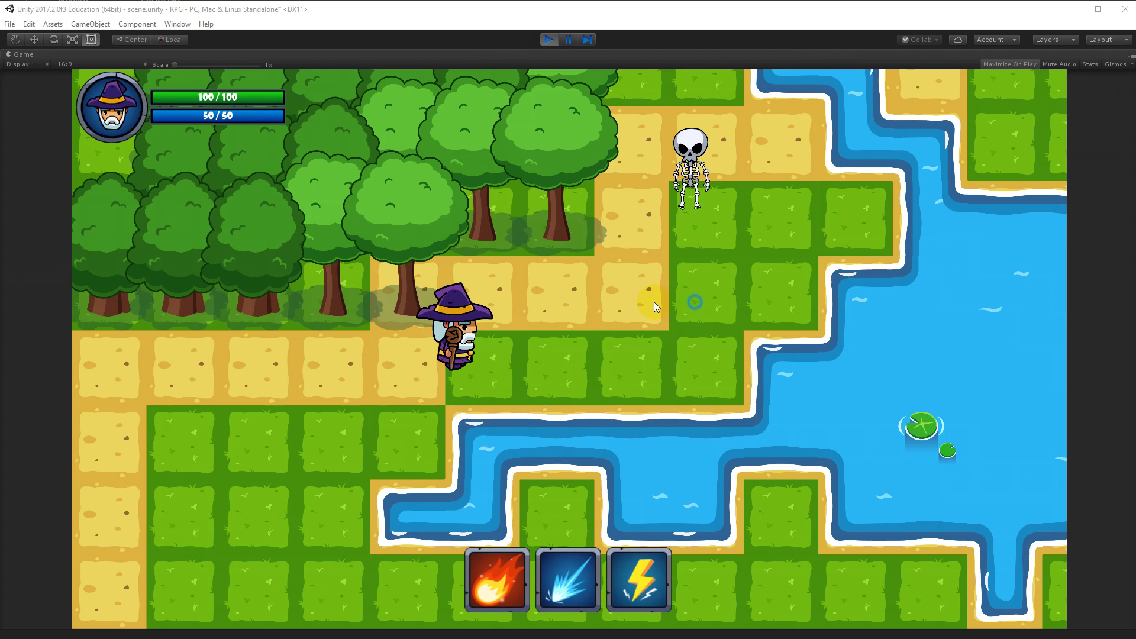
# - Walk the wizard up and left to behind the upper trees
pyautogui.press('Left')
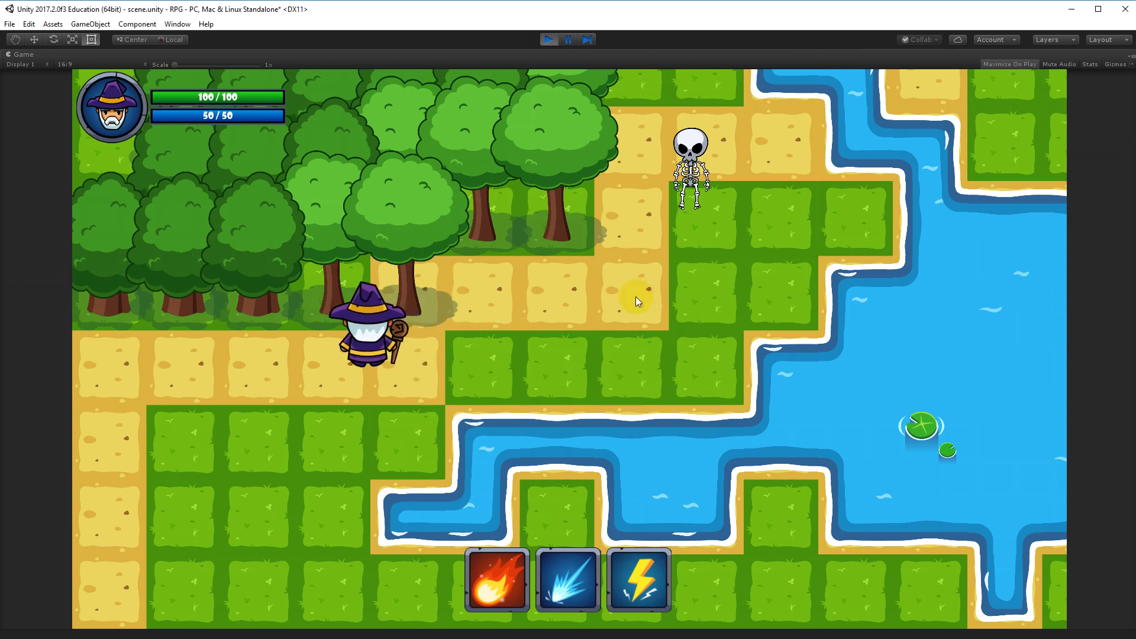
pyautogui.press('Up')
pyautogui.press('Up')
pyautogui.press('Right')
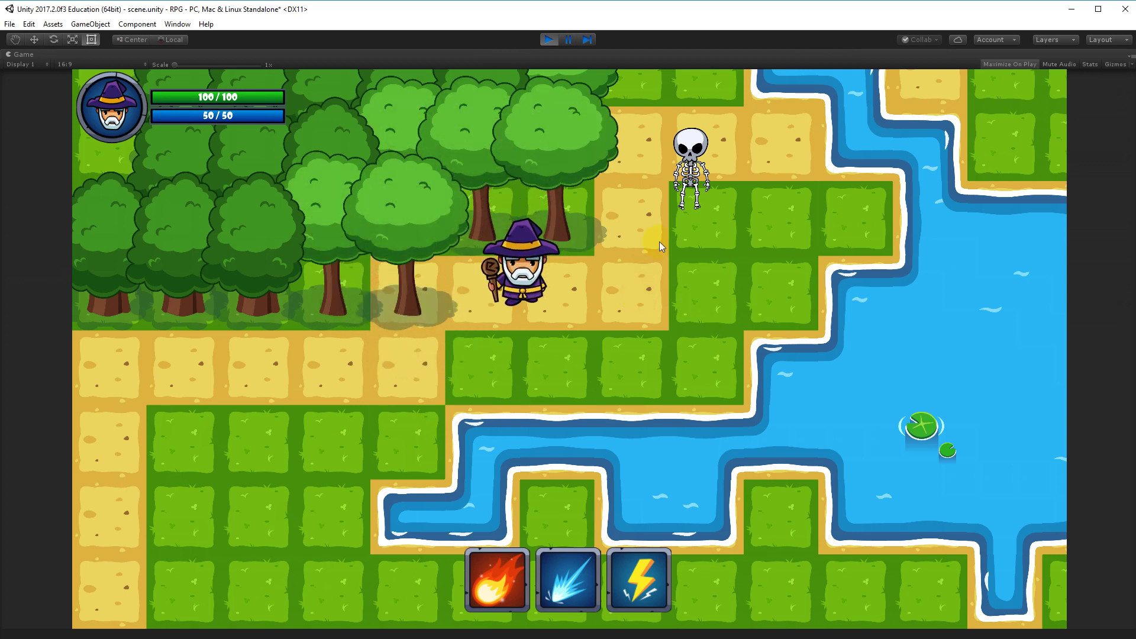
# - Target the skeleton and defeat it with Thunderbolt, Fireball, Frostbolt and another Fireball
pyautogui.click(690, 161)
pyautogui.press('3')
pyautogui.press('3')
pyautogui.press('1')
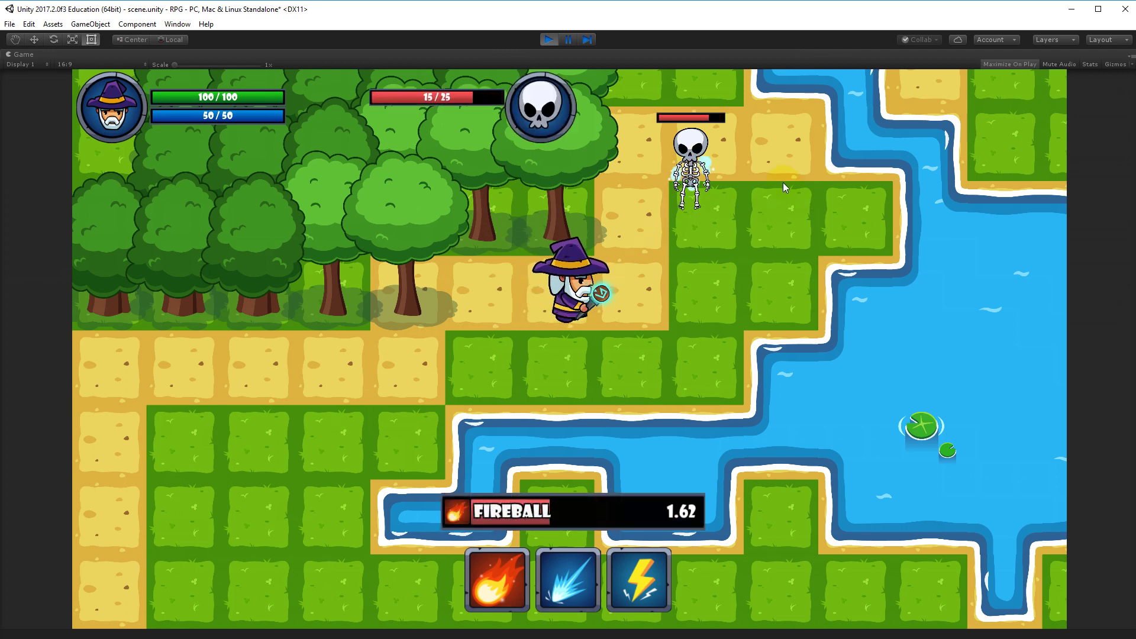
pyautogui.press('2')
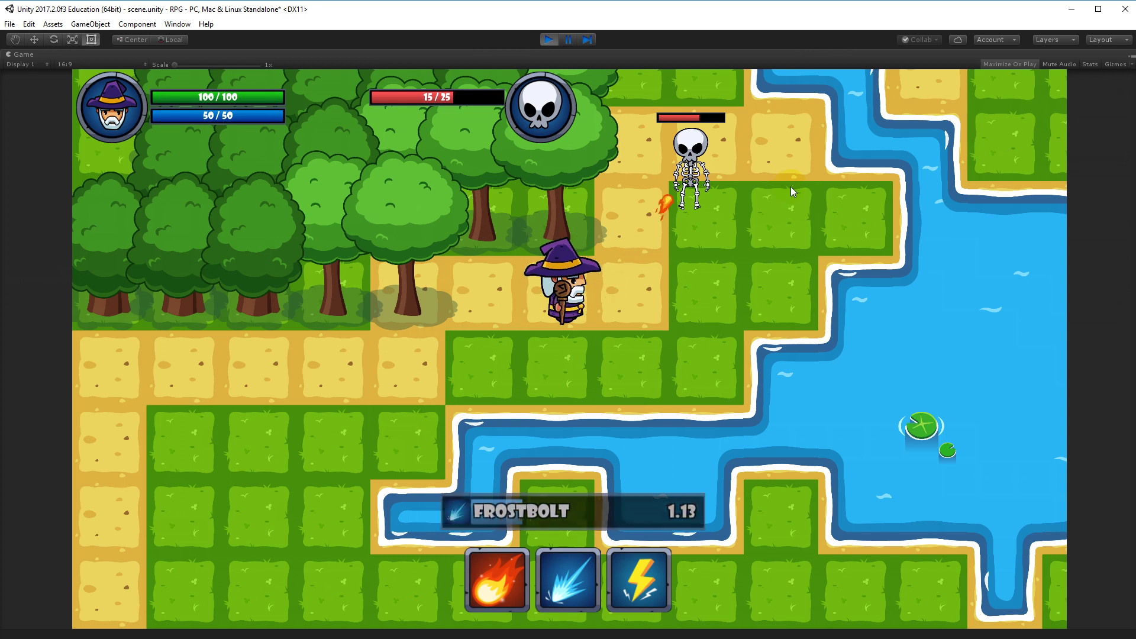
pyautogui.press('1')
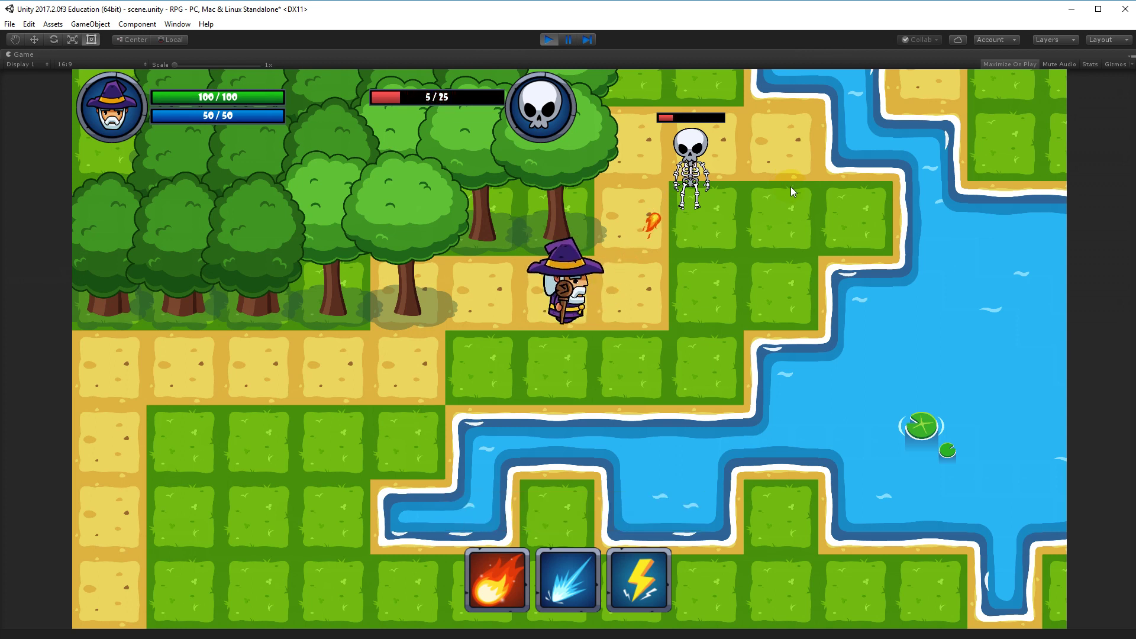
# - Walk the wizard right, then down and left along the path toward the river
pyautogui.press('d')
pyautogui.press('s')
pyautogui.press('a')
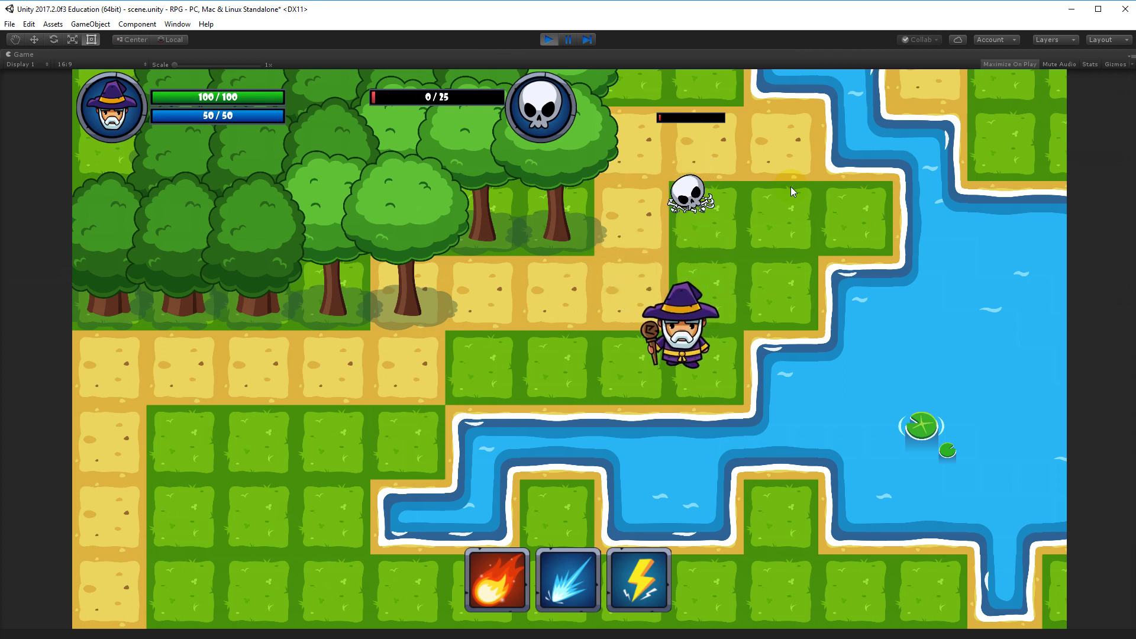
pyautogui.press('s')
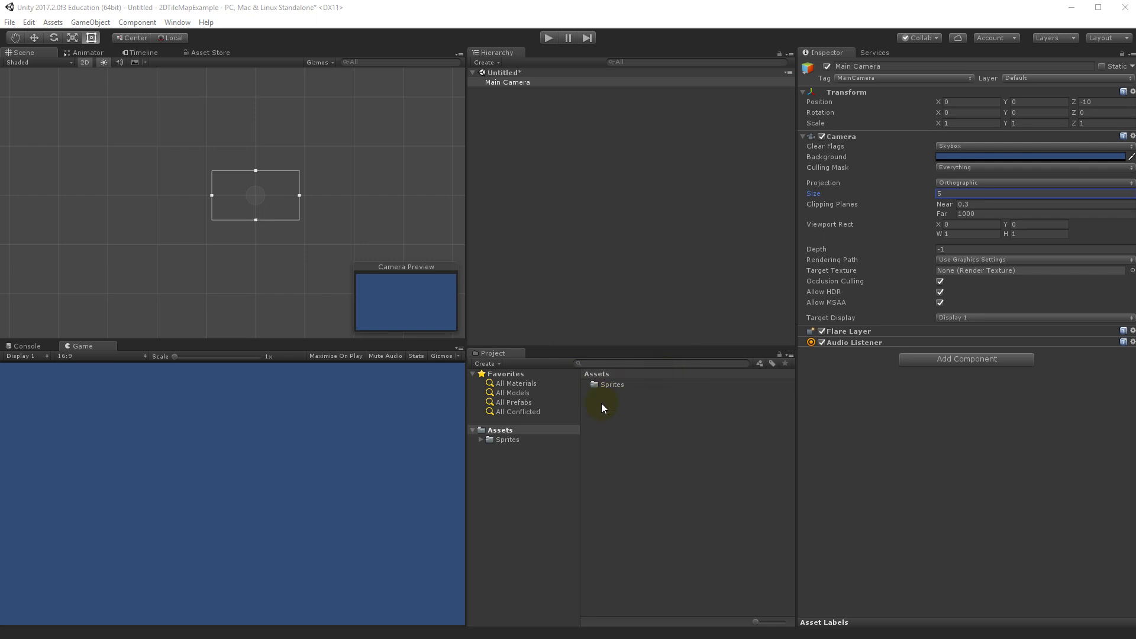
# - Open the Sprites folder and select all five tile sprites, from bush_tile to sand_tile
pyautogui.click(504, 441)
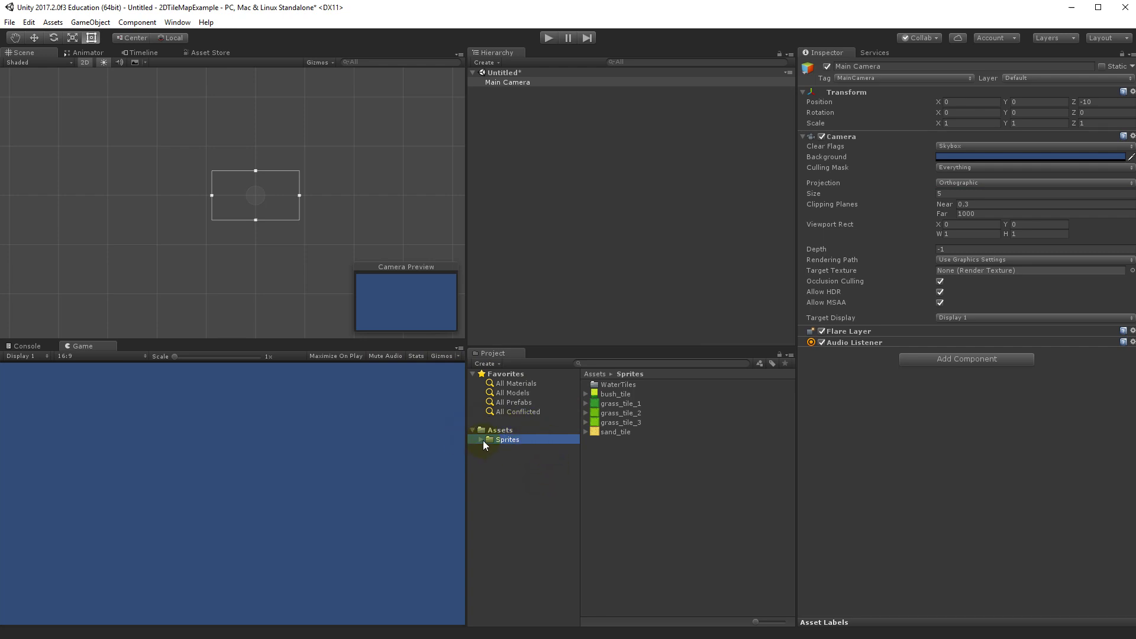
pyautogui.click(621, 432)
pyautogui.keyDown('shift'); pyautogui.click(614, 397); pyautogui.keyUp('shift')
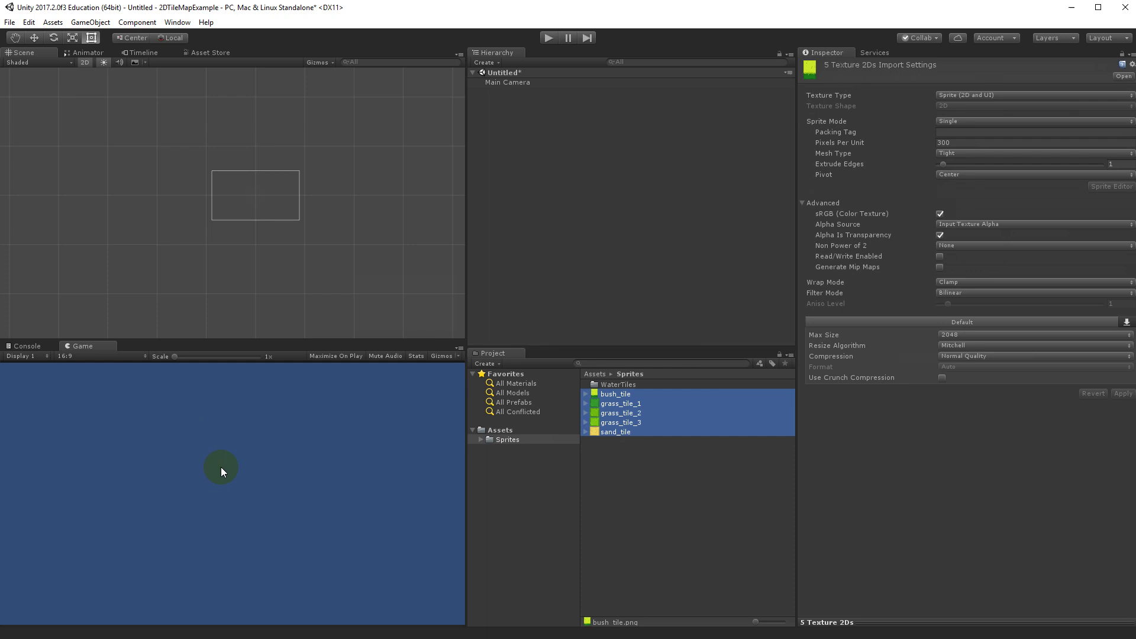
# - Browse the WaterTiles folder, then set the Main Camera's orthographic size to 10
pyautogui.doubleClick(627, 386)
pyautogui.click(599, 384)
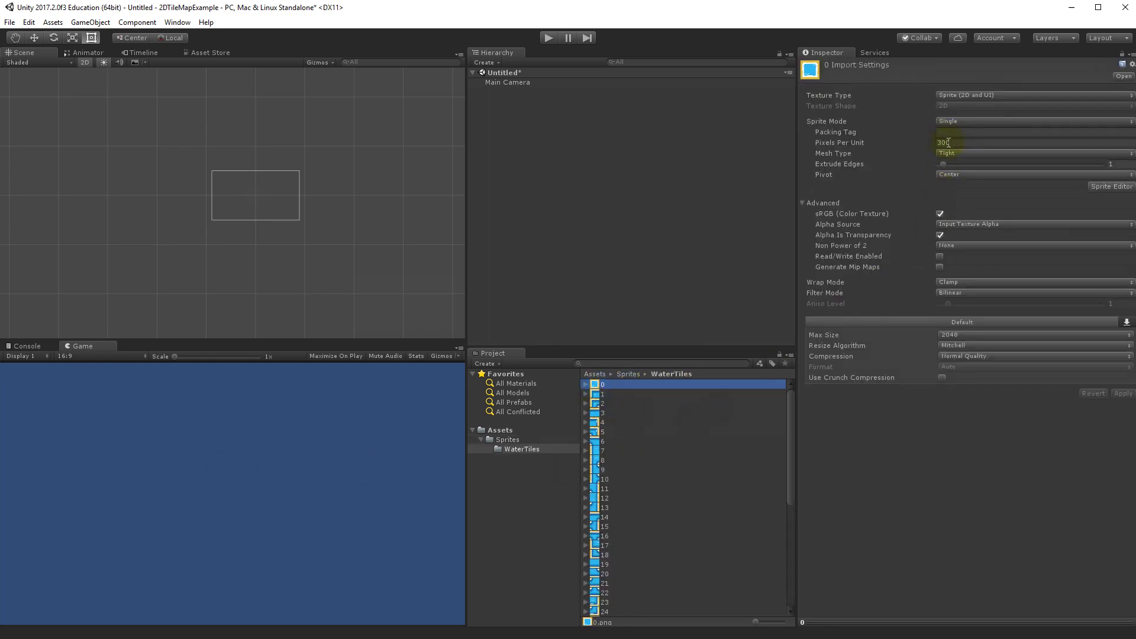
pyautogui.click(504, 84)
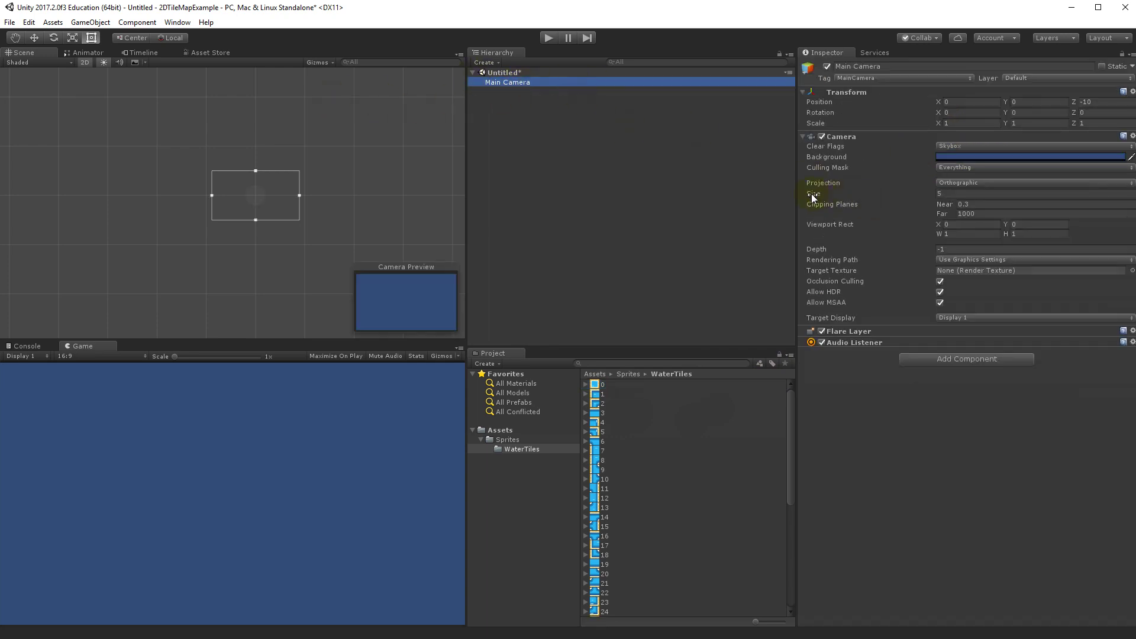
pyautogui.click(959, 194)
pyautogui.write('10')
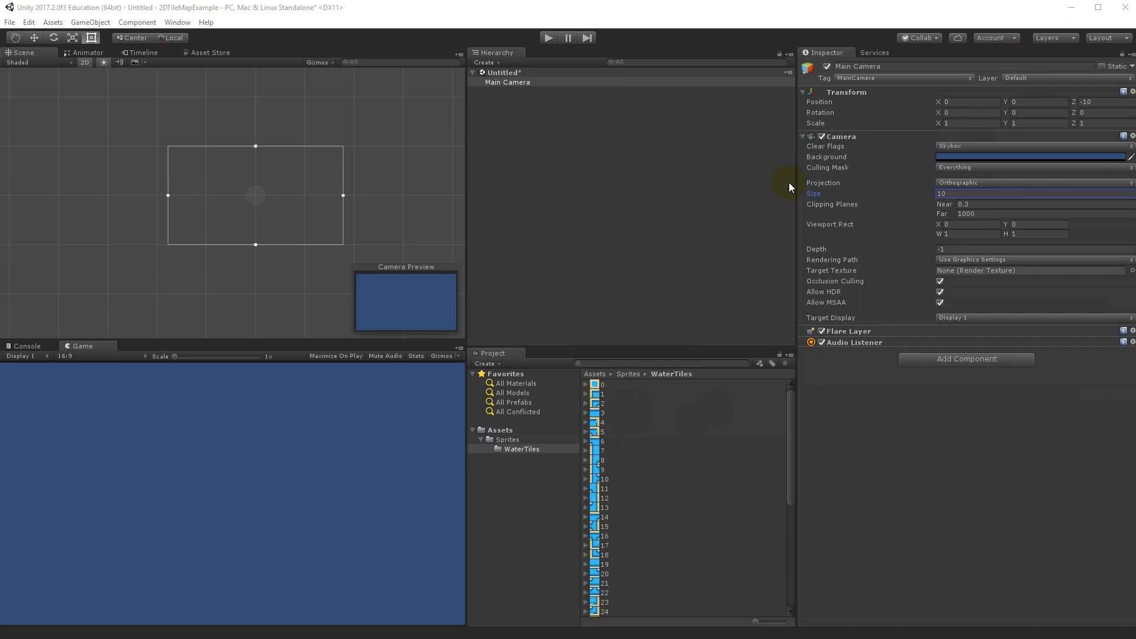
pyautogui.click(172, 22)
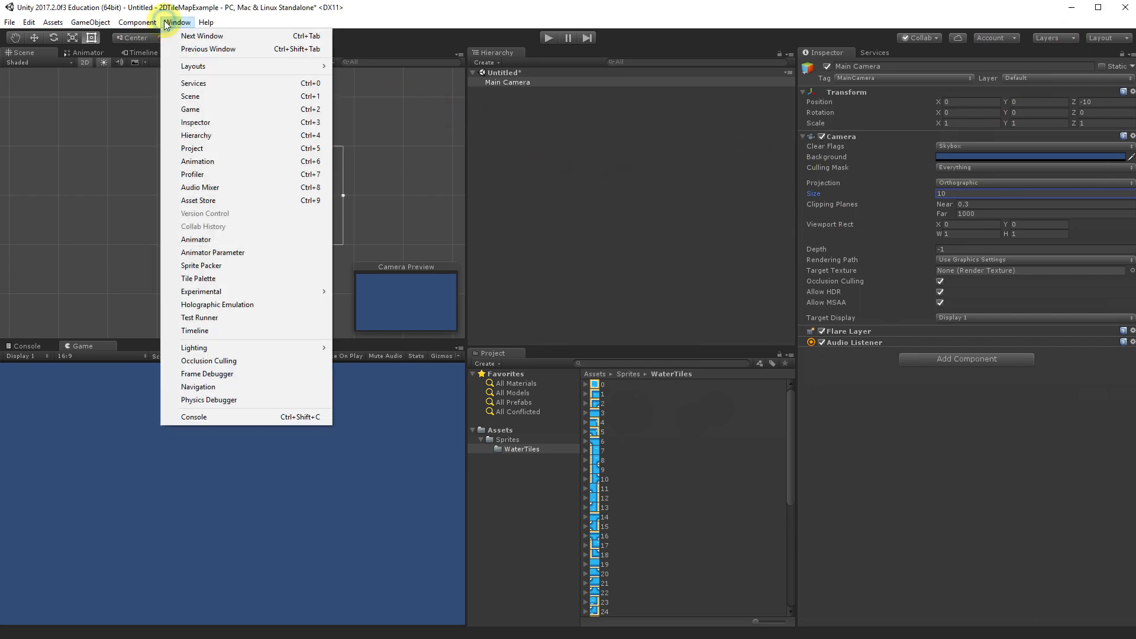
# - Open Window > Tile Palette, dock its tab next to the Inspector tab, and toggle between them
pyautogui.click(207, 279)
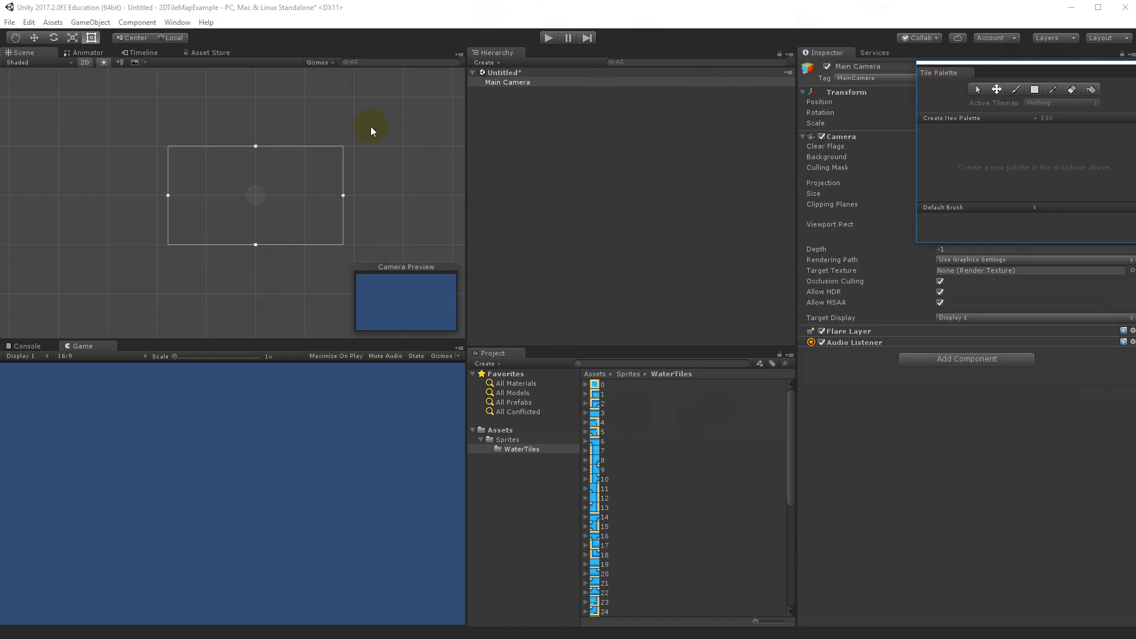
pyautogui.moveTo(939, 70); pyautogui.dragTo(882, 55)
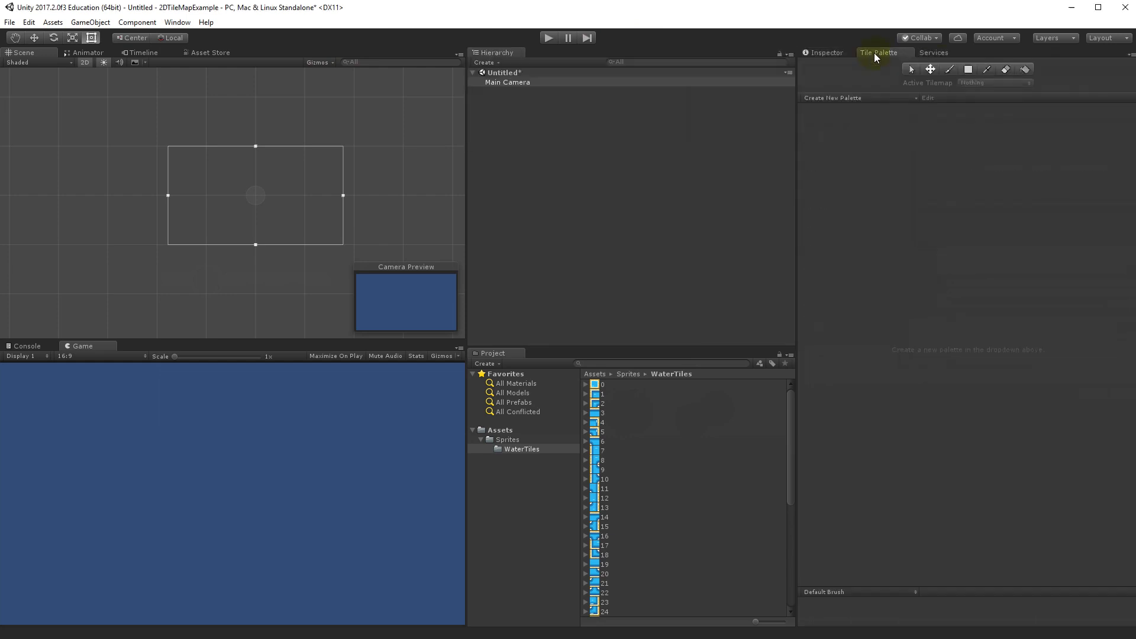
pyautogui.click(847, 53)
pyautogui.click(879, 53)
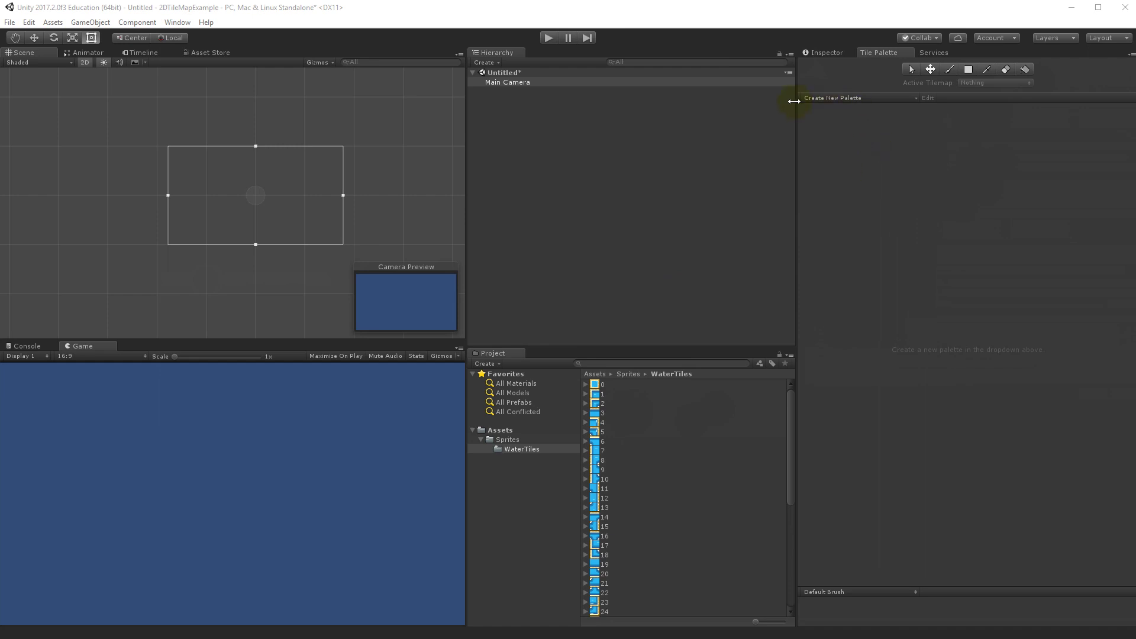
# - Create a new rectangular-grid tile palette named MyPallet
pyautogui.click(847, 98)
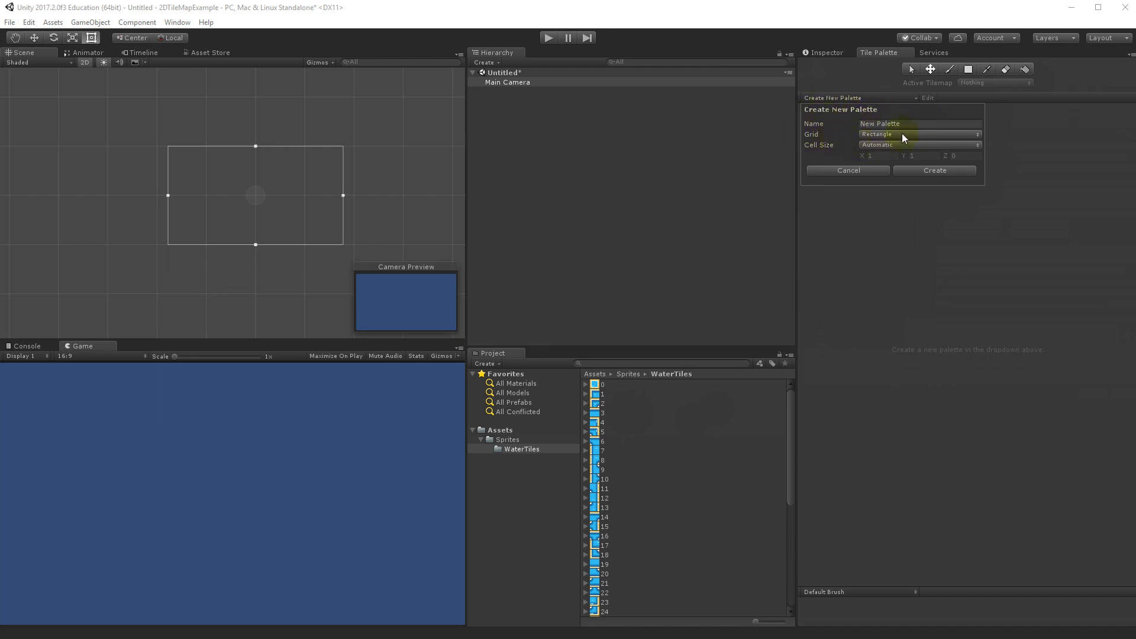
pyautogui.click(865, 123)
pyautogui.write('MyPallet')
pyautogui.click(879, 135)
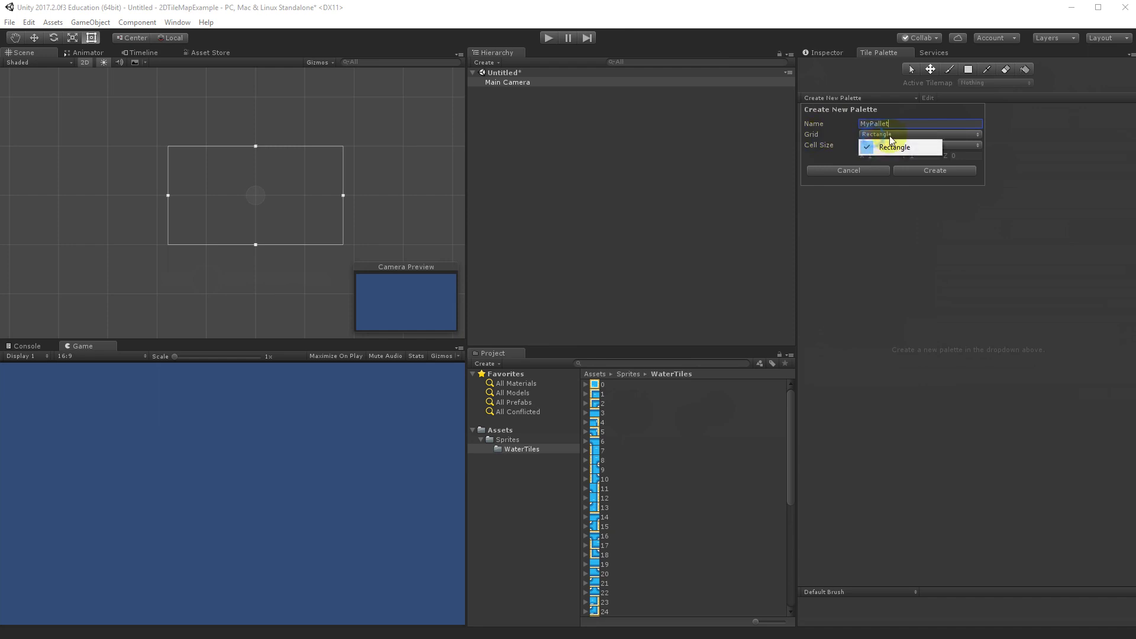
pyautogui.click(879, 140)
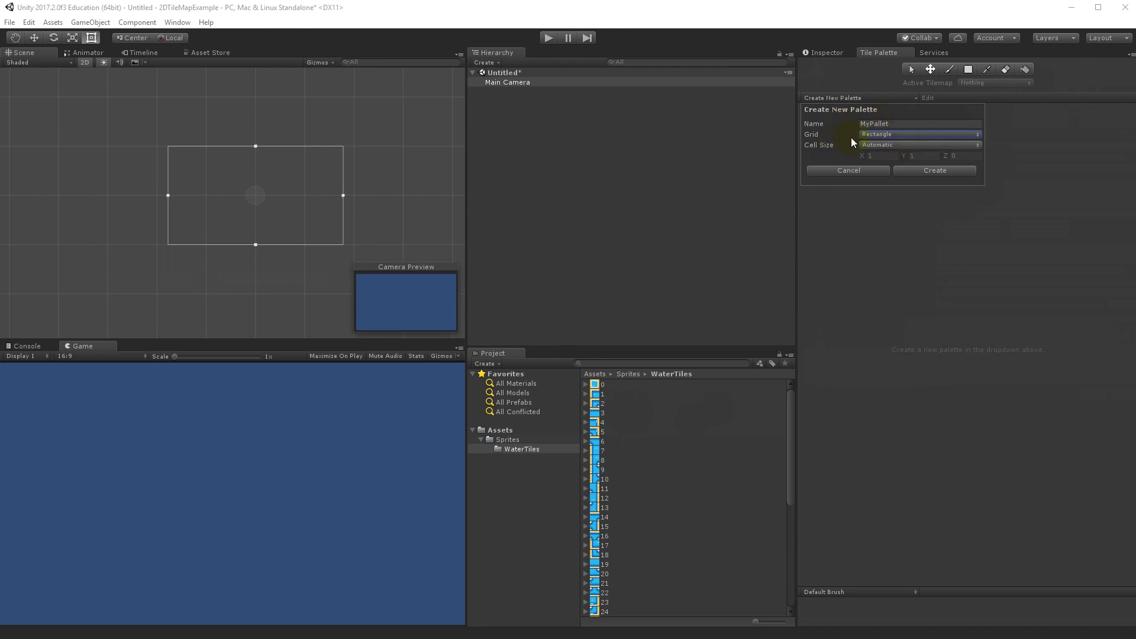
pyautogui.click(926, 169)
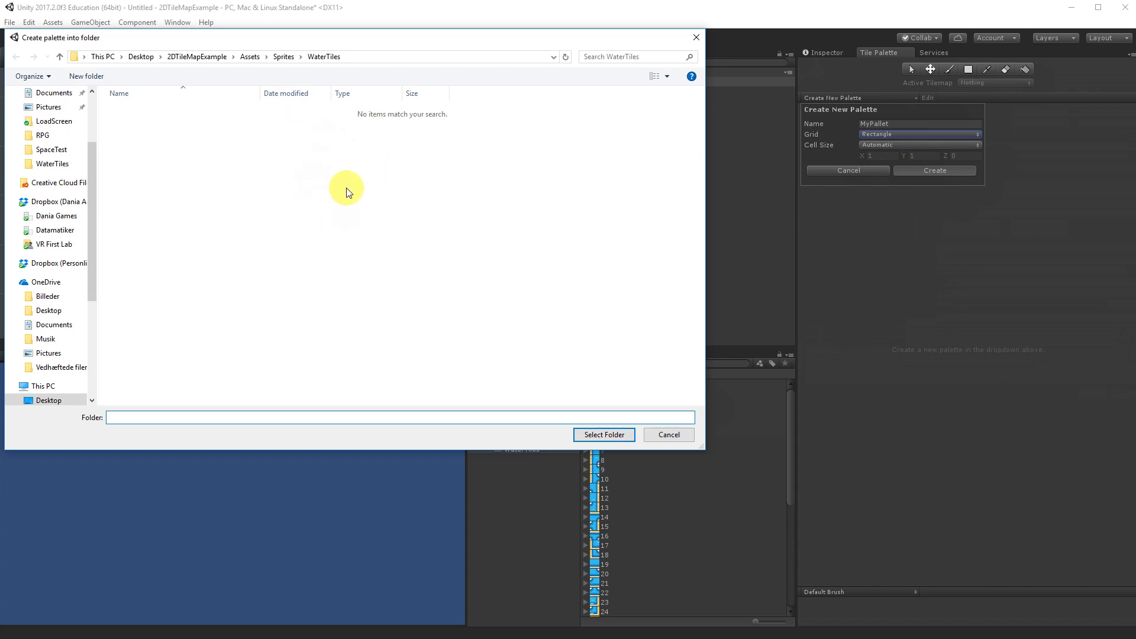
# - Make a Pallets folder under Assets and save the palette into it
pyautogui.click(251, 58)
pyautogui.rightClick(168, 185)
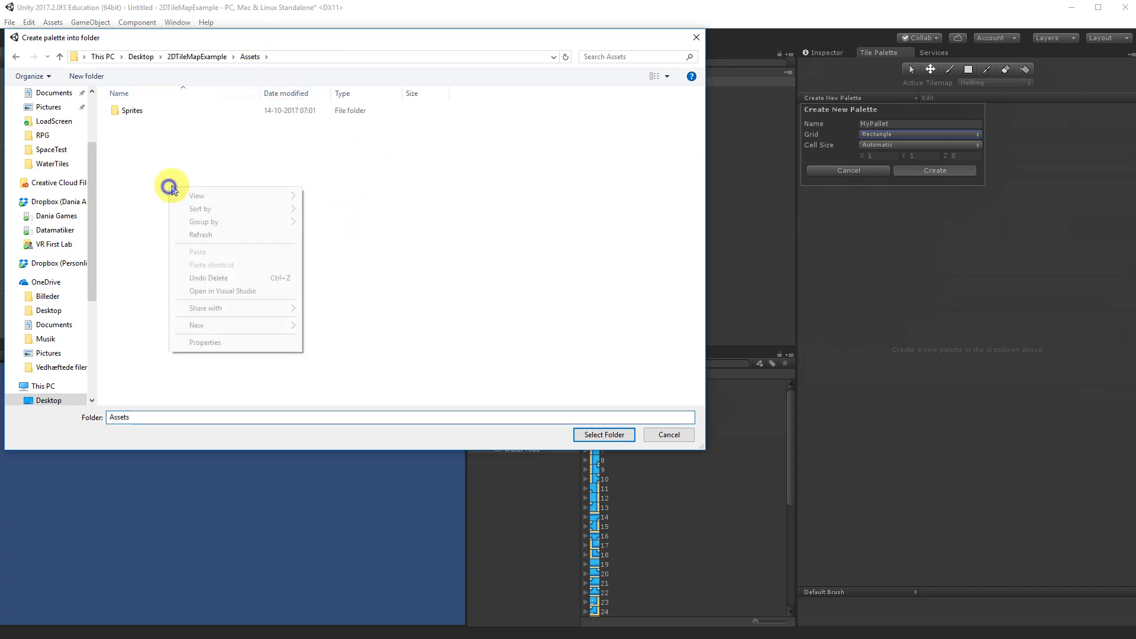
pyautogui.moveTo(248, 318)
pyautogui.click(331, 327)
pyautogui.write('Pallets')
pyautogui.press('Return')
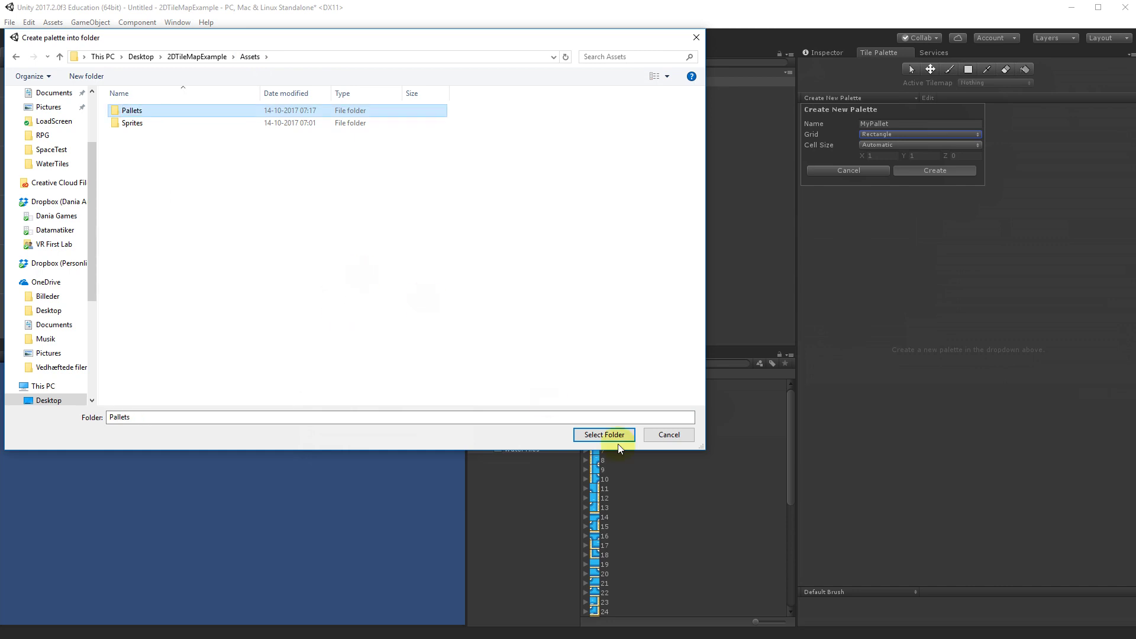
pyautogui.click(606, 434)
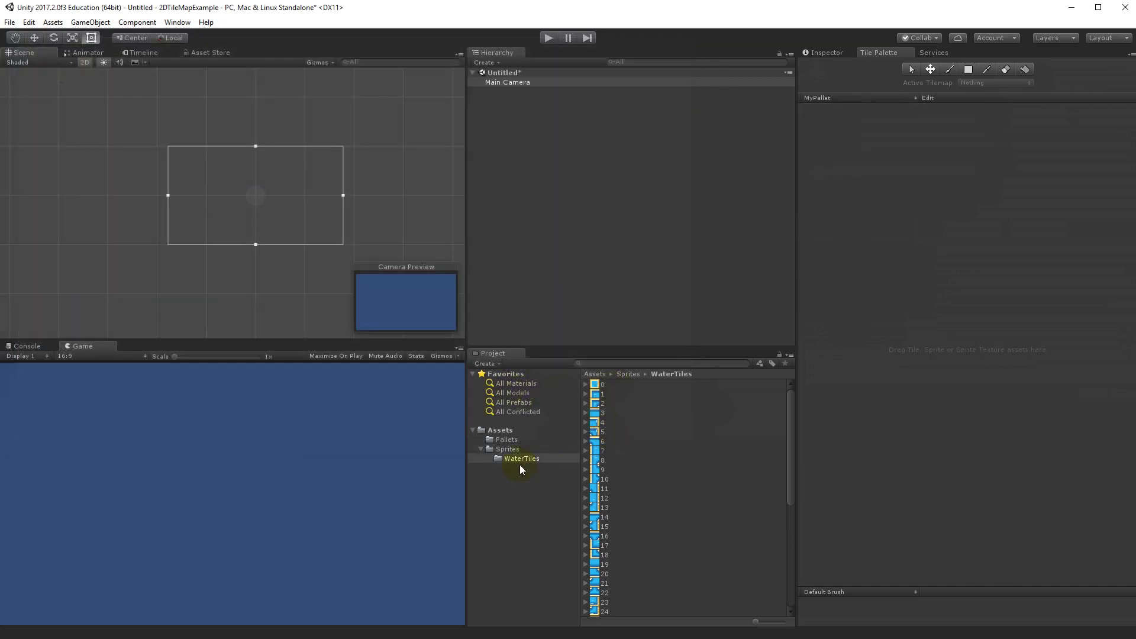
# - Open the Pallets folder and expand MyPallet to view its Layer1 and Palette Settings
pyautogui.click(481, 448)
pyautogui.click(542, 439)
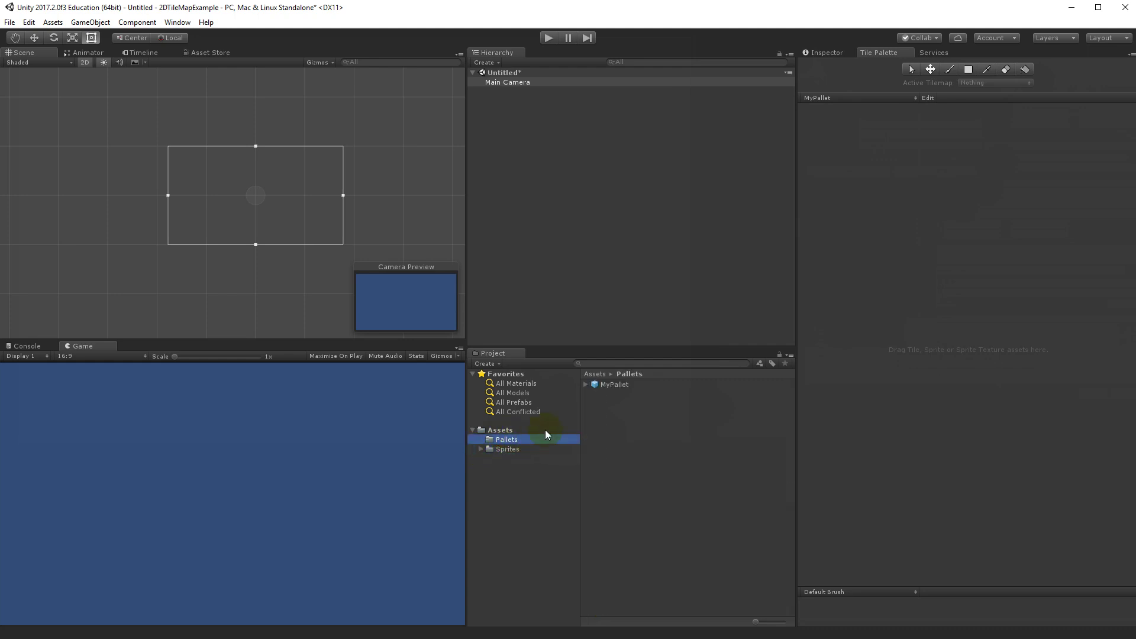
pyautogui.click(611, 385)
pyautogui.click(585, 385)
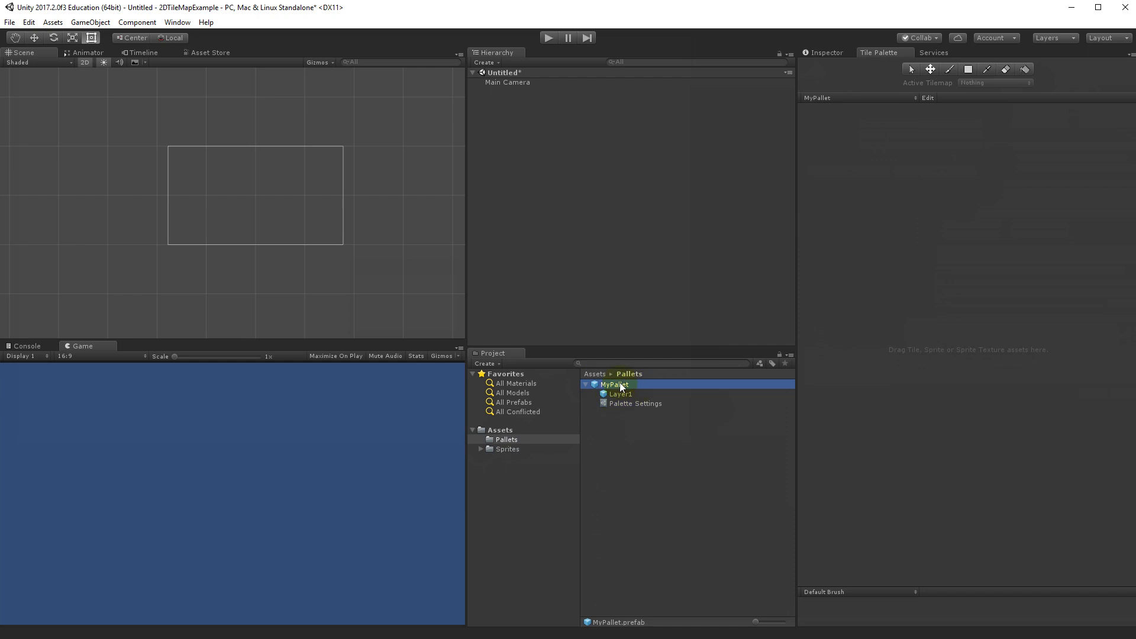
pyautogui.click(613, 397)
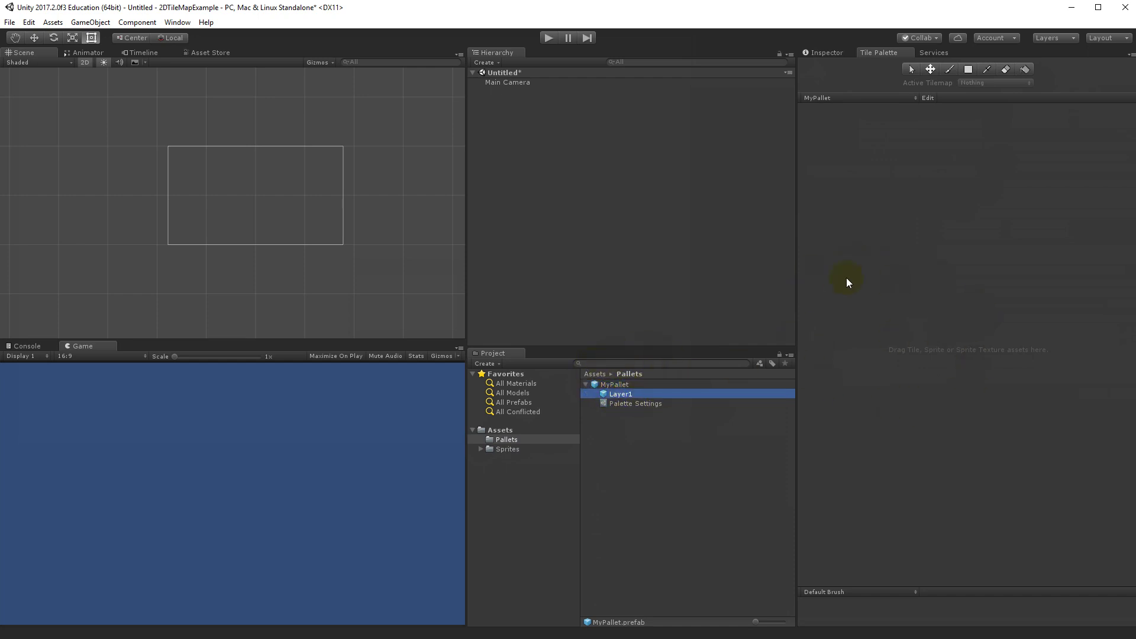
pyautogui.click(647, 403)
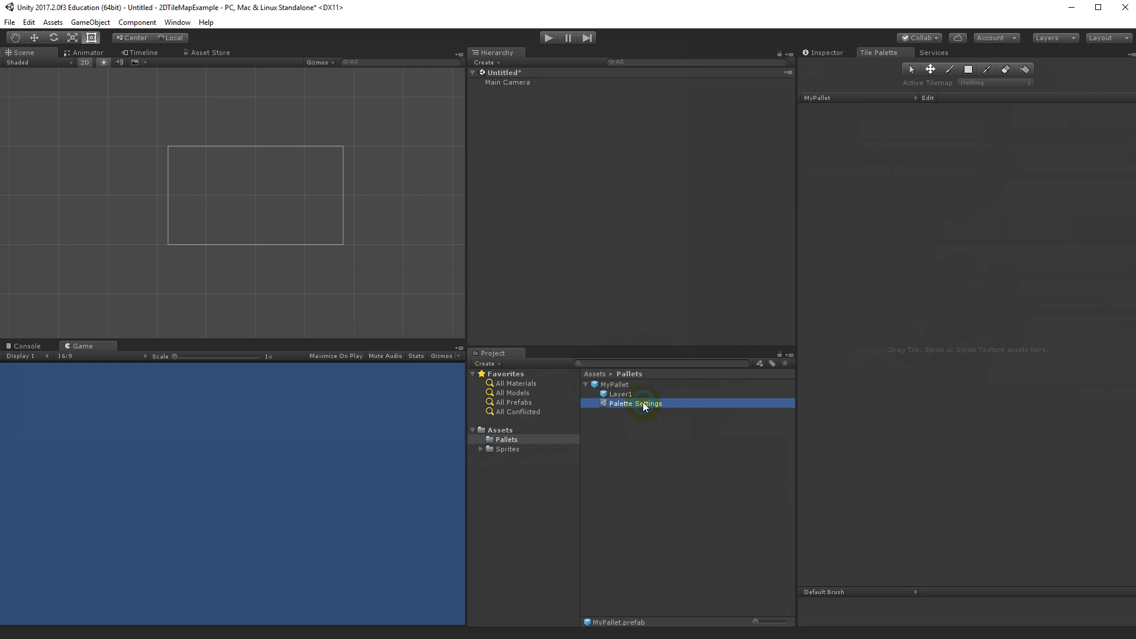
# - Leave Palette Settings cell sizing on Automatic after briefly trying Manual
pyautogui.click(827, 54)
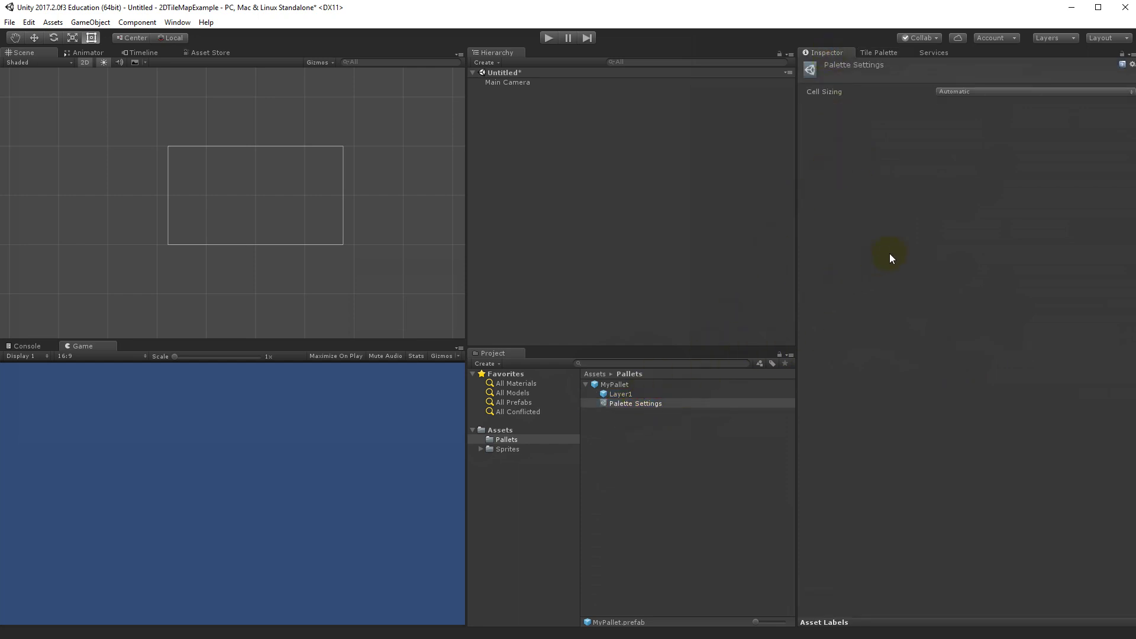
pyautogui.click(973, 91)
pyautogui.click(977, 104)
pyautogui.click(961, 93)
pyautogui.click(980, 118)
pyautogui.click(954, 91)
pyautogui.click(970, 104)
# - Review Layer1's tilemap and MyPallet's grid settings, then return to the Tile Palette with Sprites showing
pyautogui.click(628, 394)
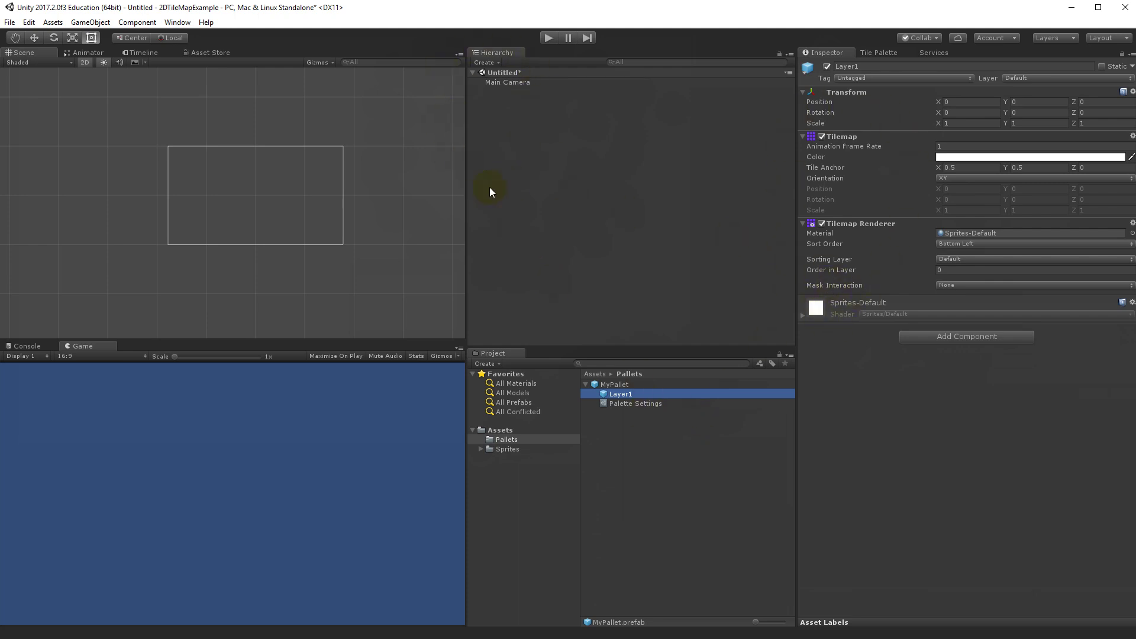
pyautogui.click(620, 385)
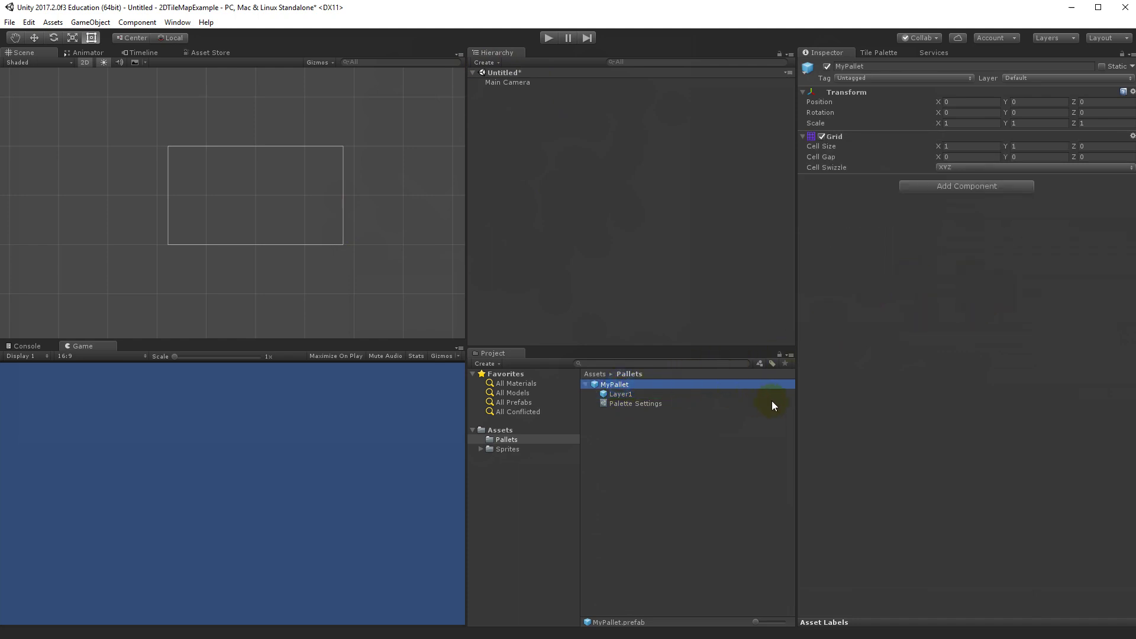
pyautogui.click(869, 54)
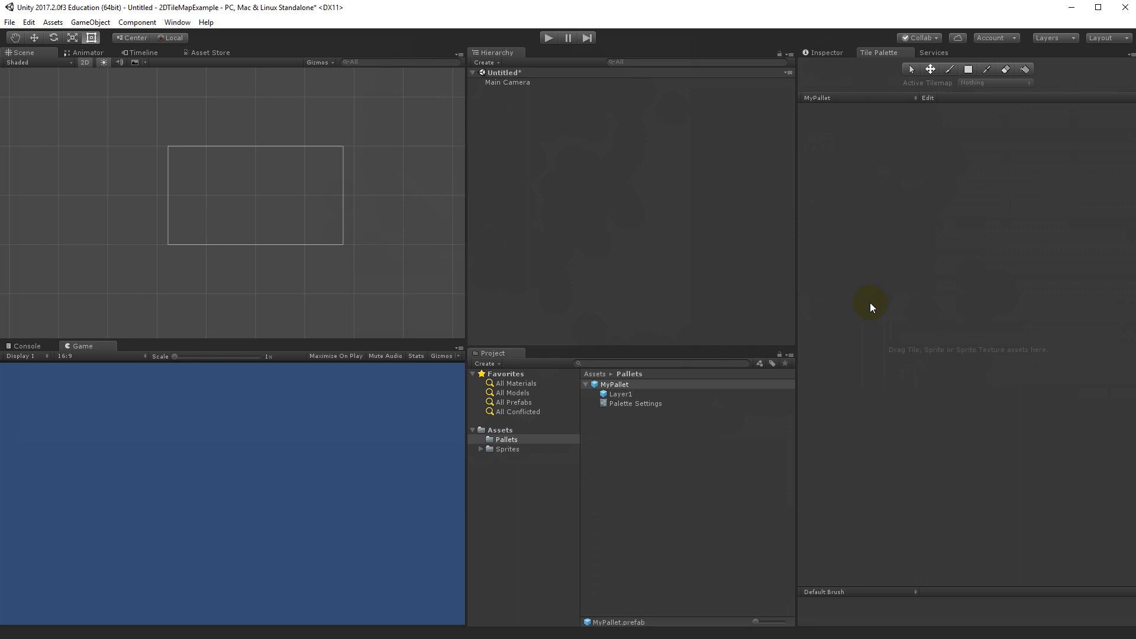
pyautogui.click(507, 450)
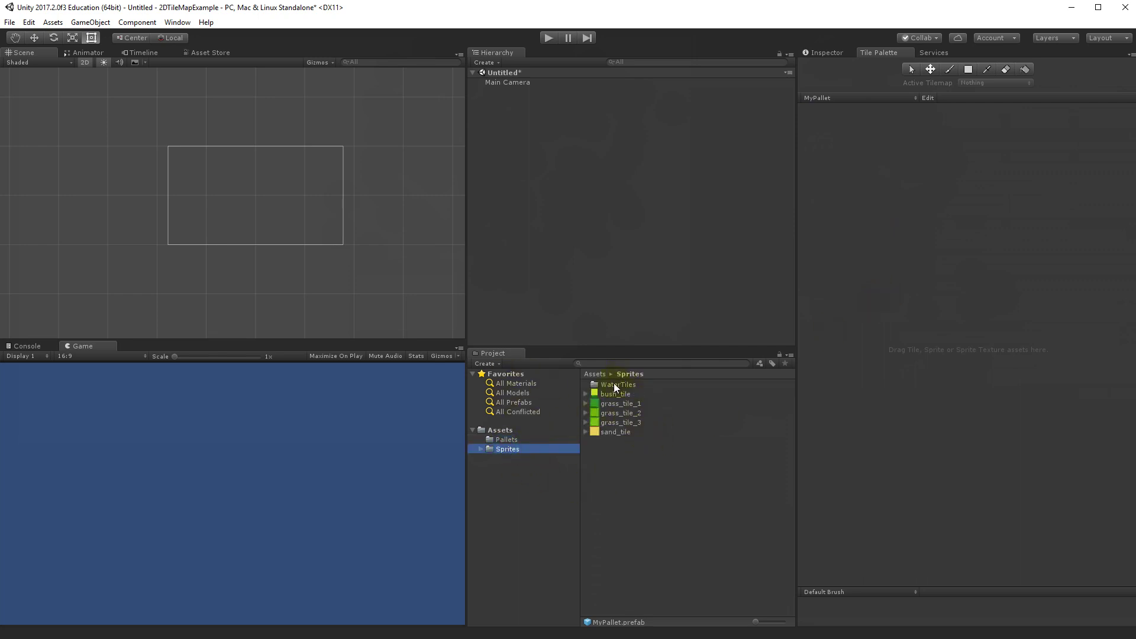
# - Drag grass_tile_3 into MyPallet, saving its tile asset in a new PalletTiles folder under Assets
pyautogui.moveTo(612, 423); pyautogui.dragTo(926, 314)
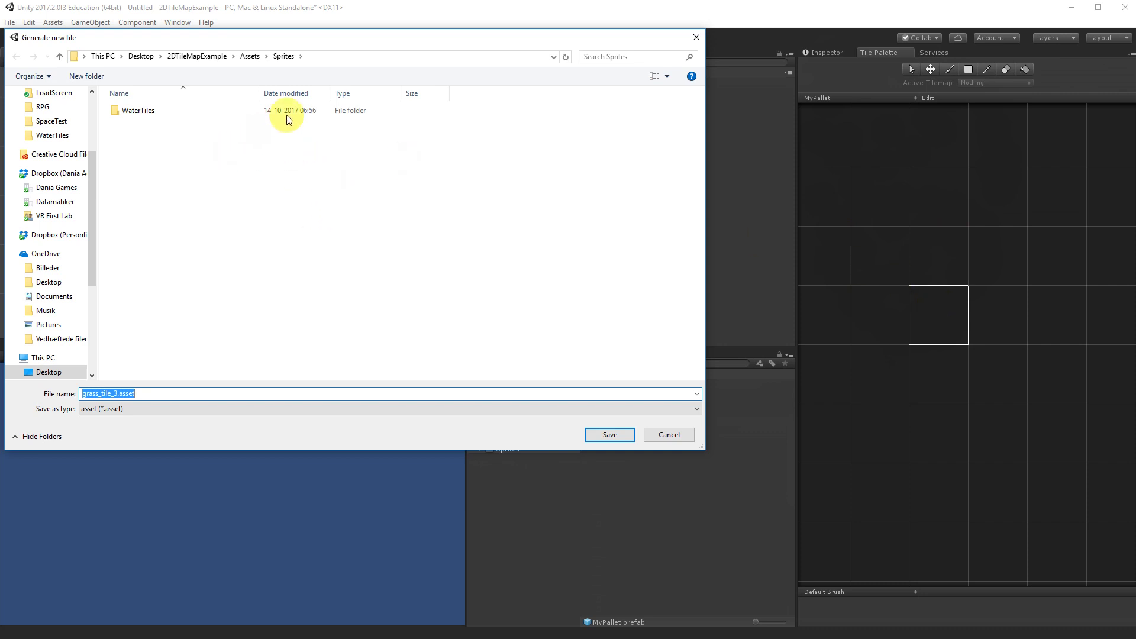
pyautogui.click(246, 59)
pyautogui.rightClick(136, 155)
pyautogui.moveTo(197, 290)
pyautogui.click(294, 293)
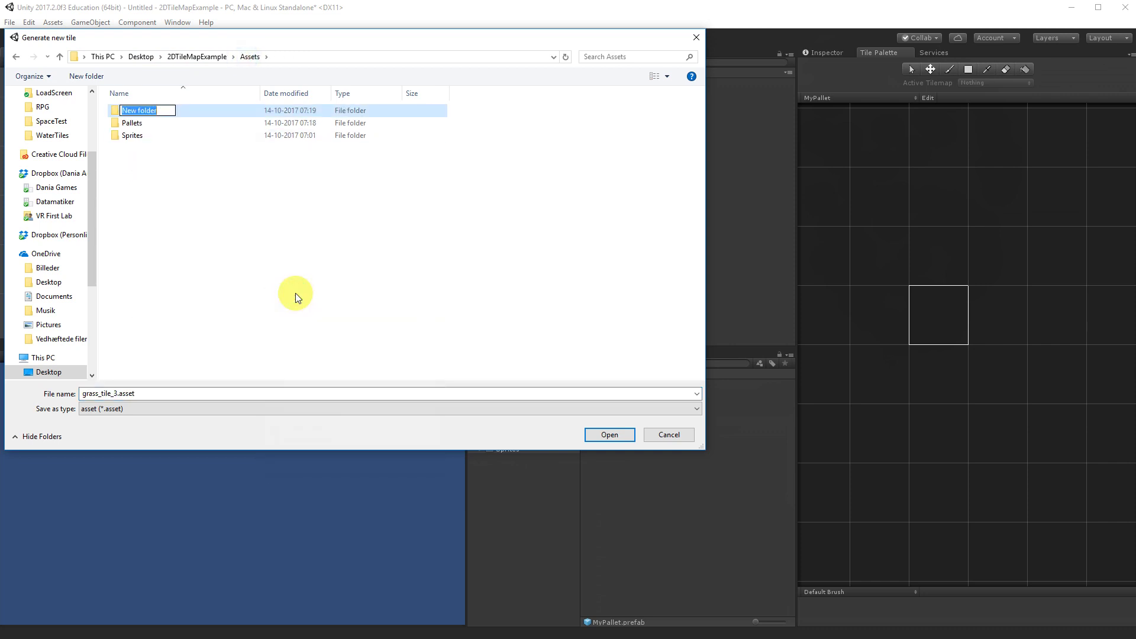
pyautogui.write('PalletTiles')
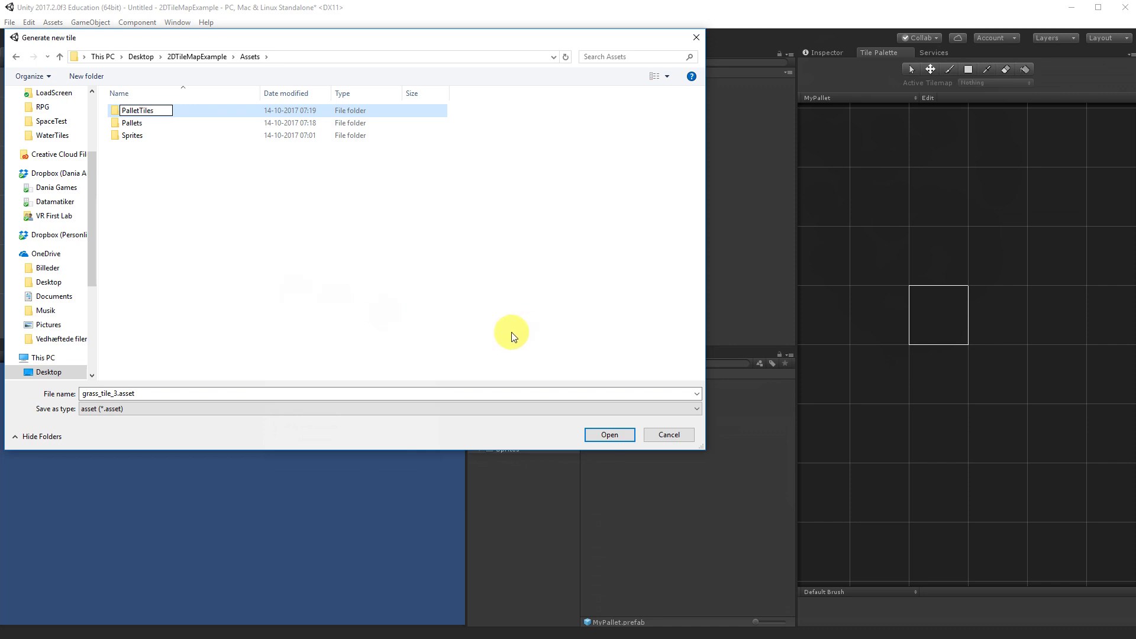
pyautogui.click(608, 435)
pyautogui.click(610, 434)
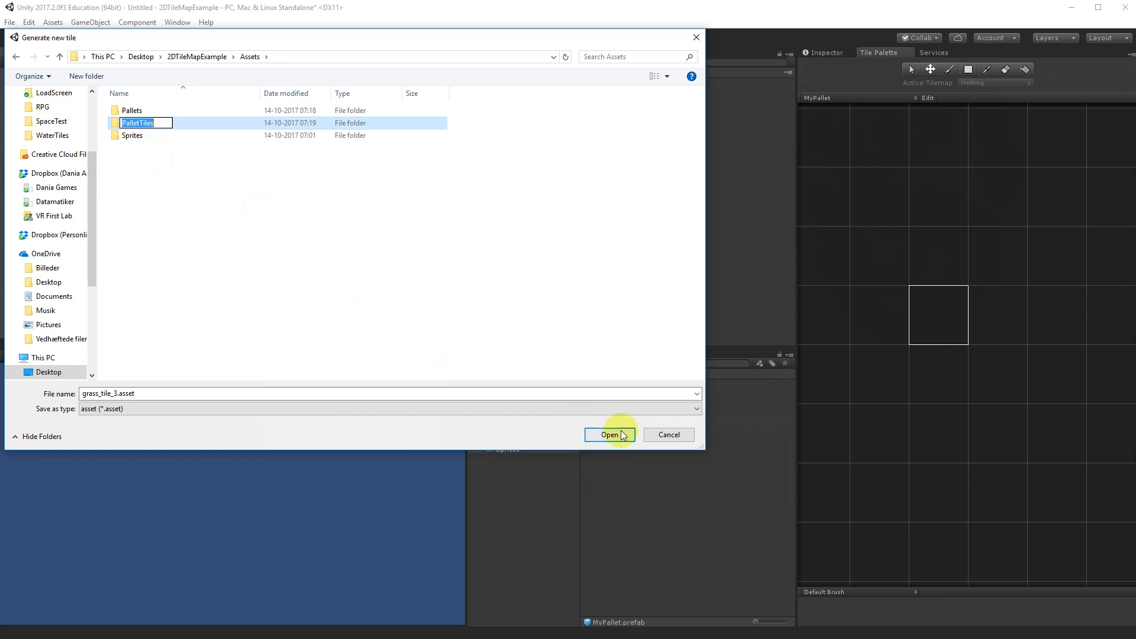
pyautogui.click(610, 435)
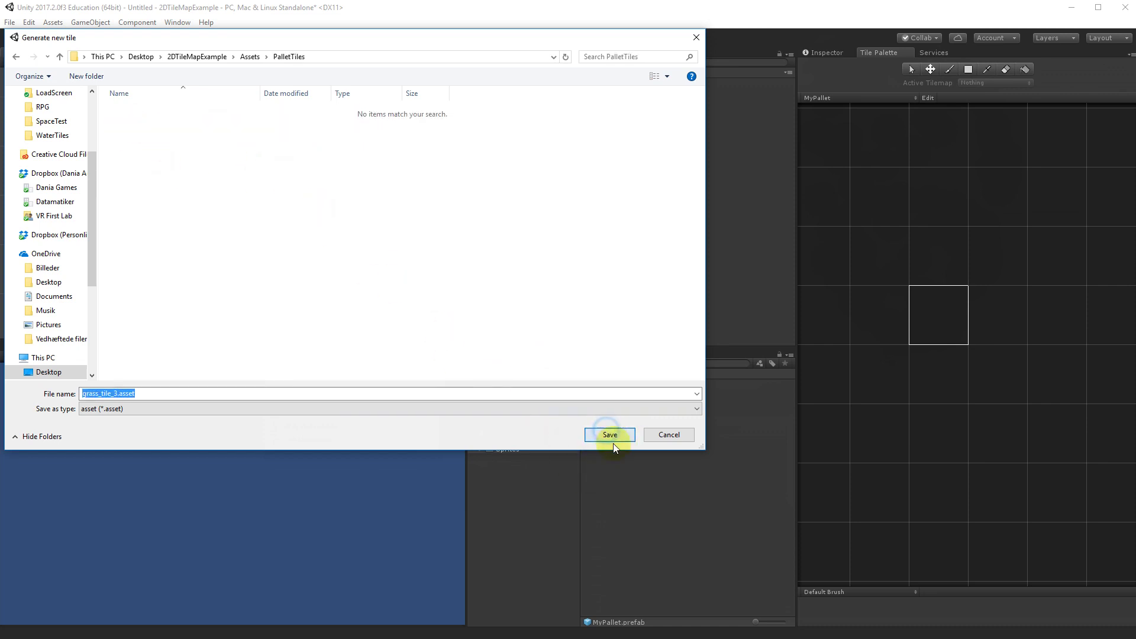
pyautogui.click(610, 435)
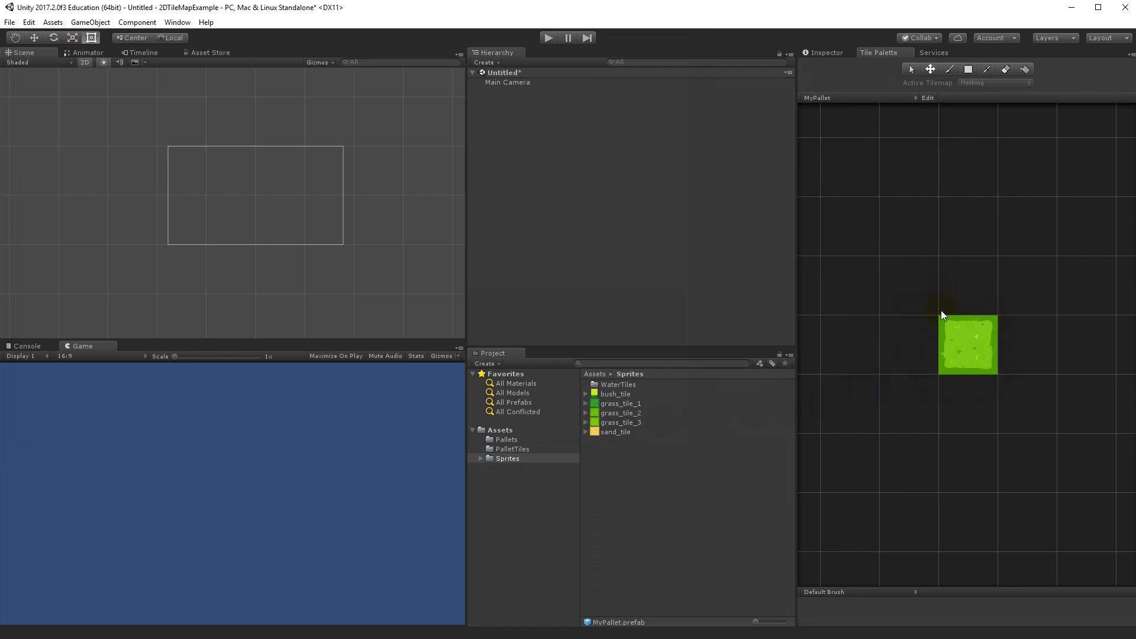
# - Add sand_tile to the palette left of the grass, saving its tile in PalletTiles
pyautogui.moveTo(615, 432); pyautogui.dragTo(890, 352)
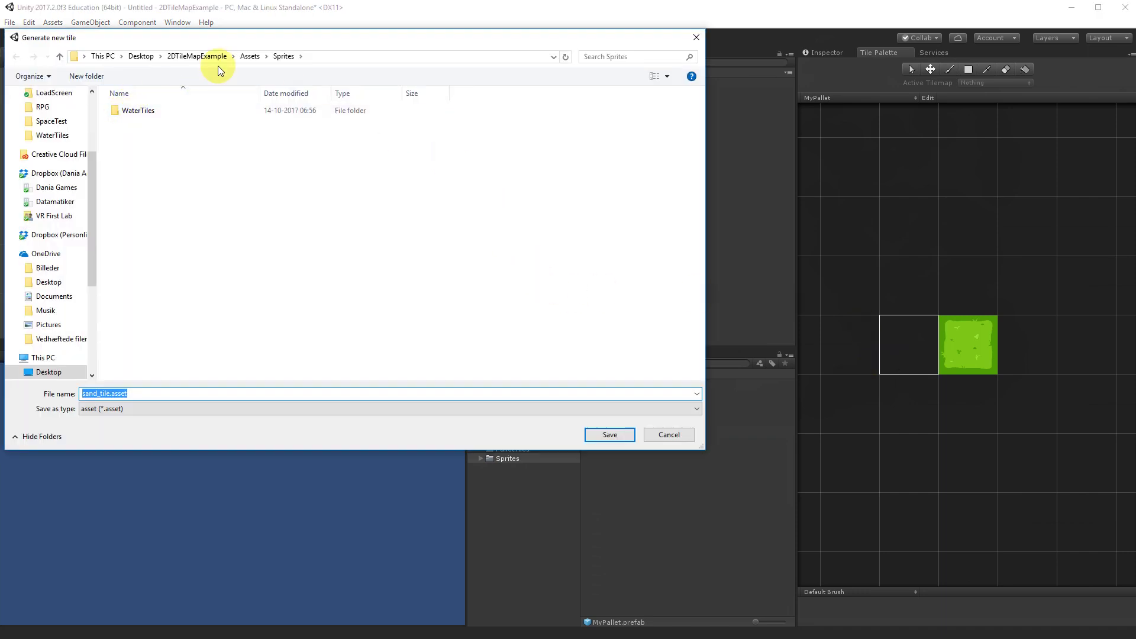
pyautogui.click(249, 56)
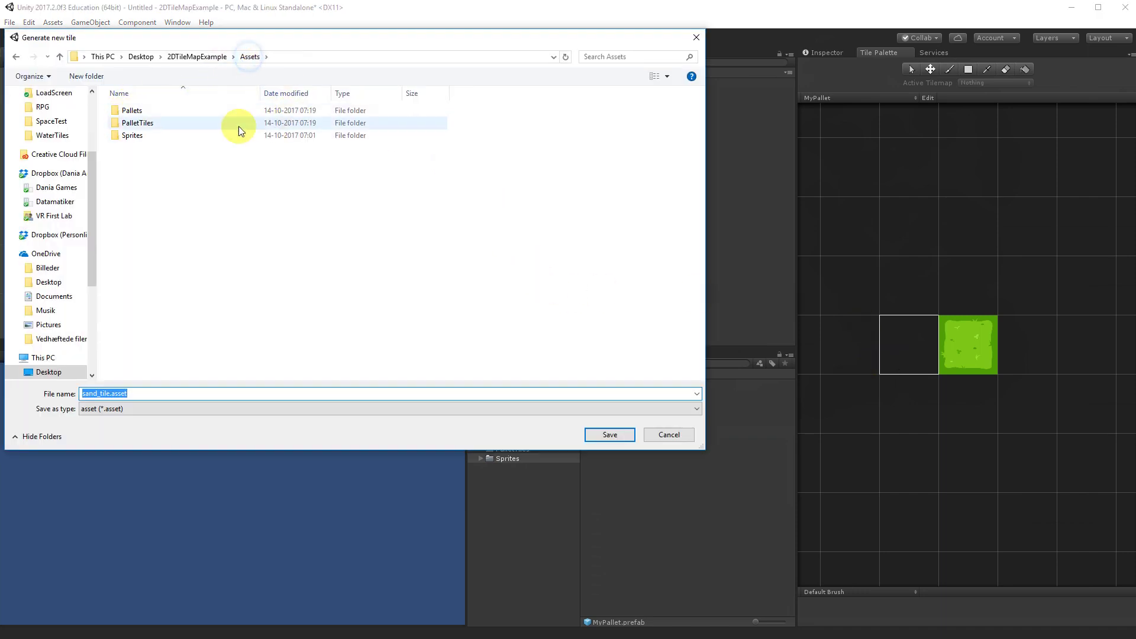
pyautogui.doubleClick(153, 122)
pyautogui.click(608, 436)
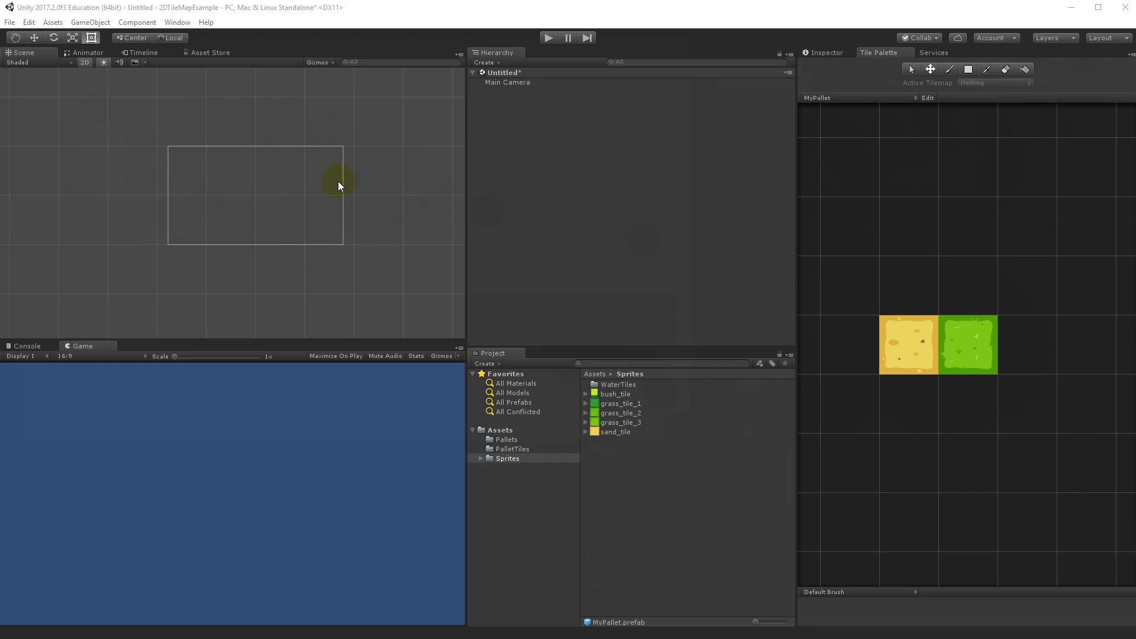
pyautogui.click(482, 62)
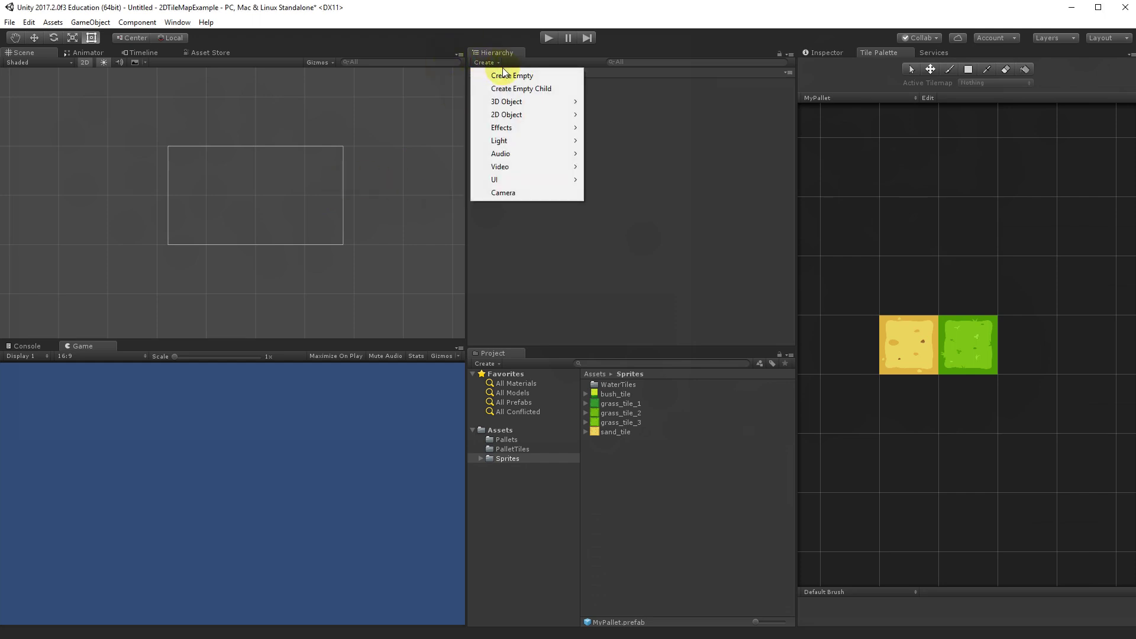
pyautogui.moveTo(527, 119)
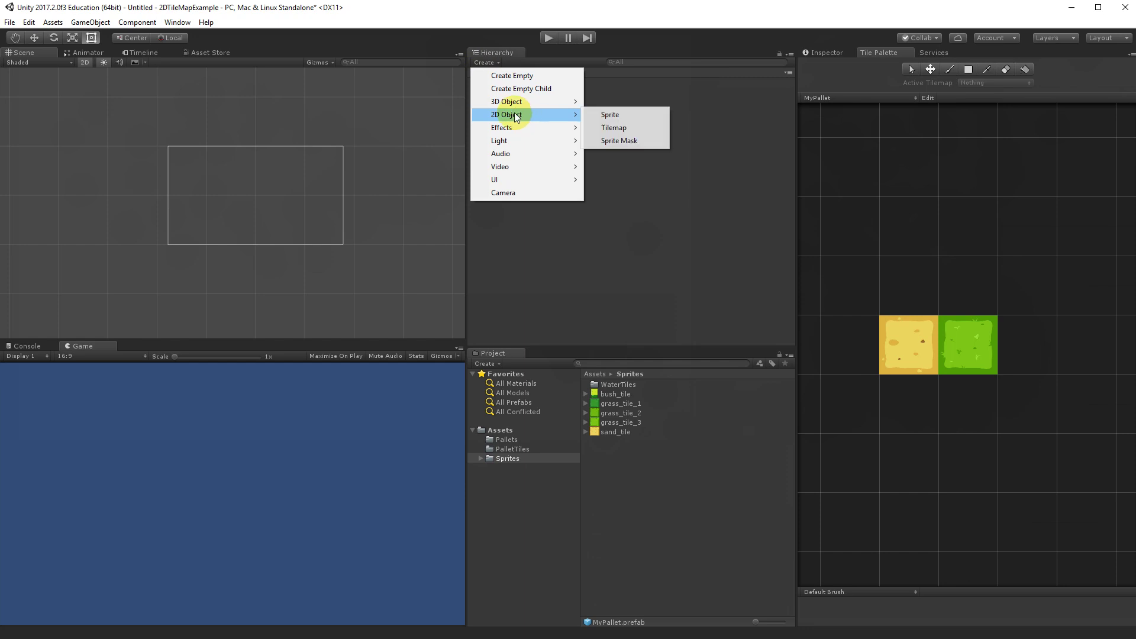
pyautogui.click(621, 131)
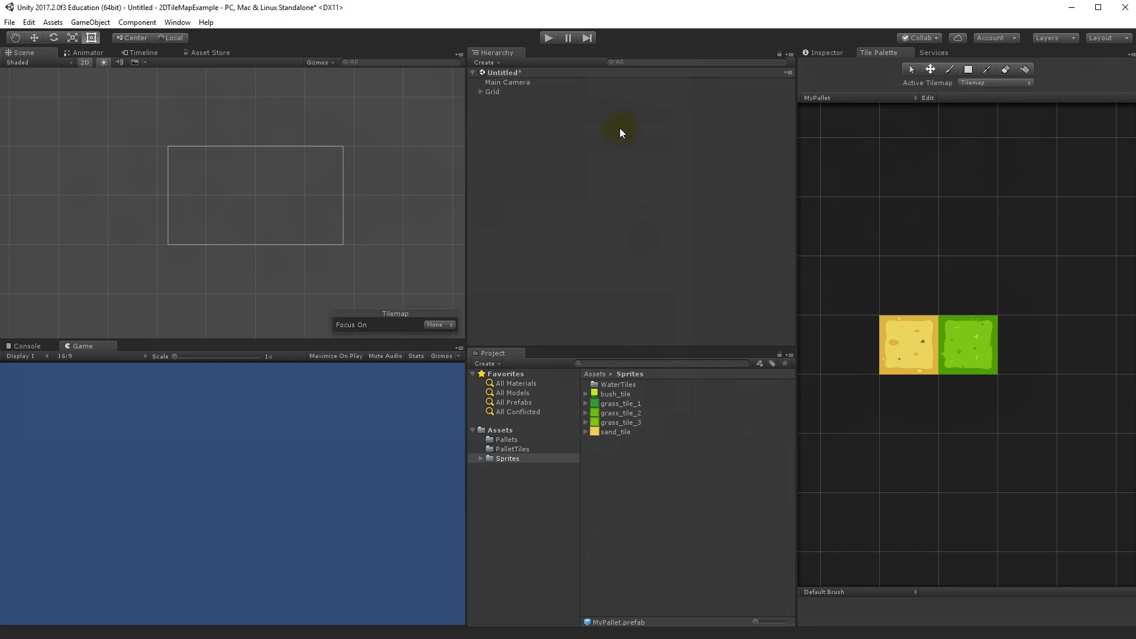
pyautogui.click(488, 92)
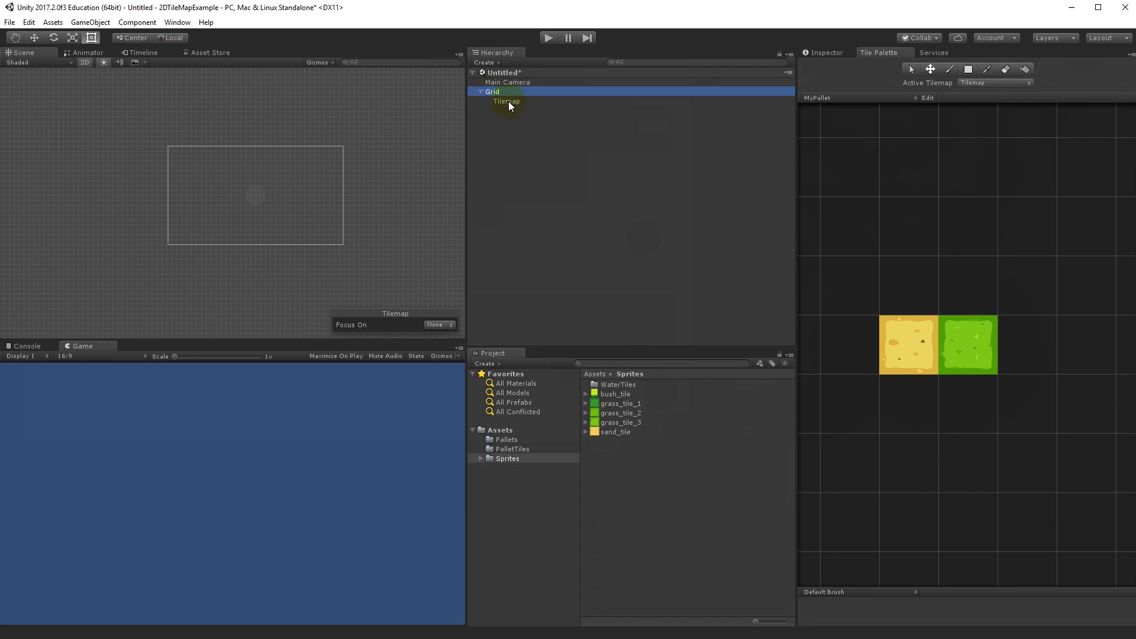
pyautogui.click(510, 102)
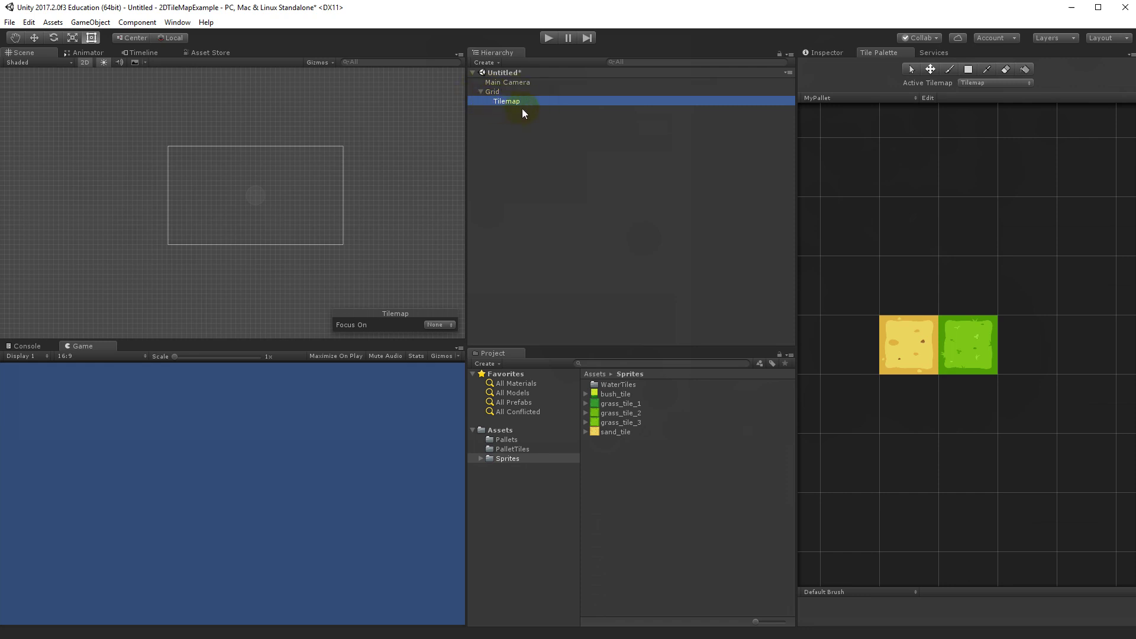
pyautogui.scroll(5, 261, 203)
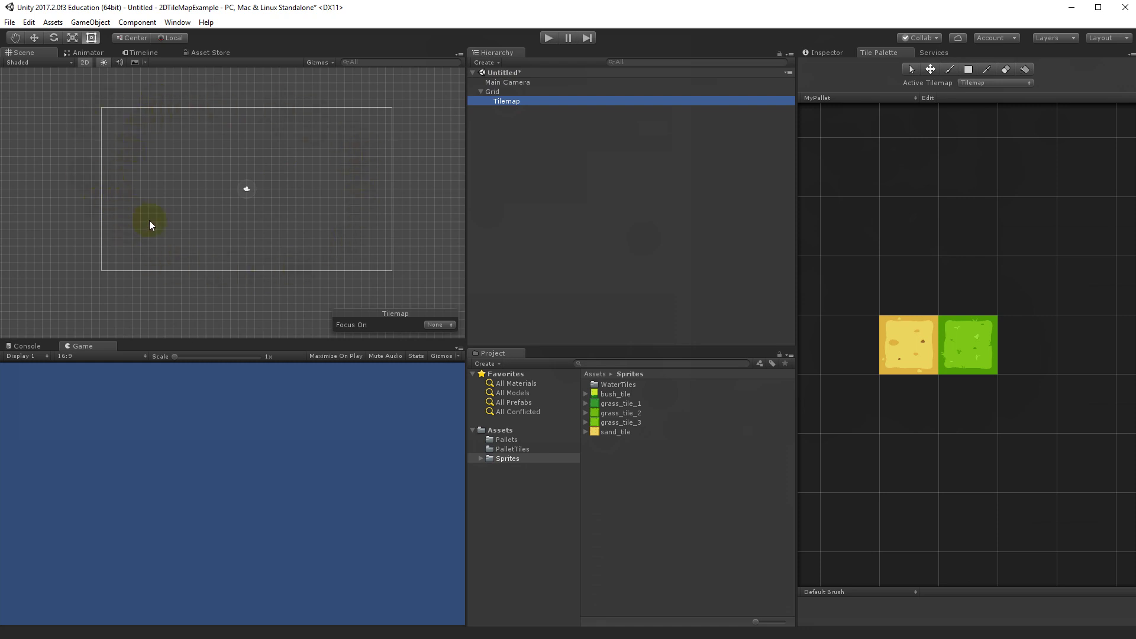
pyautogui.scroll(3, 170, 190)
pyautogui.scroll(-2, 183, 170)
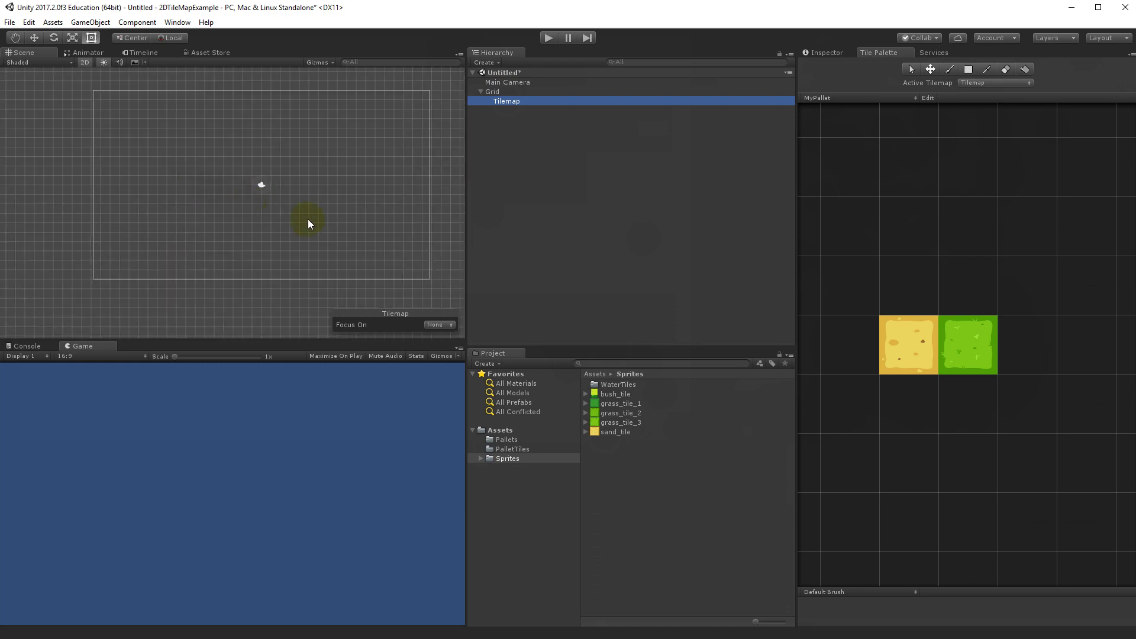
pyautogui.moveTo(330, 223); pyautogui.dragTo(311, 223, button='middle')
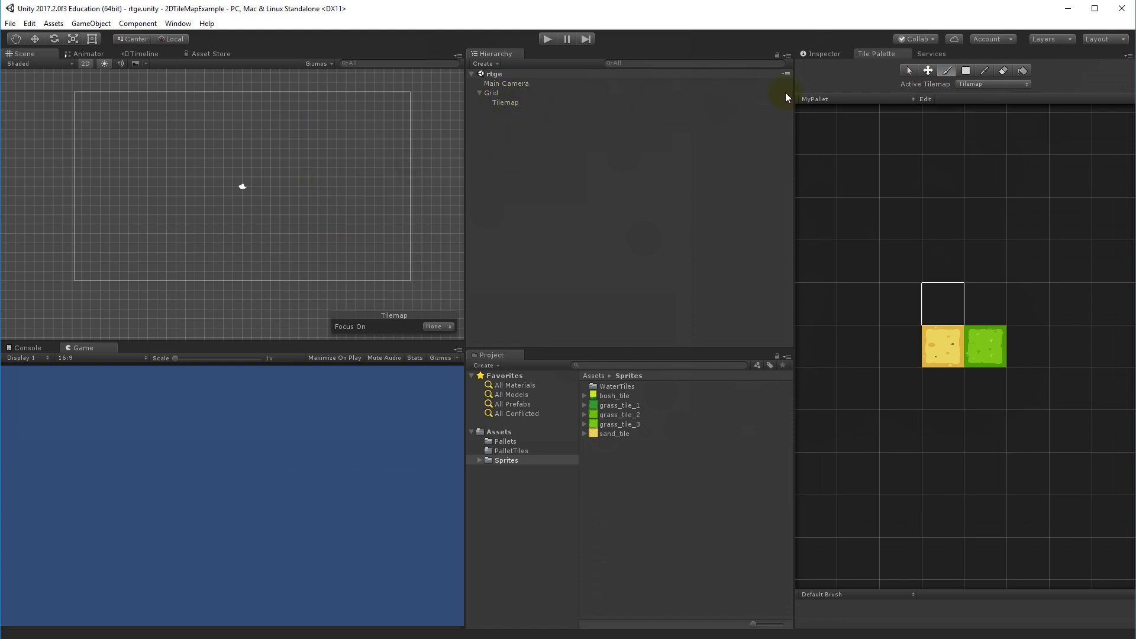
# - Open the Active Tilemap dropdown in the Tile Palette
pyautogui.click(976, 83)
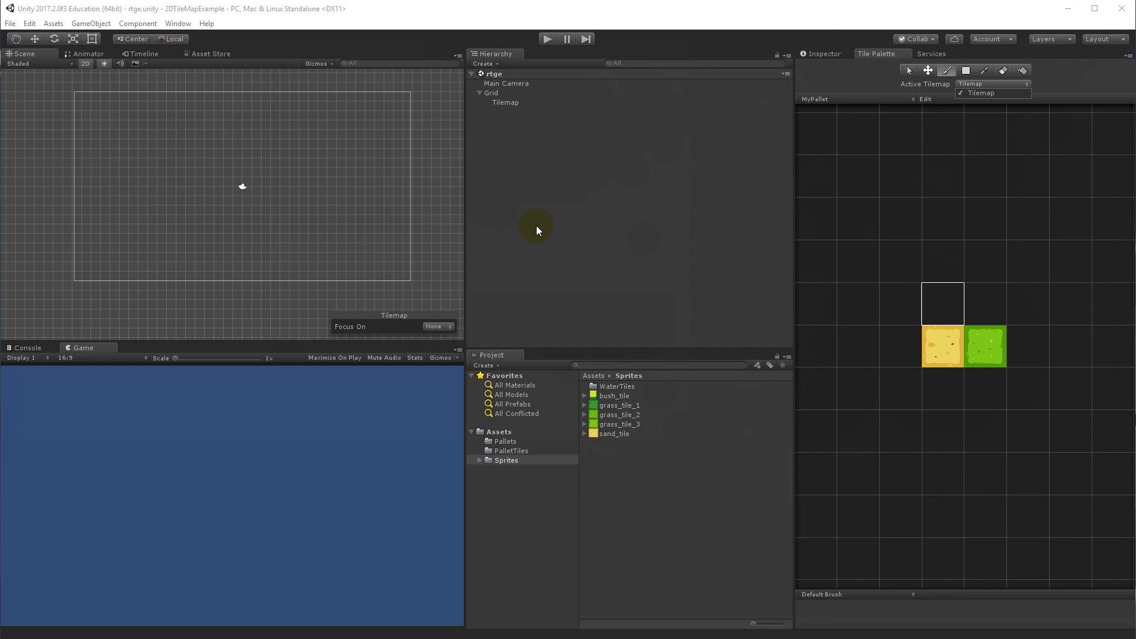
# - Keep Tilemap as the active tilemap and pick the grass tile from MyPallet as the brush
pyautogui.click(974, 89)
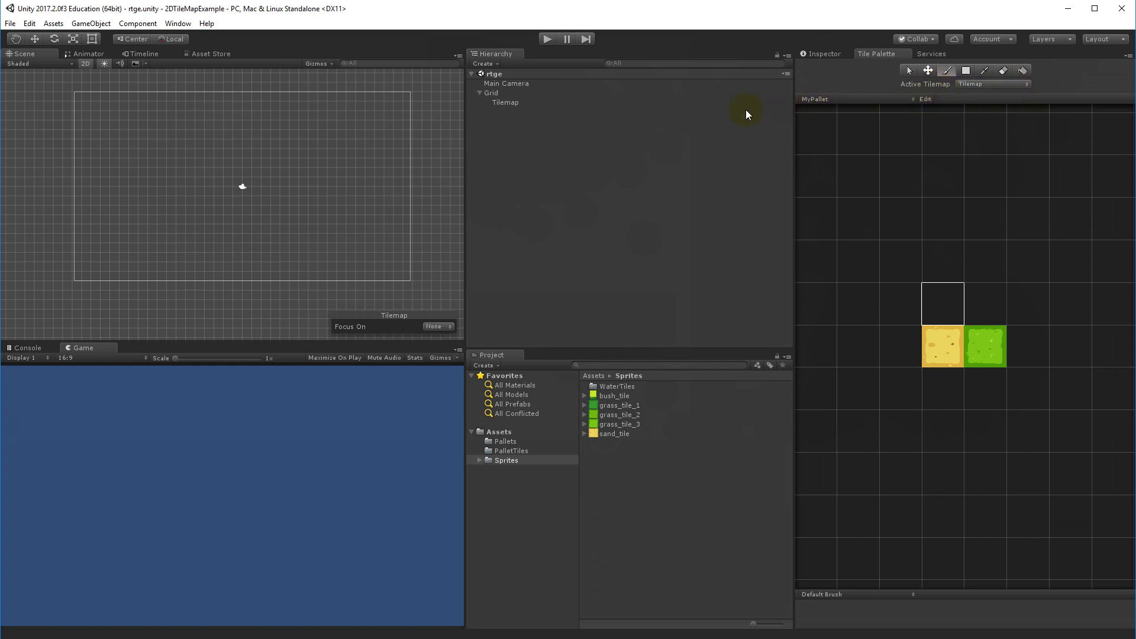
pyautogui.scroll(-1, 268, 193)
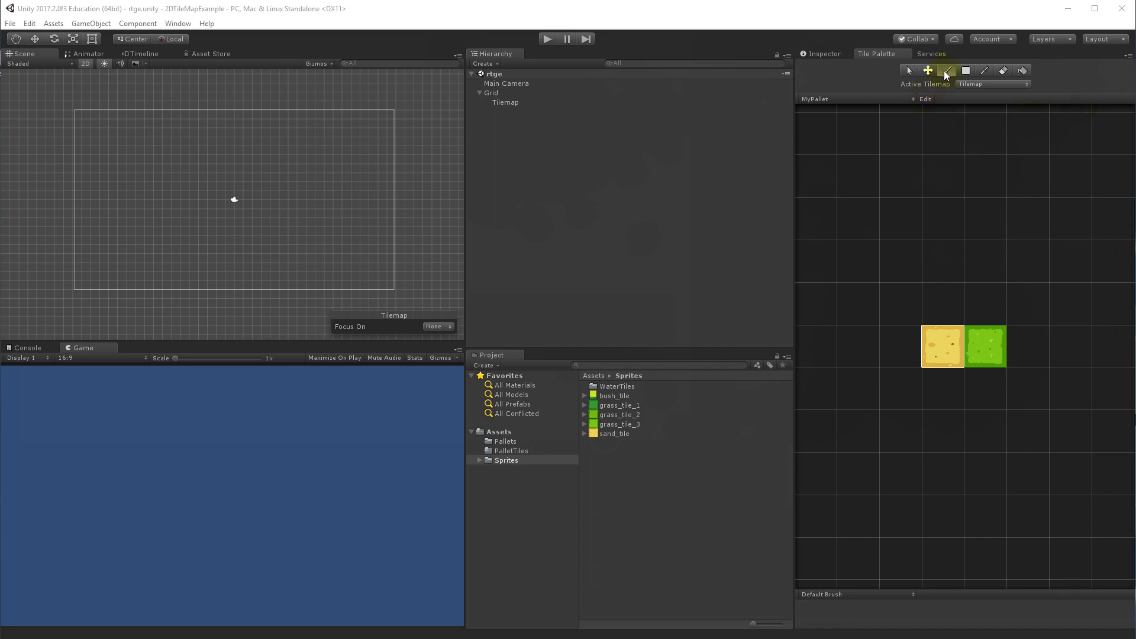
pyautogui.click(987, 344)
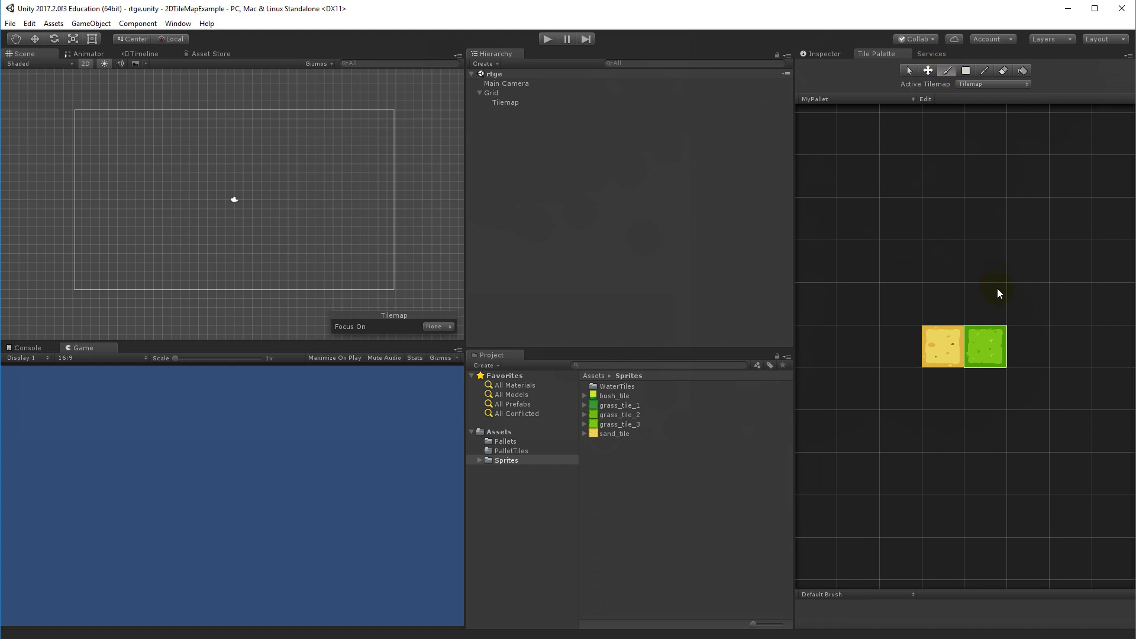
pyautogui.click(945, 351)
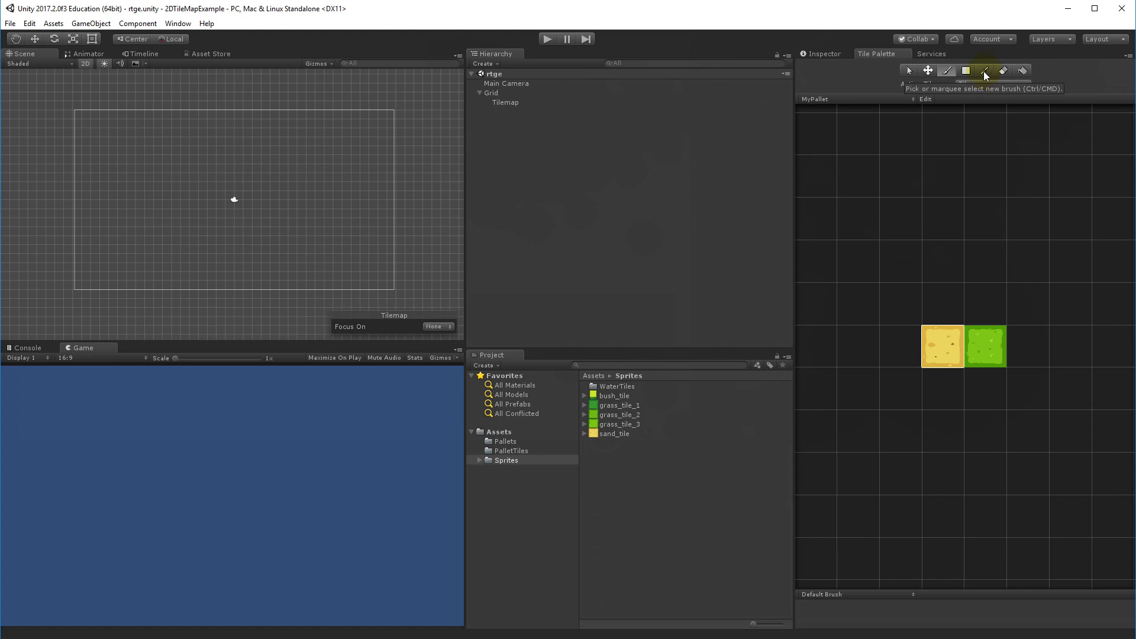
pyautogui.keyDown('ctrl'); pyautogui.click(978, 358); pyautogui.keyUp('ctrl')
pyautogui.keyDown('ctrl'); pyautogui.click(975, 356); pyautogui.keyUp('ctrl')
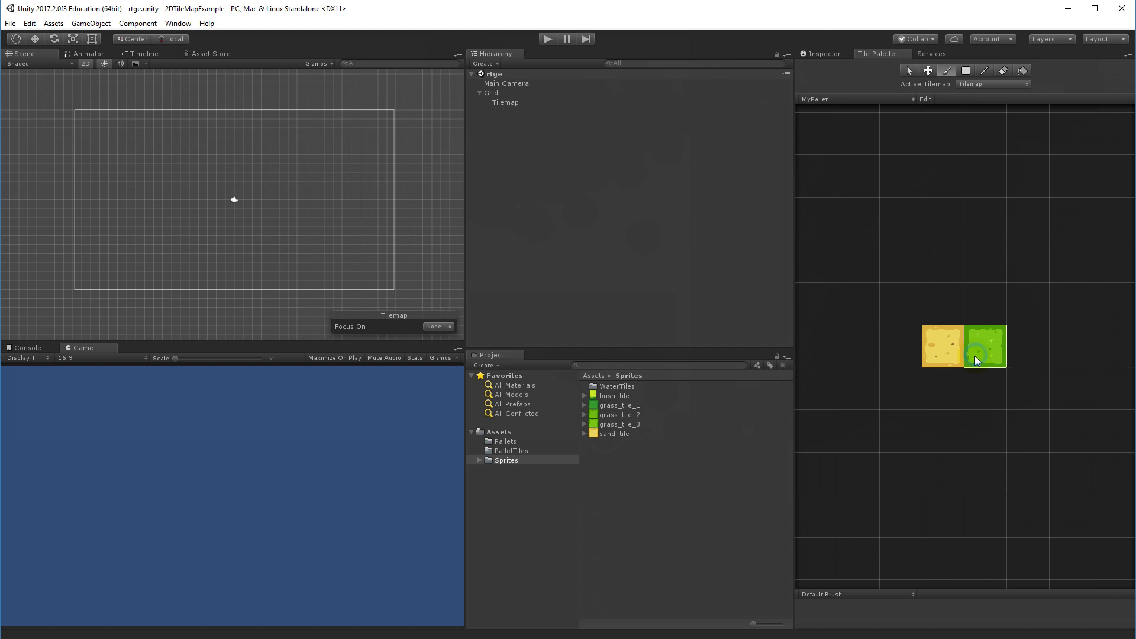
pyautogui.keyDown('ctrl'); pyautogui.click(979, 345); pyautogui.keyUp('ctrl')
# - Brush a winding line of grass tiles across the camera frame, then select the Grid object
pyautogui.moveTo(84, 142)
pyautogui.mouseDown()
pyautogui.moveTo(131, 147)
pyautogui.moveTo(181, 202)
pyautogui.moveTo(188, 188)
pyautogui.moveTo(254, 221)
pyautogui.mouseUp()
pyautogui.scroll(8, 218, 197)
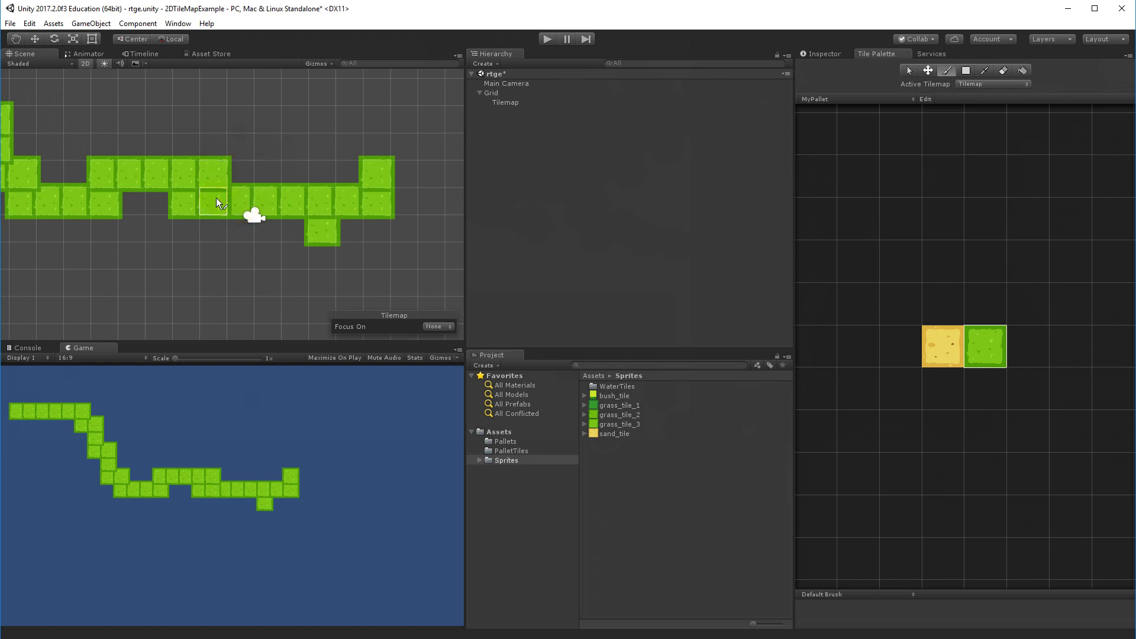
pyautogui.click(495, 93)
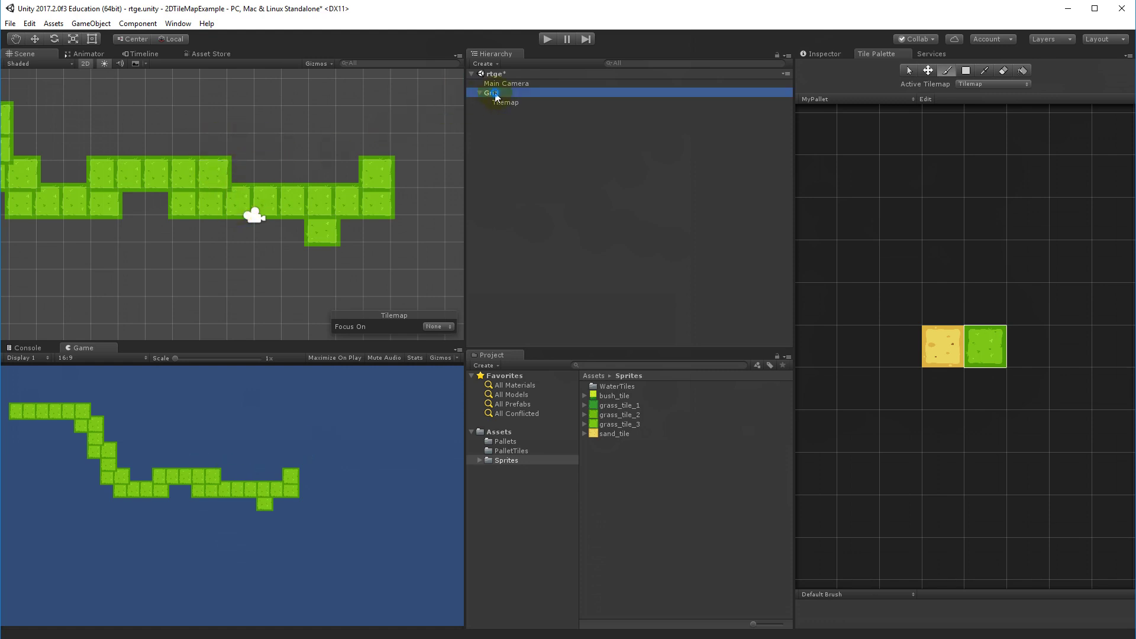
# - Set the Grid's Cell Size X and Y to 1.33 in the Inspector
pyautogui.click(833, 55)
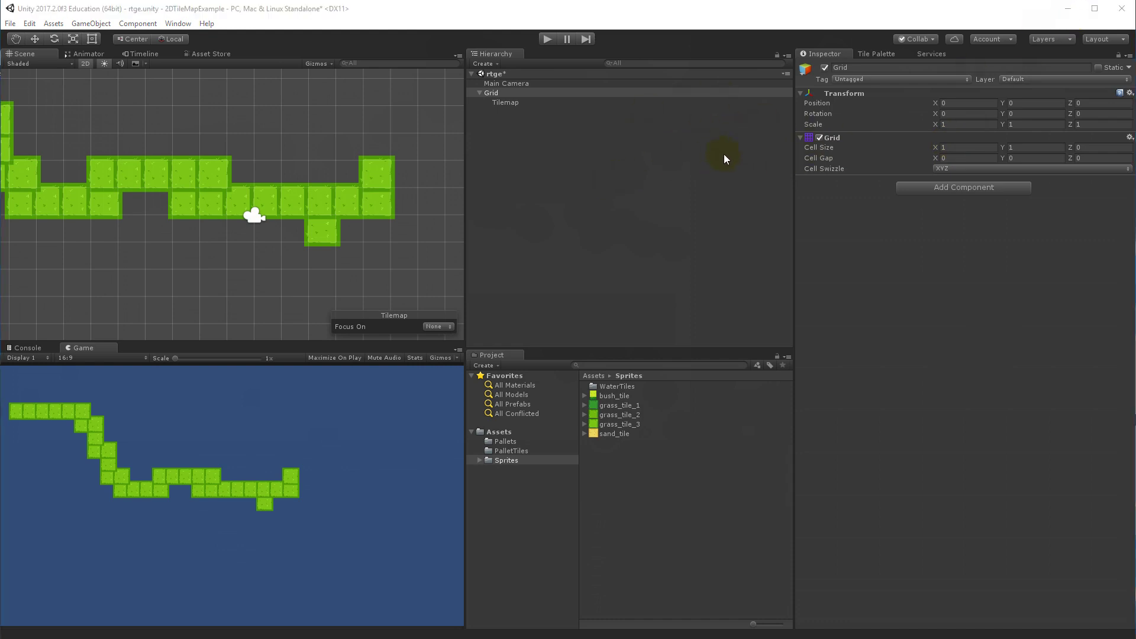
pyautogui.click(961, 147)
pyautogui.click(960, 147)
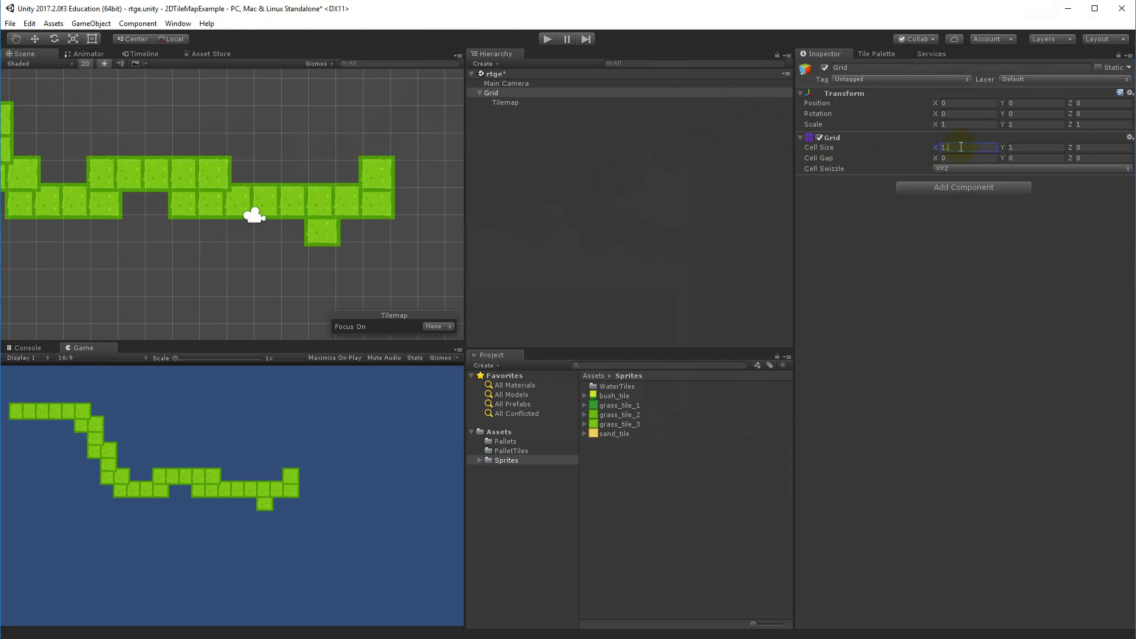
pyautogui.write('.33')
pyautogui.click(1022, 147)
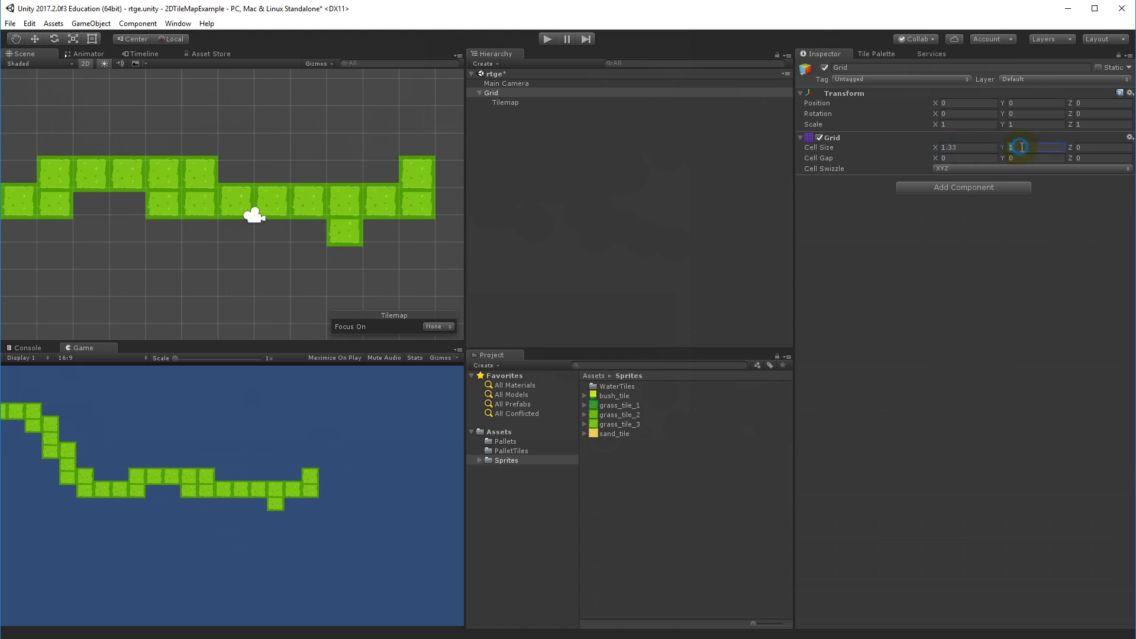
pyautogui.write('.33')
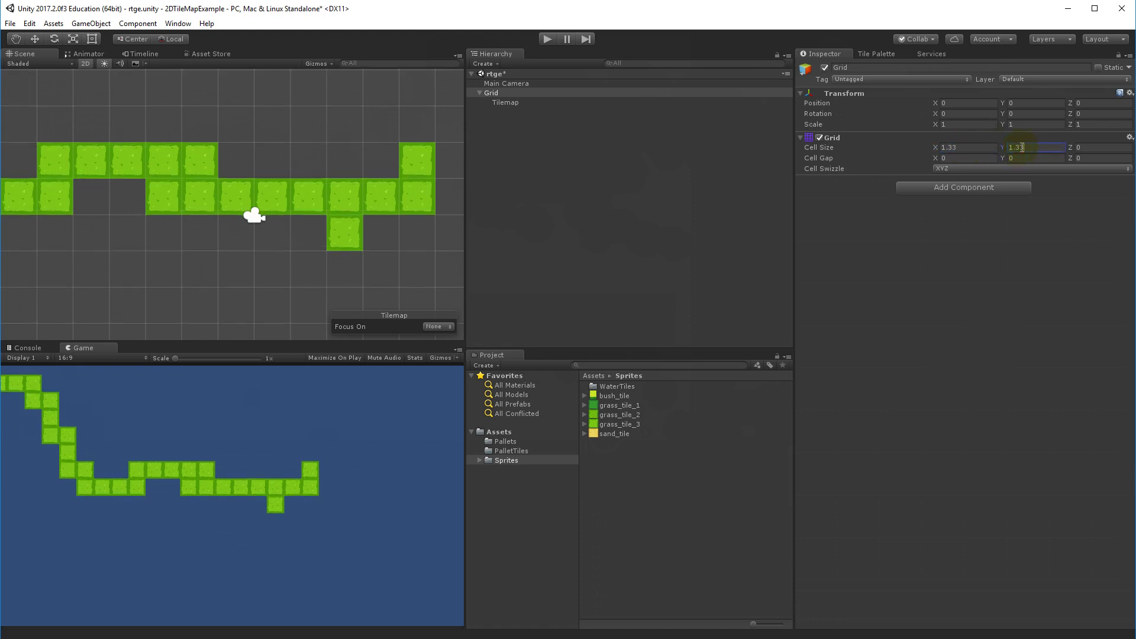
# - Paint grass tiles along the top row and over a wider area of the map
pyautogui.moveTo(187, 155)
pyautogui.mouseDown()
pyautogui.moveTo(361, 160)
pyautogui.moveTo(413, 126)
pyautogui.moveTo(42, 127)
pyautogui.moveTo(87, 195)
pyautogui.moveTo(148, 244)
pyautogui.moveTo(279, 262)
pyautogui.moveTo(243, 189)
pyautogui.mouseUp()
pyautogui.scroll(-3, 216, 183)
pyautogui.scroll(-5, 217, 184)
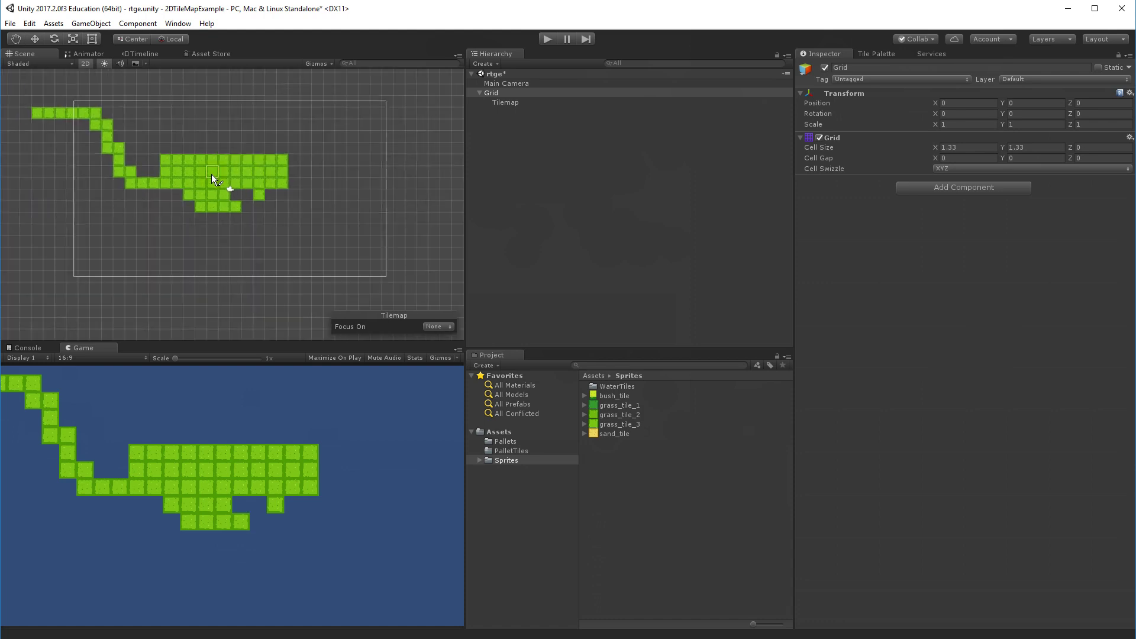
pyautogui.moveTo(127, 125)
pyautogui.mouseDown()
pyautogui.moveTo(335, 131)
pyautogui.moveTo(336, 141)
pyautogui.moveTo(138, 135)
pyautogui.moveTo(230, 136)
pyautogui.moveTo(139, 146)
pyautogui.moveTo(160, 153)
pyautogui.moveTo(317, 147)
pyautogui.moveTo(325, 158)
pyautogui.moveTo(270, 158)
pyautogui.moveTo(322, 156)
pyautogui.moveTo(275, 181)
pyautogui.mouseUp()
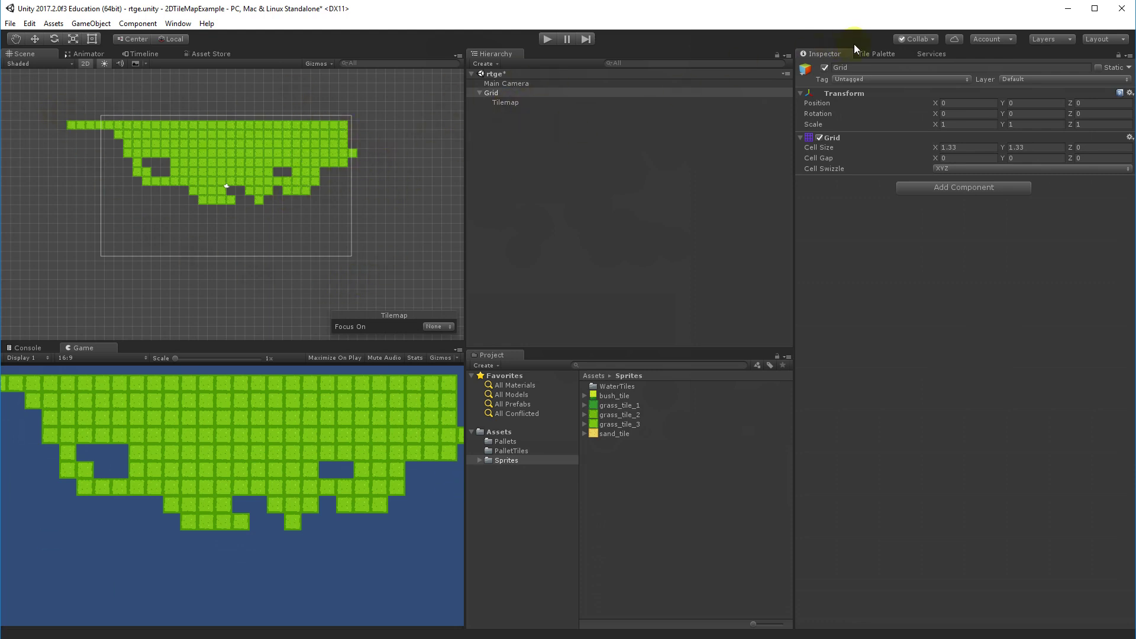
pyautogui.click(878, 54)
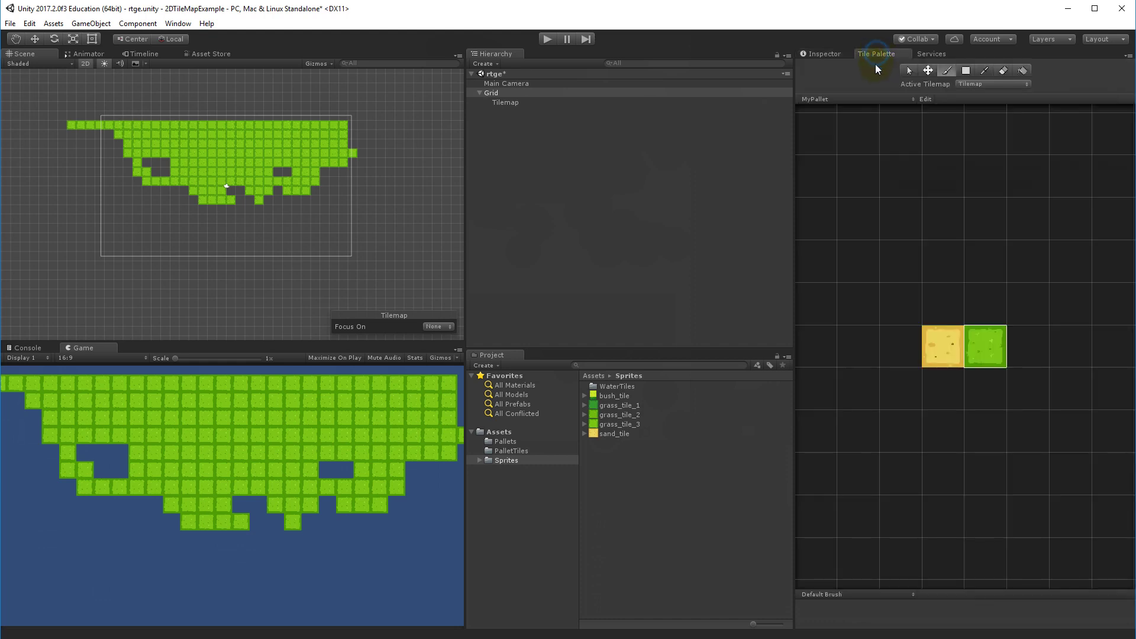
# - Box-fill a rectangle of grass tiles covering the entire camera frame
pyautogui.click(966, 71)
pyautogui.moveTo(81, 118); pyautogui.dragTo(364, 261)
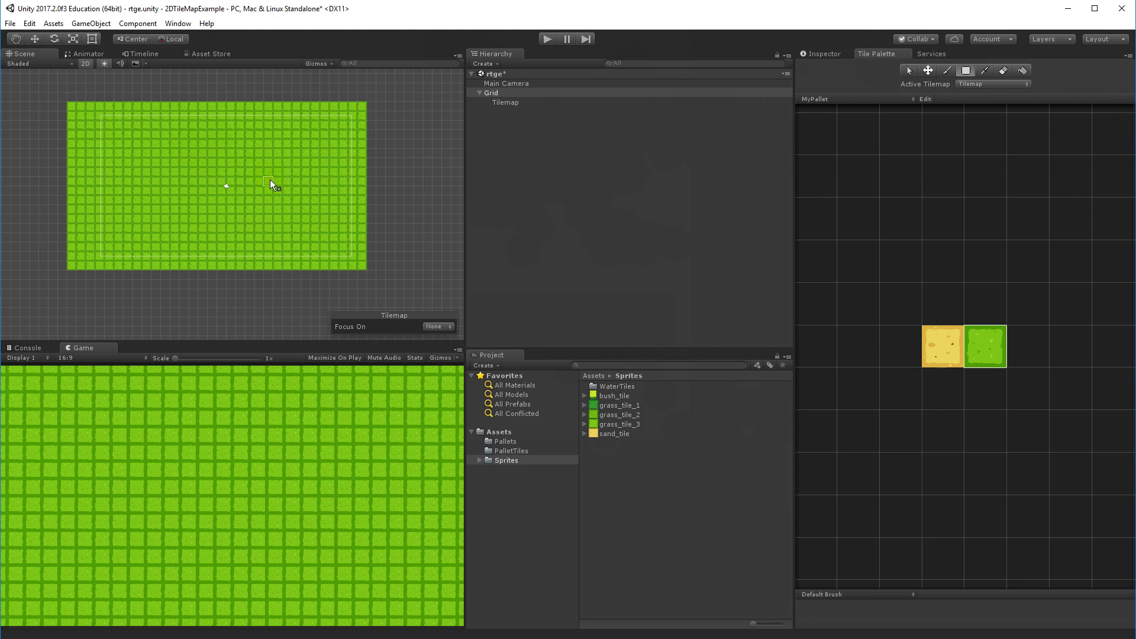
pyautogui.scroll(2, 219, 171)
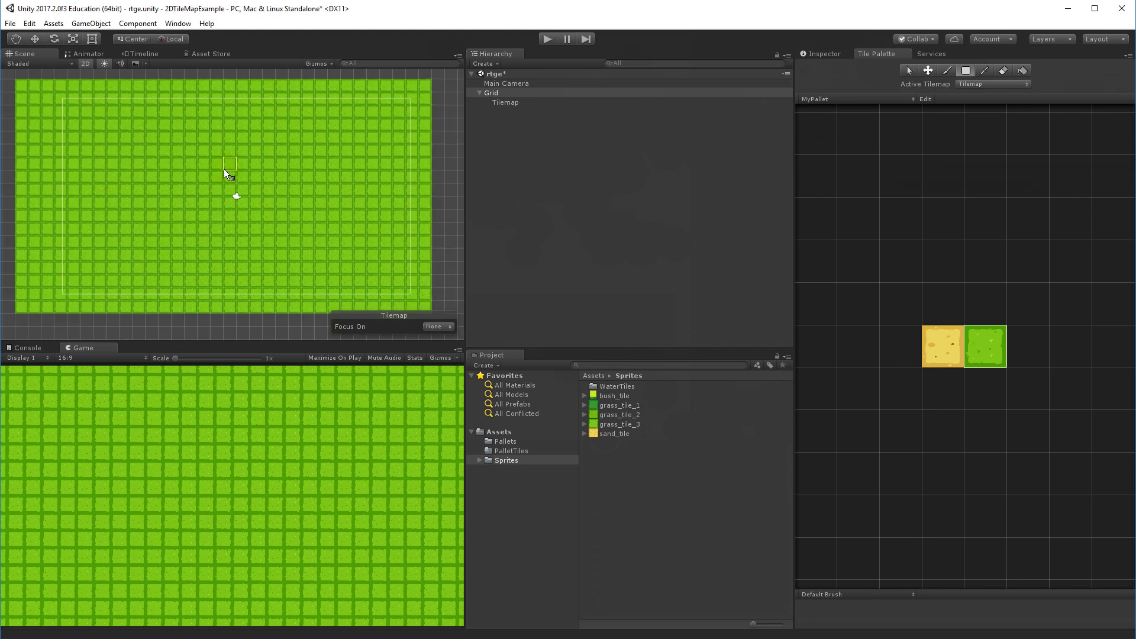
pyautogui.scroll(-1, 224, 169)
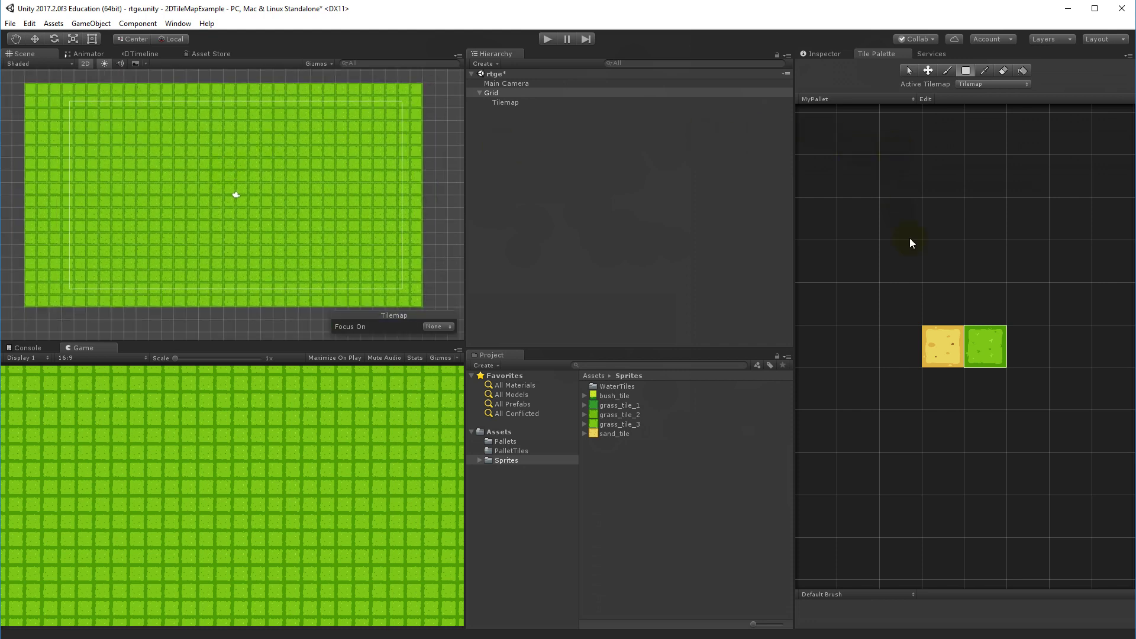
# - Brush a diagonal sand path from the upper left to the lower right of the grass
pyautogui.click(947, 72)
pyautogui.click(940, 340)
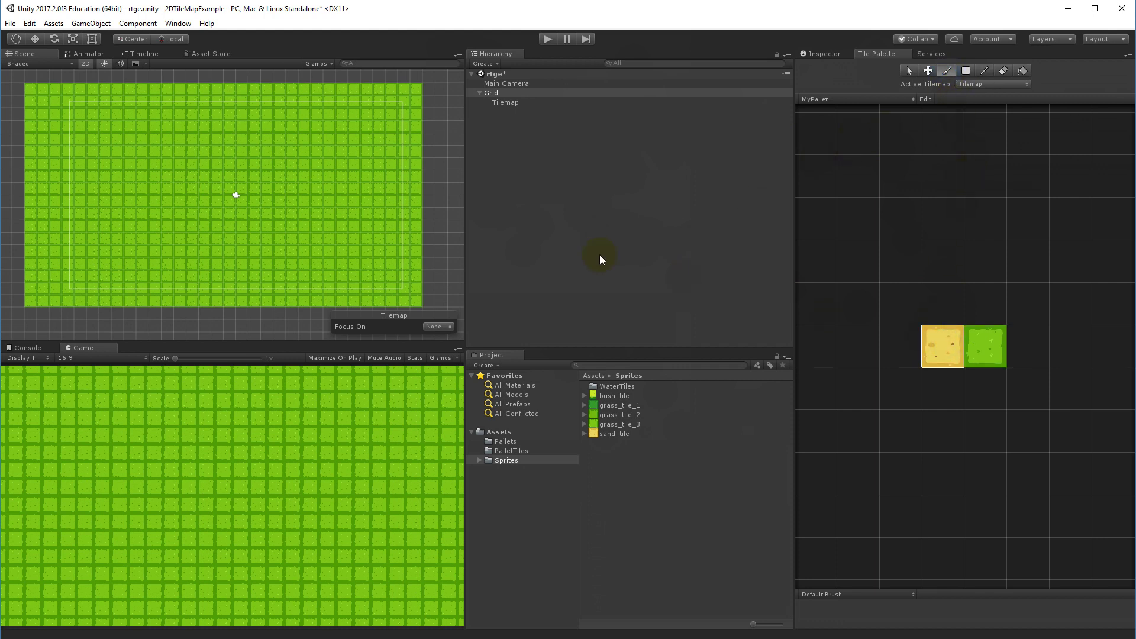
pyautogui.moveTo(66, 125)
pyautogui.mouseDown()
pyautogui.moveTo(108, 128)
pyautogui.moveTo(148, 184)
pyautogui.moveTo(209, 228)
pyautogui.moveTo(314, 256)
pyautogui.moveTo(400, 261)
pyautogui.mouseUp()
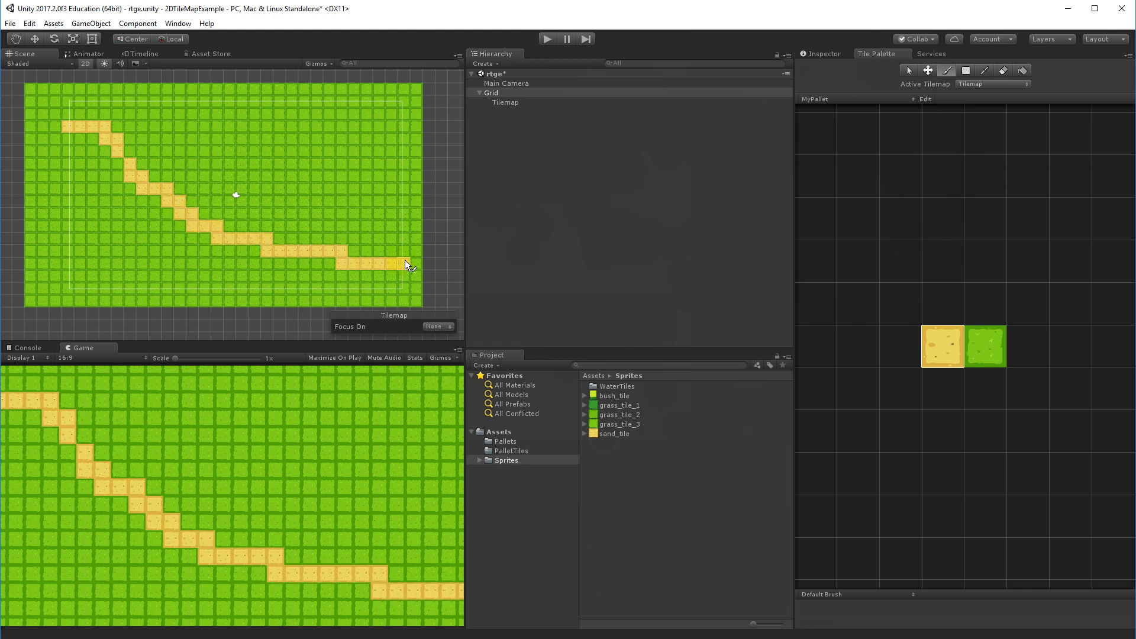
pyautogui.click(155, 264)
pyautogui.click(967, 72)
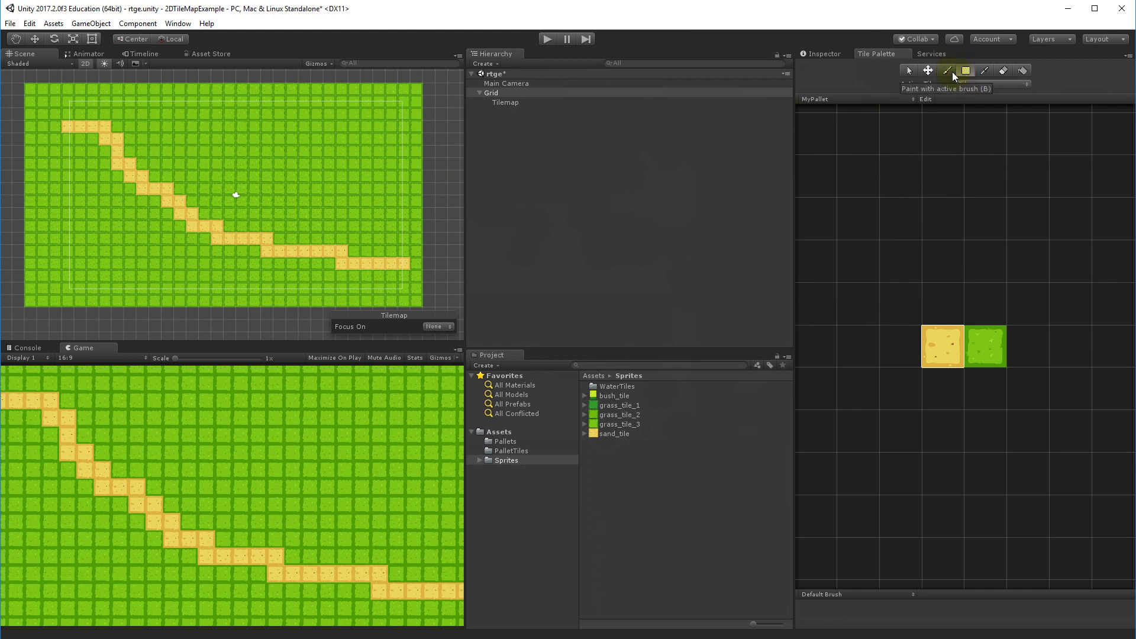
pyautogui.click(946, 71)
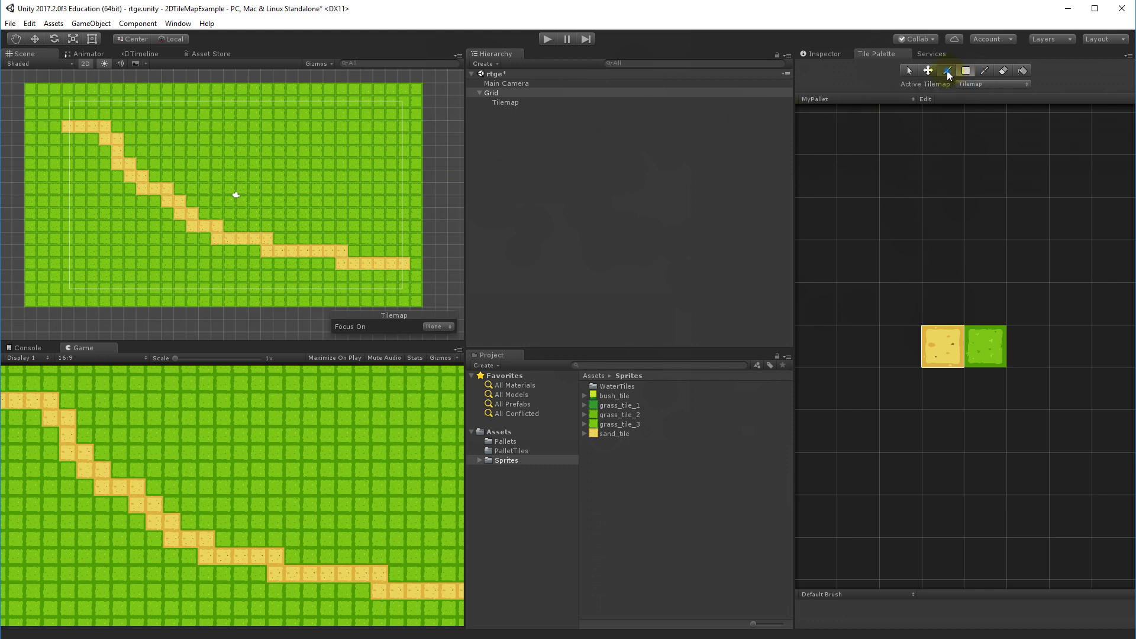
pyautogui.click(985, 71)
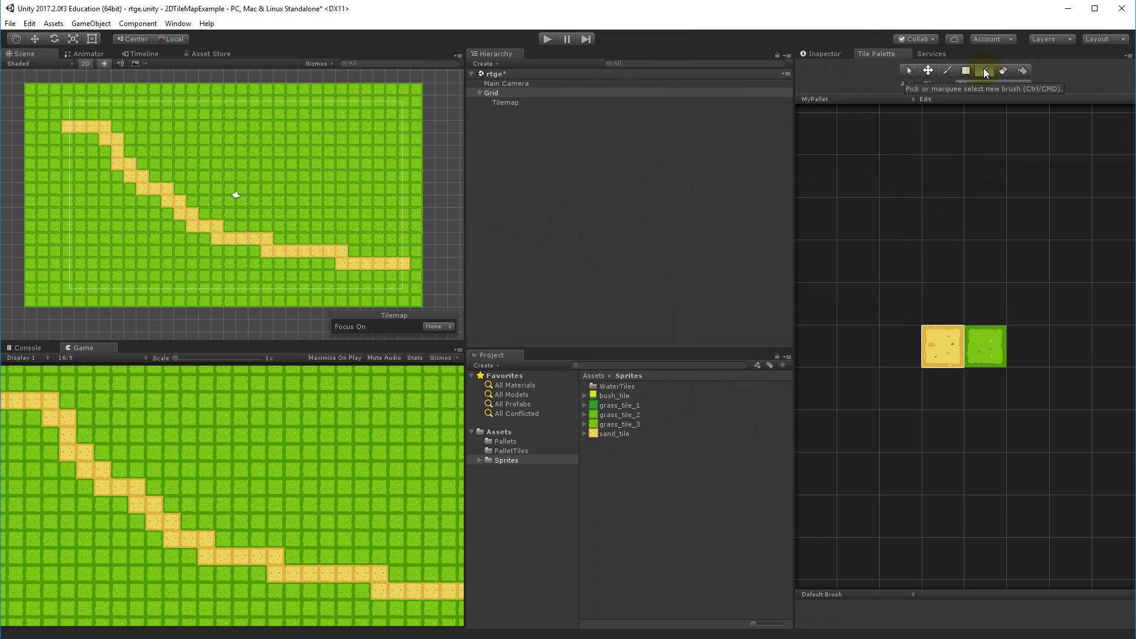
pyautogui.click(910, 72)
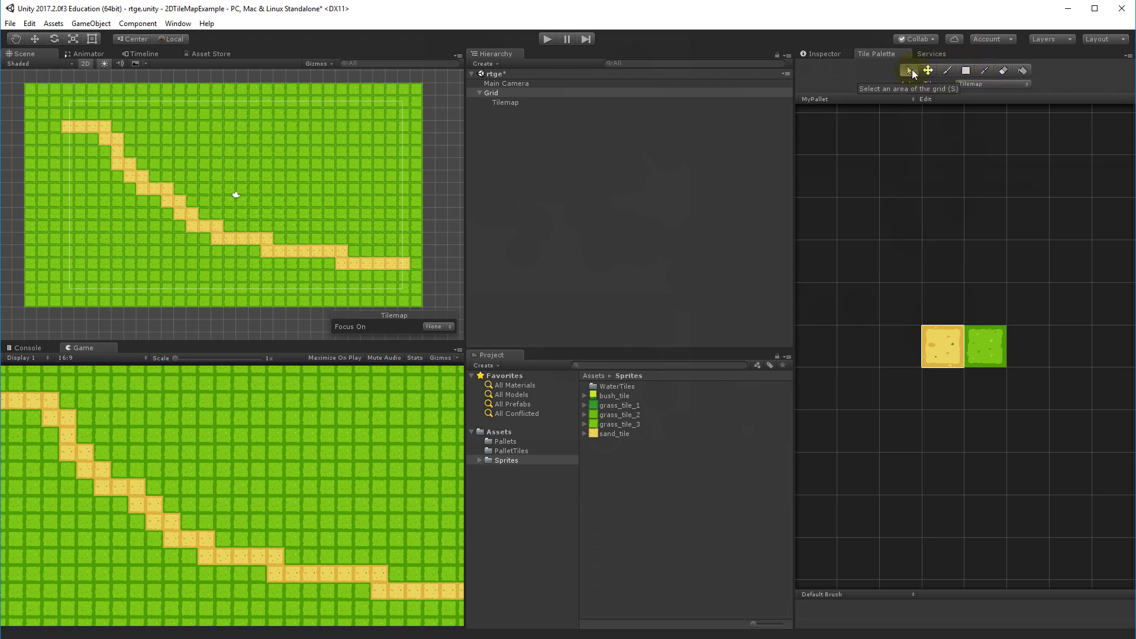
pyautogui.click(168, 164)
pyautogui.click(143, 175)
pyautogui.moveTo(135, 154)
pyautogui.mouseDown()
pyautogui.moveTo(242, 201)
pyautogui.moveTo(339, 274)
pyautogui.mouseUp()
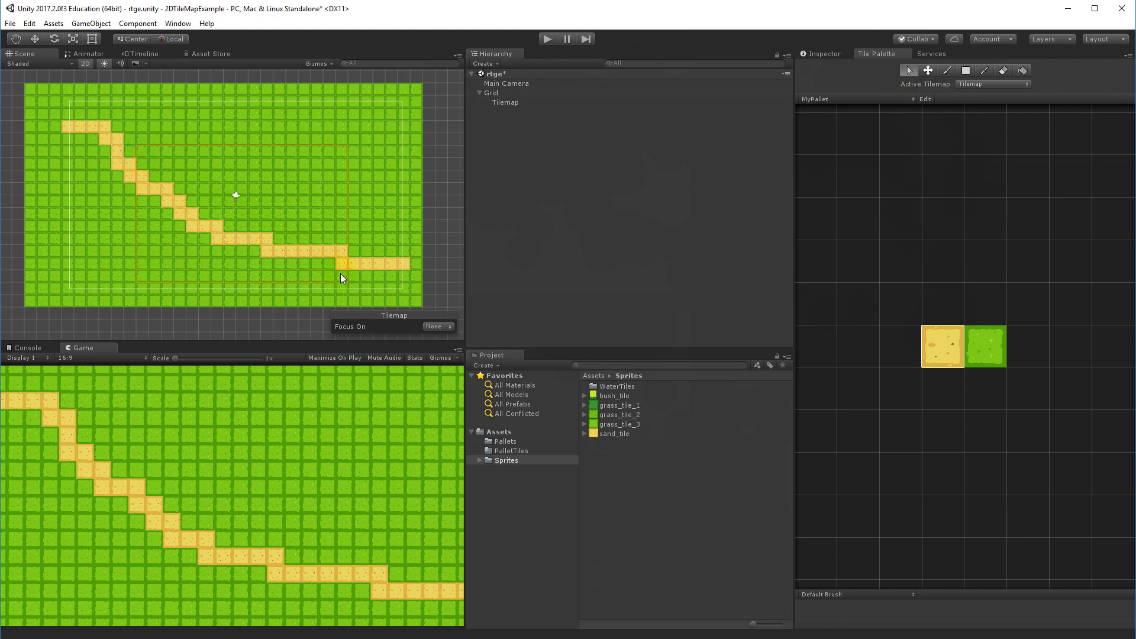
pyautogui.click(928, 71)
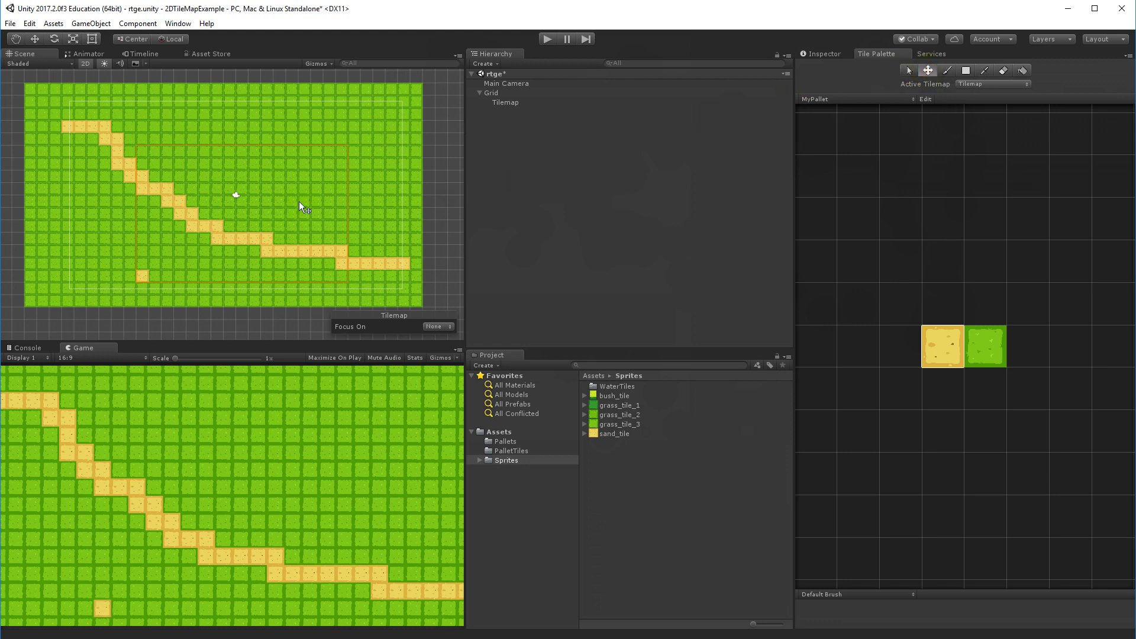
pyautogui.moveTo(196, 221); pyautogui.dragTo(201, 165)
pyautogui.moveTo(204, 169); pyautogui.dragTo(192, 214)
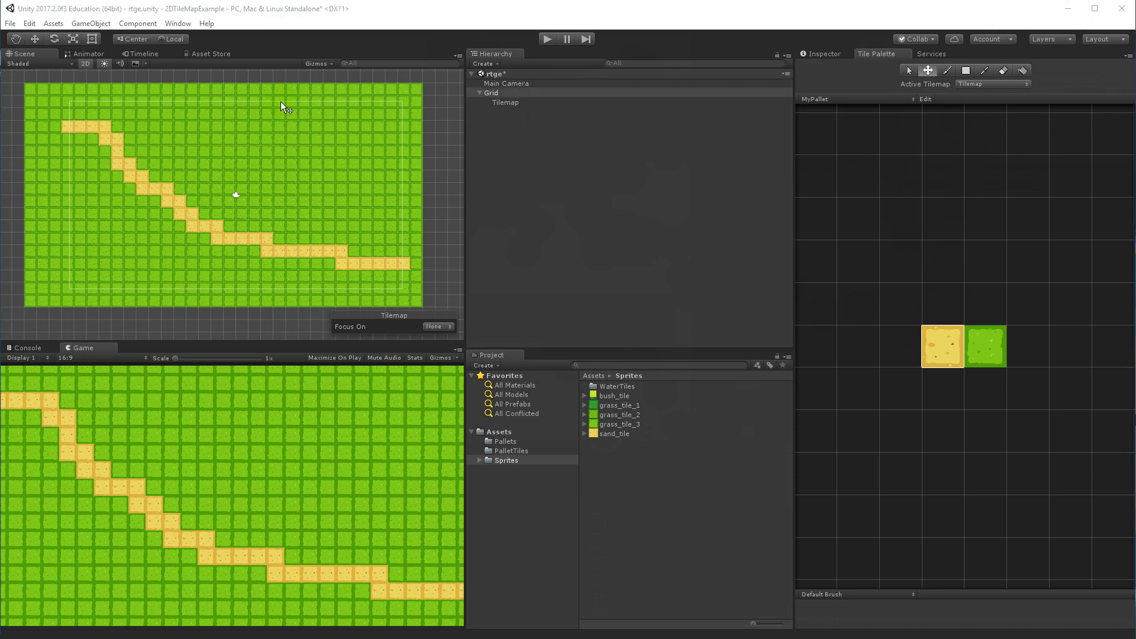
pyautogui.click(1003, 70)
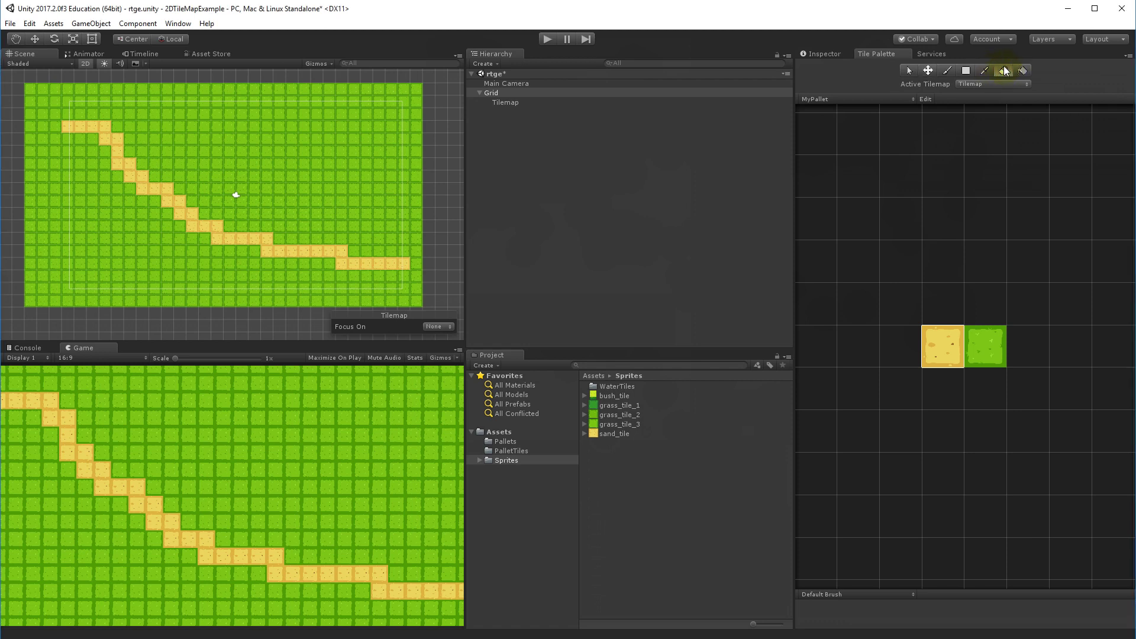
pyautogui.moveTo(126, 124)
pyautogui.mouseDown()
pyautogui.moveTo(369, 126)
pyautogui.moveTo(361, 142)
pyautogui.moveTo(145, 138)
pyautogui.moveTo(201, 140)
pyautogui.moveTo(162, 144)
pyautogui.moveTo(156, 164)
pyautogui.moveTo(371, 158)
pyautogui.moveTo(171, 165)
pyautogui.moveTo(368, 174)
pyautogui.moveTo(136, 164)
pyautogui.moveTo(329, 158)
pyautogui.mouseUp()
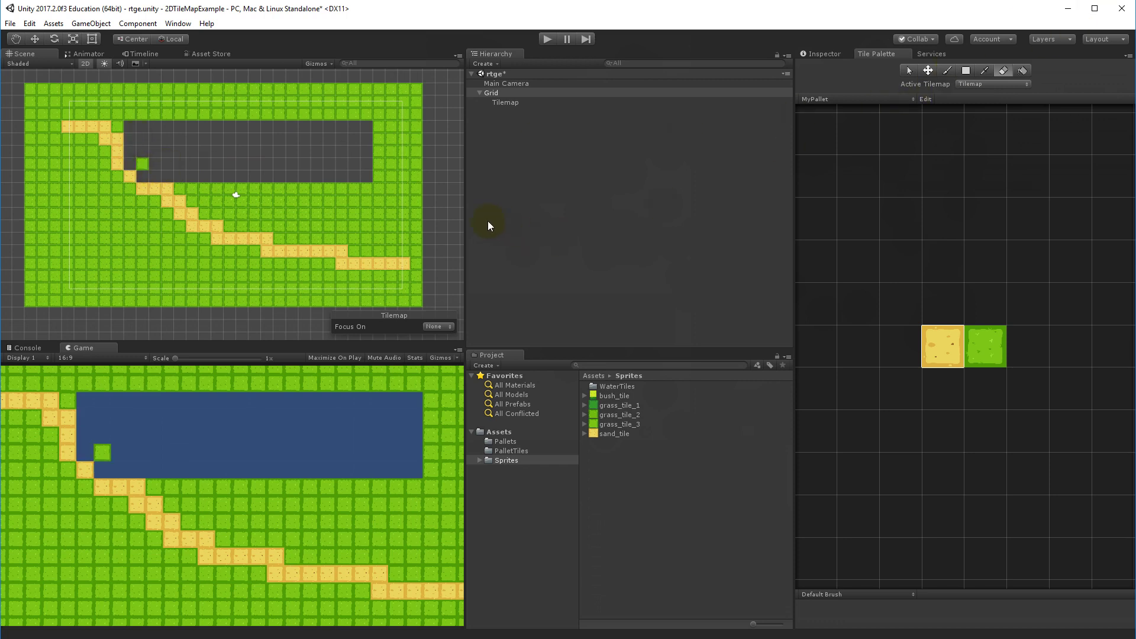
pyautogui.hotkey('ctrl', 'z')
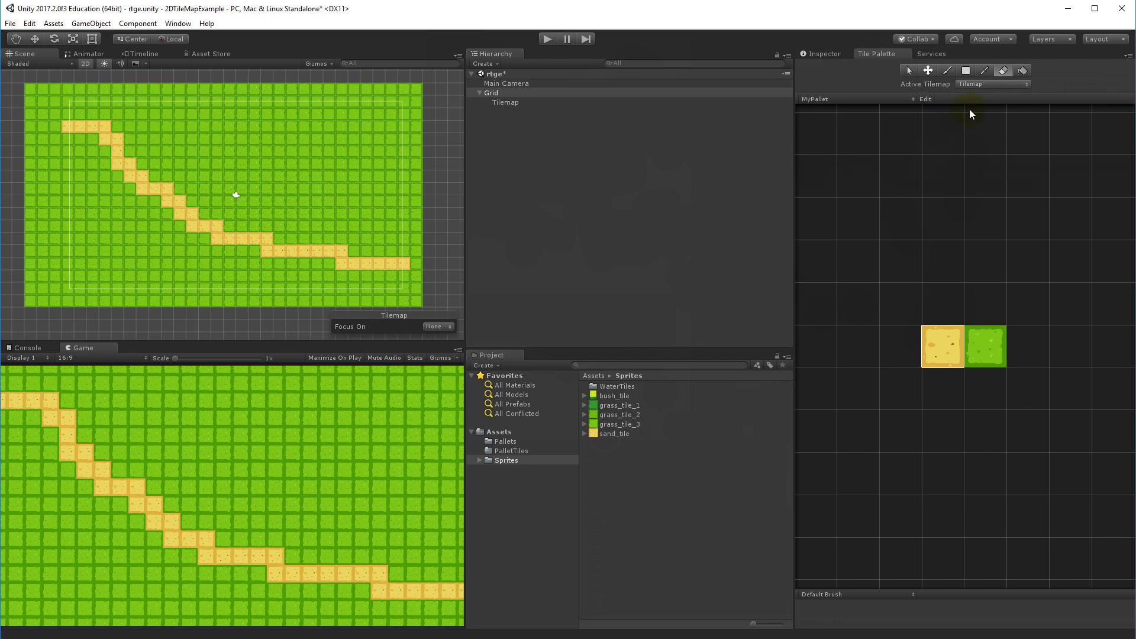
pyautogui.click(1025, 71)
pyautogui.click(1005, 70)
pyautogui.moveTo(237, 133)
pyautogui.mouseDown()
pyautogui.moveTo(238, 192)
pyautogui.moveTo(273, 205)
pyautogui.moveTo(341, 172)
pyautogui.moveTo(268, 124)
pyautogui.moveTo(249, 148)
pyautogui.moveTo(274, 137)
pyautogui.moveTo(249, 156)
pyautogui.moveTo(264, 183)
pyautogui.moveTo(254, 192)
pyautogui.moveTo(299, 159)
pyautogui.moveTo(300, 183)
pyautogui.moveTo(321, 190)
pyautogui.moveTo(313, 181)
pyautogui.moveTo(325, 170)
pyautogui.moveTo(311, 157)
pyautogui.moveTo(268, 191)
pyautogui.mouseUp()
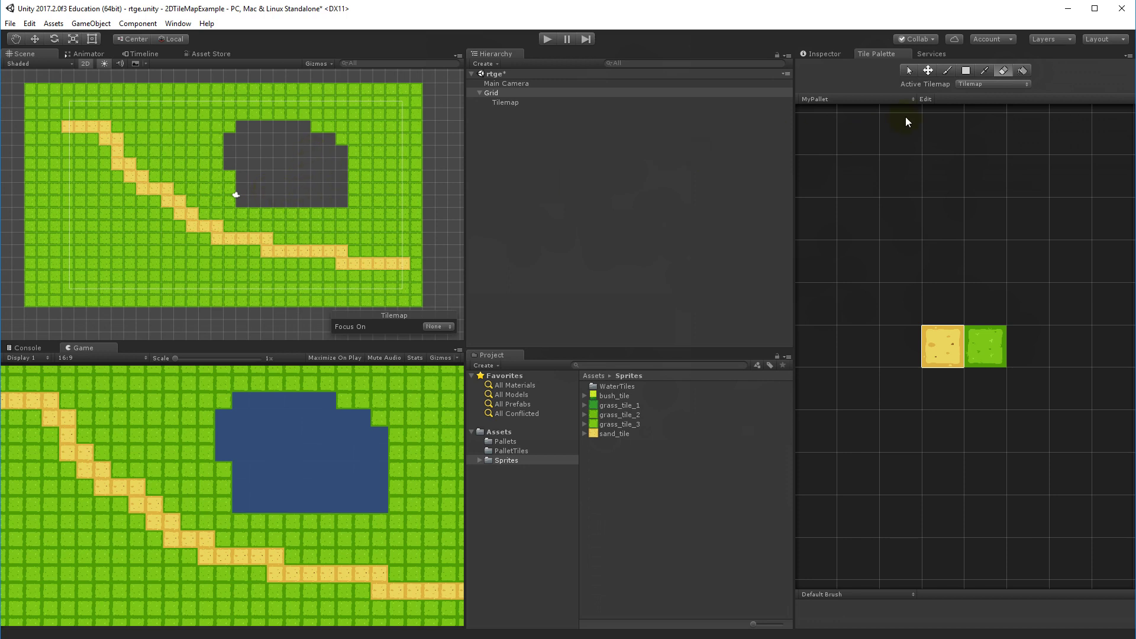
pyautogui.click(990, 351)
pyautogui.click(1022, 71)
pyautogui.click(290, 159)
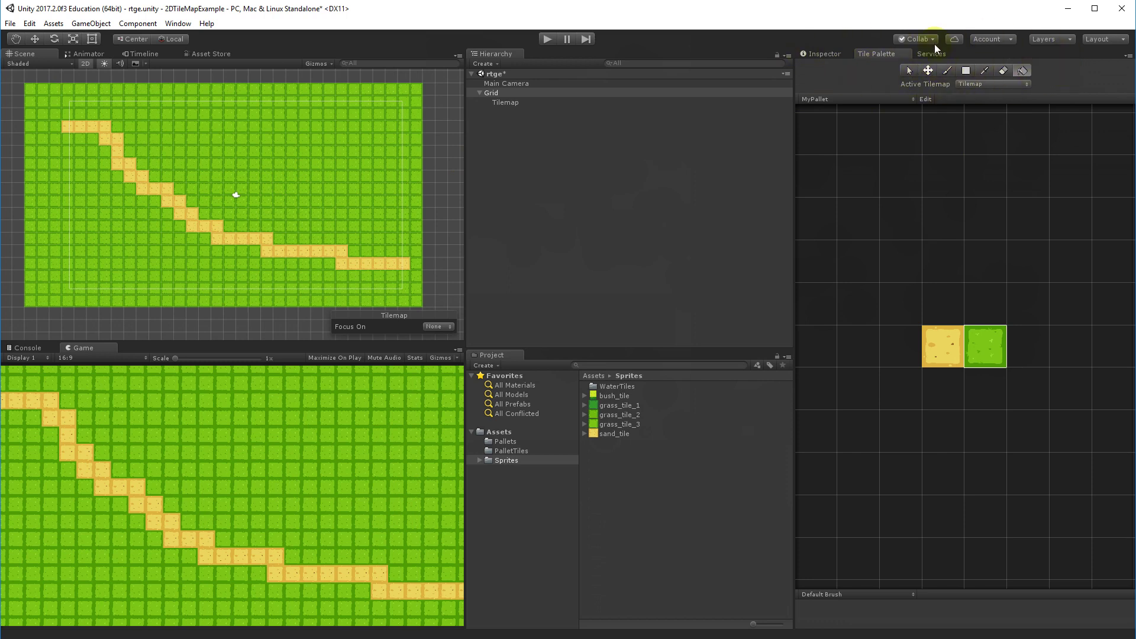
# - Try each Tile Palette tool in turn, then view the Grid's 1.33 cell size in the Inspector
pyautogui.click(908, 70)
pyautogui.click(927, 70)
pyautogui.click(967, 71)
pyautogui.click(985, 70)
pyautogui.click(1001, 71)
pyautogui.click(1024, 71)
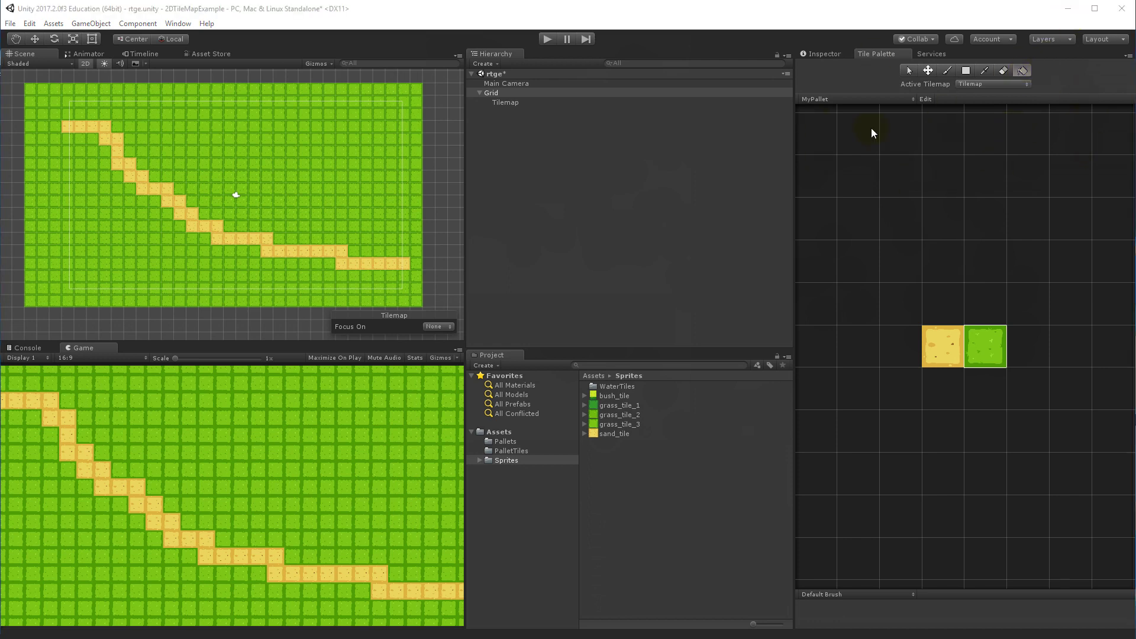
pyautogui.click(821, 53)
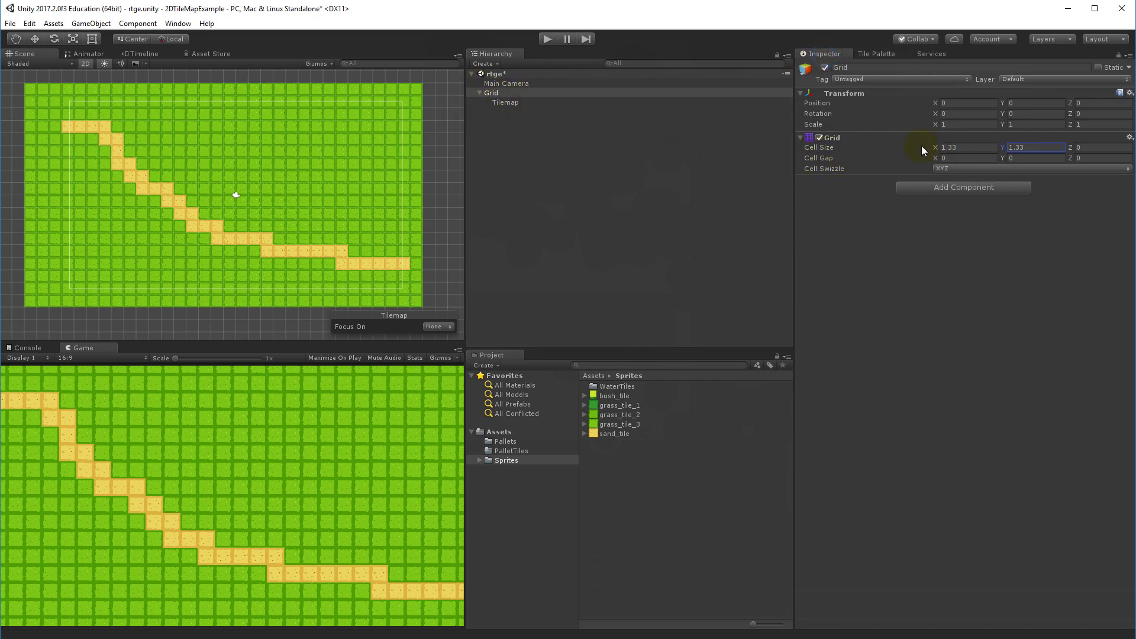
# - Scrub the Grid's horizontal Cell Gap to 2.55 and select the Tilemap object
pyautogui.moveTo(933, 159); pyautogui.dragTo(869, 169)
pyautogui.click(520, 104)
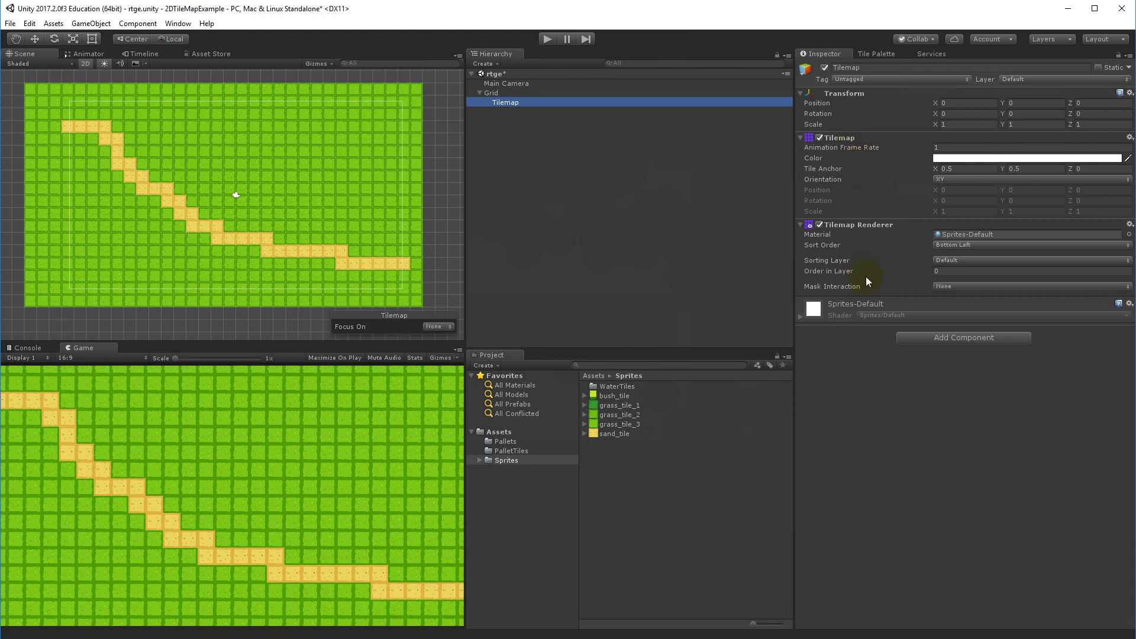
pyautogui.click(821, 139)
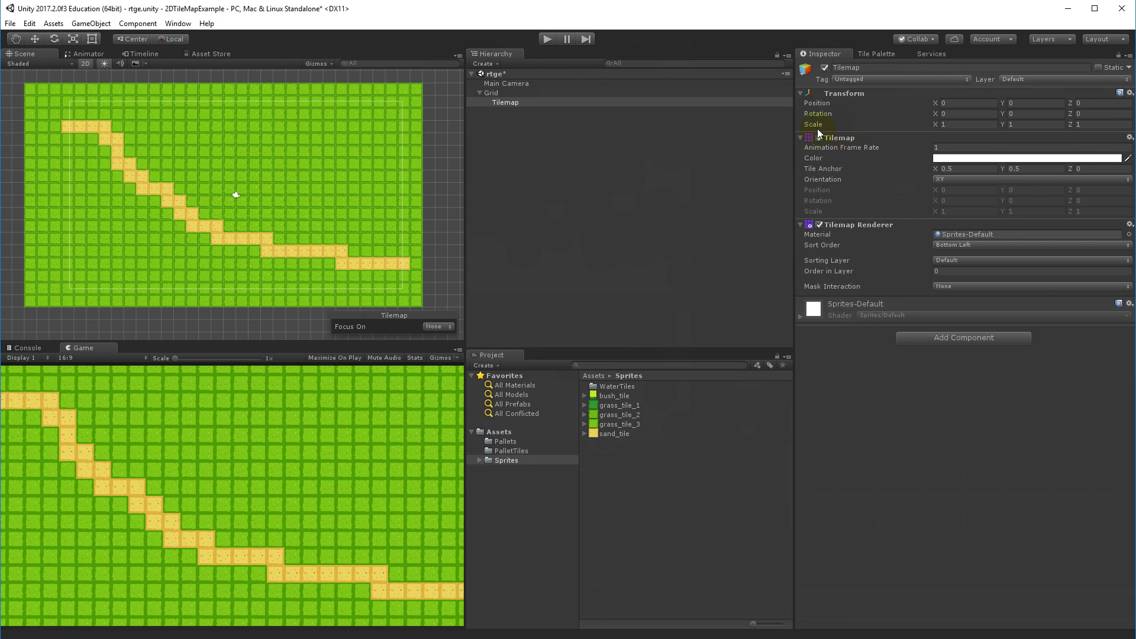
# - Disable the Tilemap's Tilemap Renderer component so the tiles disappear
pyautogui.click(495, 94)
pyautogui.click(865, 54)
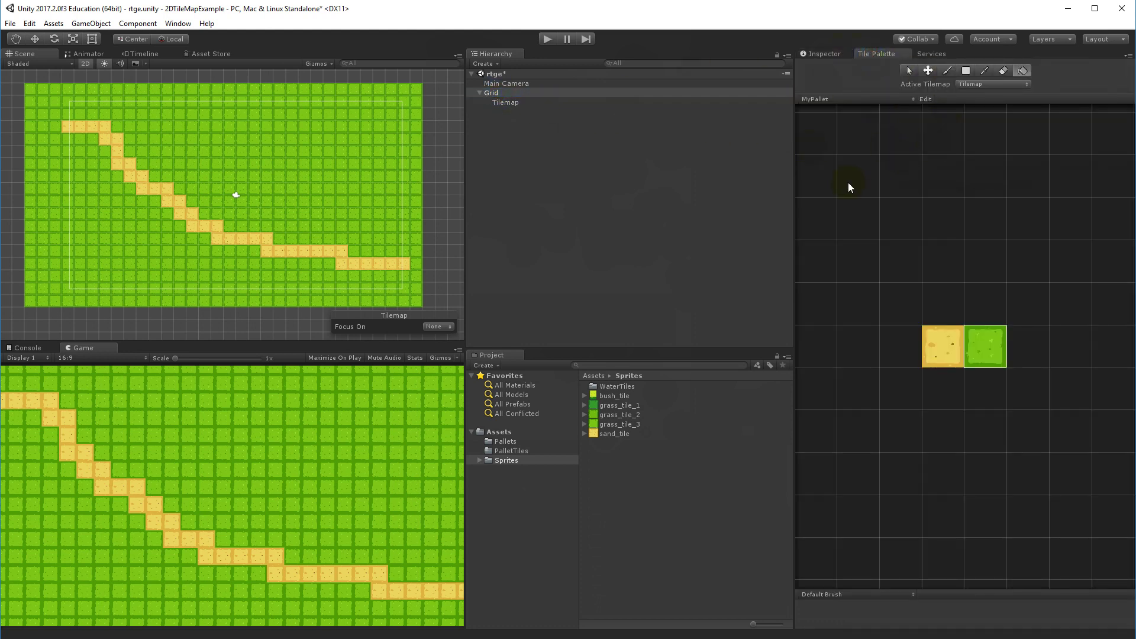
pyautogui.click(555, 104)
pyautogui.click(825, 52)
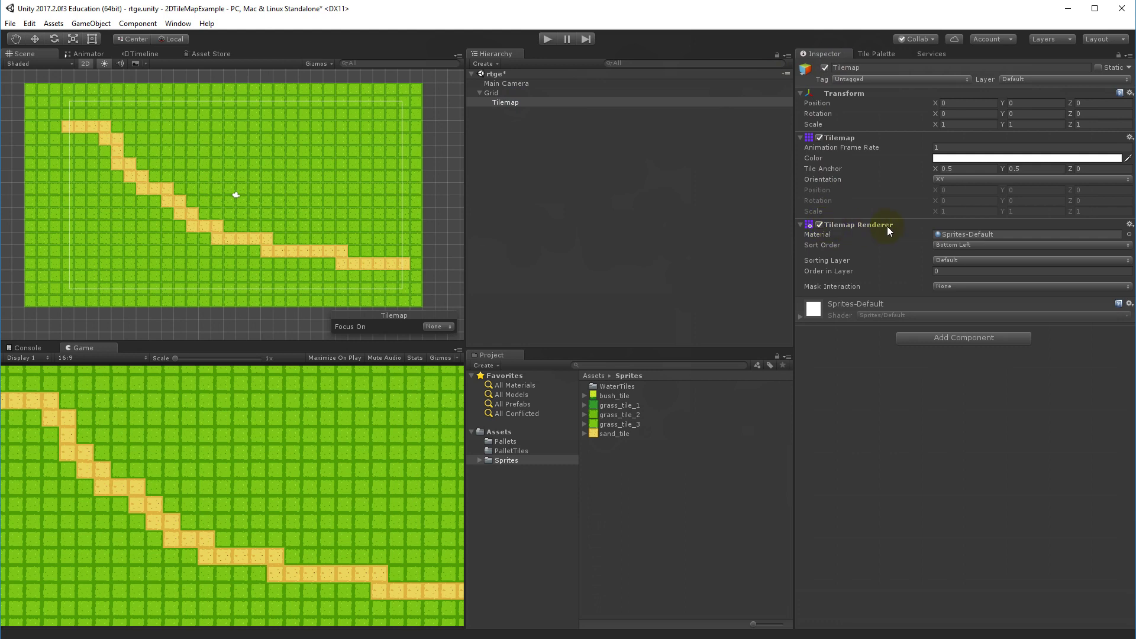
pyautogui.click(819, 224)
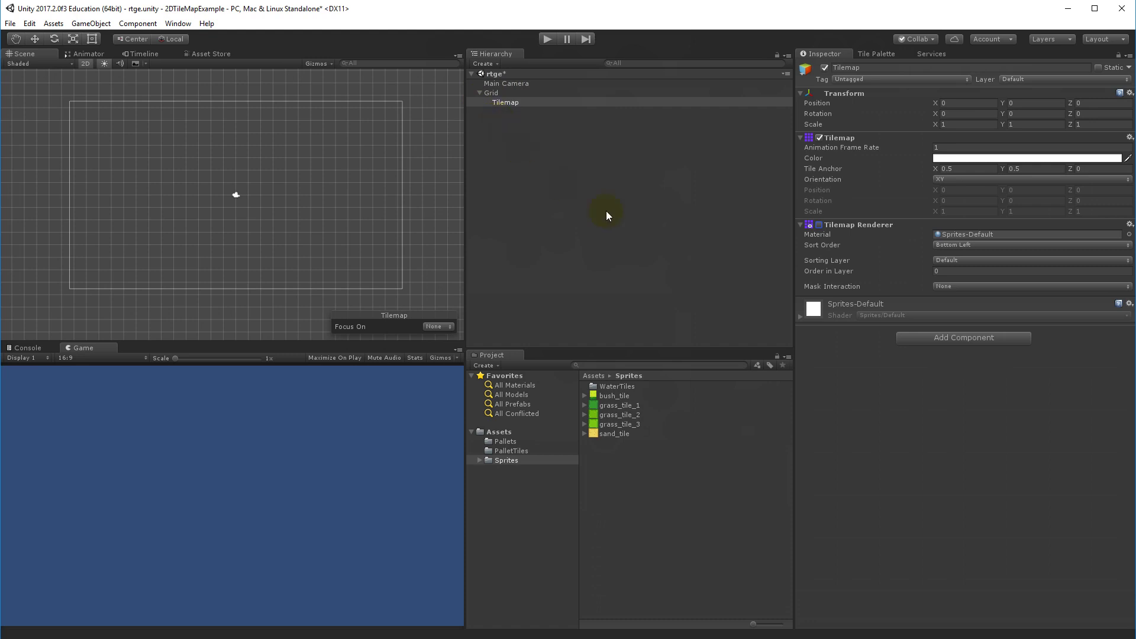
# - Re-enable the Tilemap Renderer and select the bush_tile sprite in the Sprites folder
pyautogui.click(819, 225)
pyautogui.click(820, 225)
pyautogui.click(820, 225)
pyautogui.click(819, 225)
pyautogui.click(819, 225)
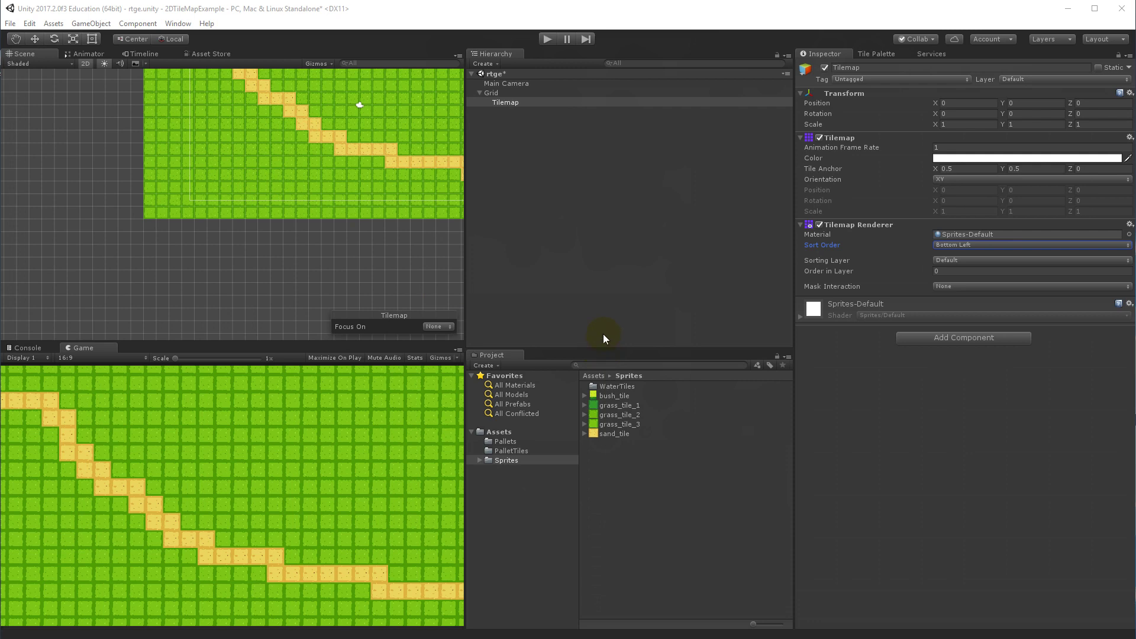
pyautogui.click(876, 53)
pyautogui.click(620, 397)
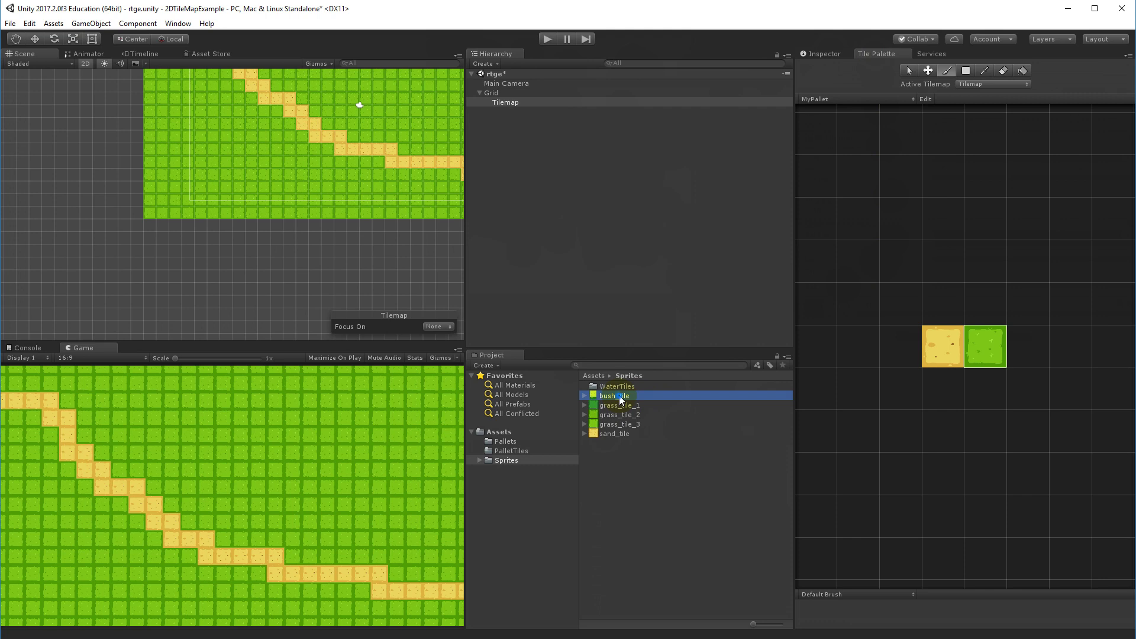
# - Add bush_tile to an empty MyPallet cell, saving its tile asset in Assets/PalletTiles
pyautogui.moveTo(620, 399); pyautogui.dragTo(894, 274)
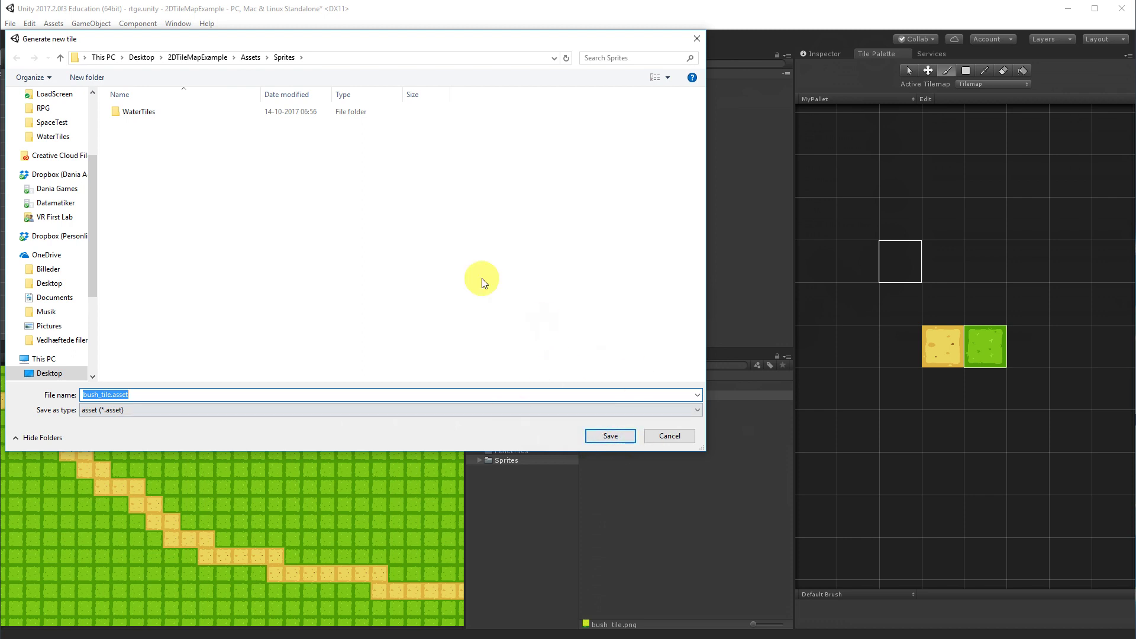
pyautogui.click(194, 58)
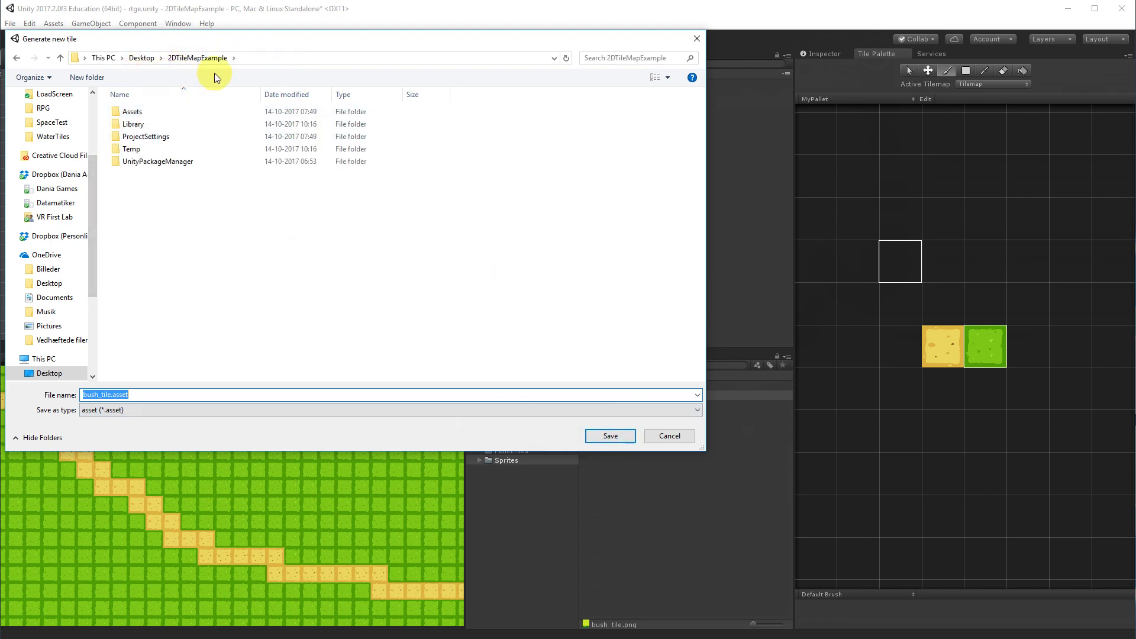
pyautogui.doubleClick(156, 113)
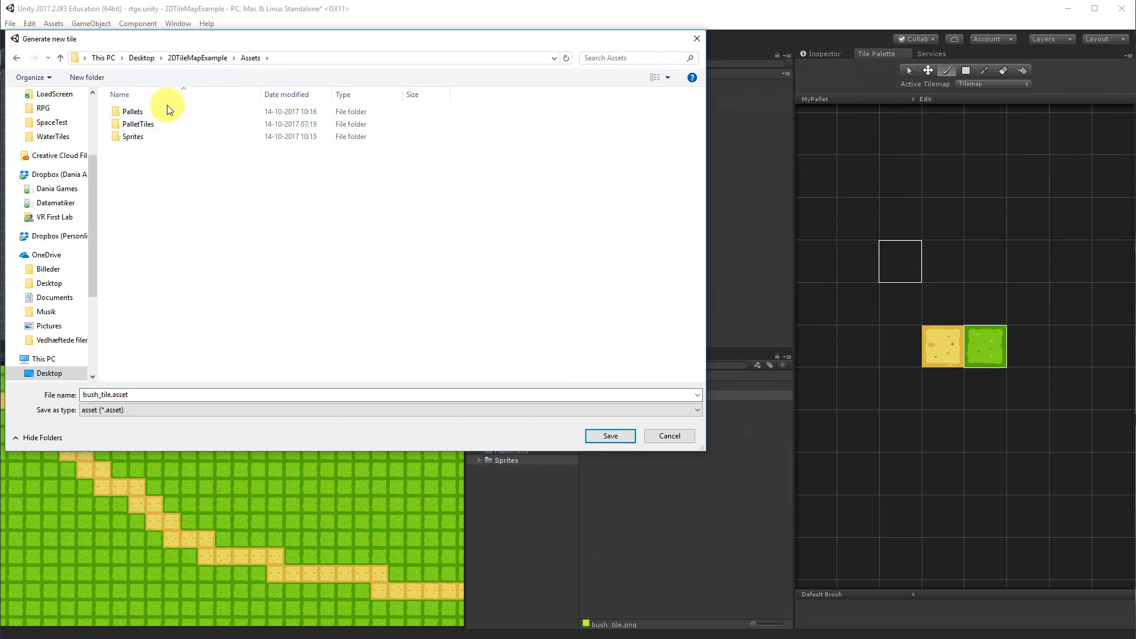
pyautogui.doubleClick(153, 124)
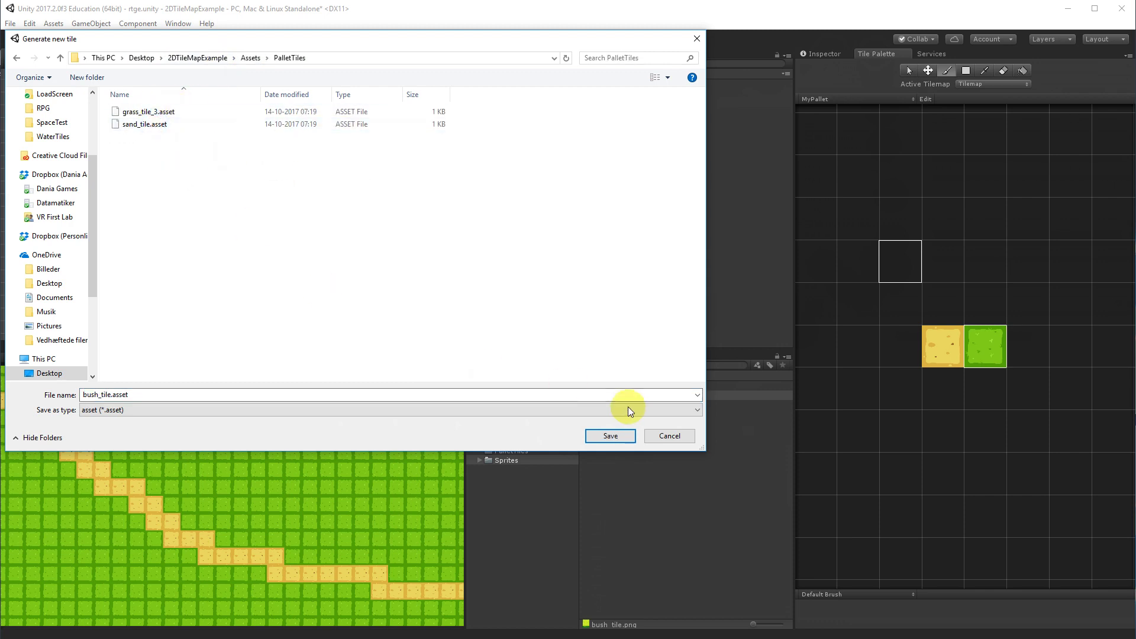
pyautogui.click(610, 435)
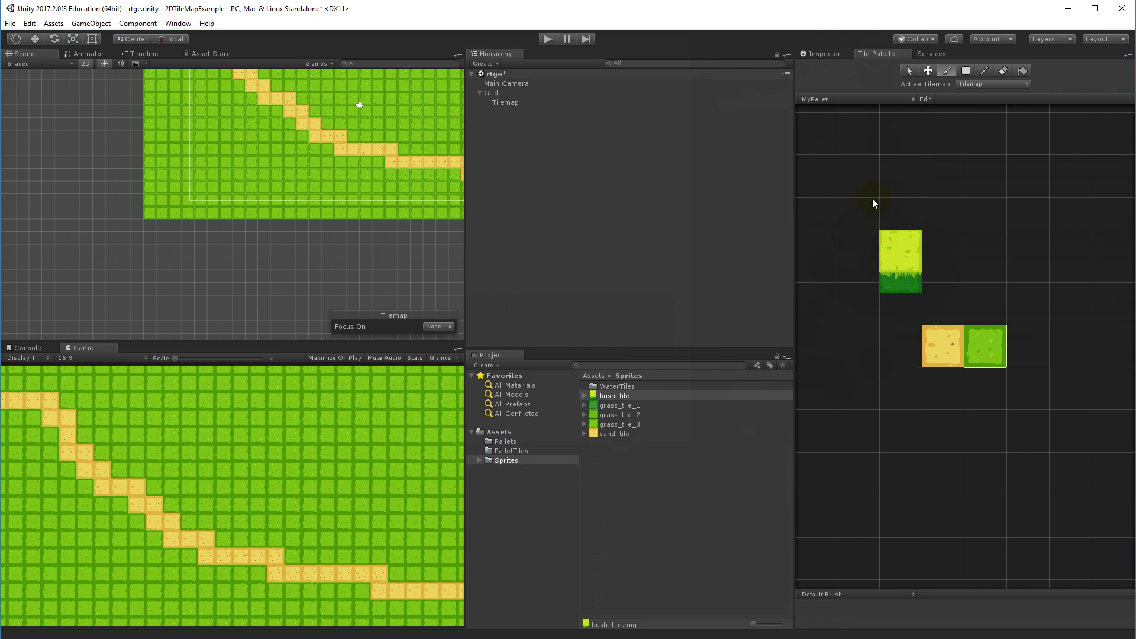
pyautogui.click(902, 260)
# - Paint a column of bush tiles on the grass and select Tilemap in the Hierarchy
pyautogui.moveTo(200, 197)
pyautogui.mouseDown()
pyautogui.moveTo(214, 152)
pyautogui.moveTo(214, 194)
pyautogui.moveTo(227, 200)
pyautogui.moveTo(229, 158)
pyautogui.mouseUp()
pyautogui.scroll(5, 230, 152)
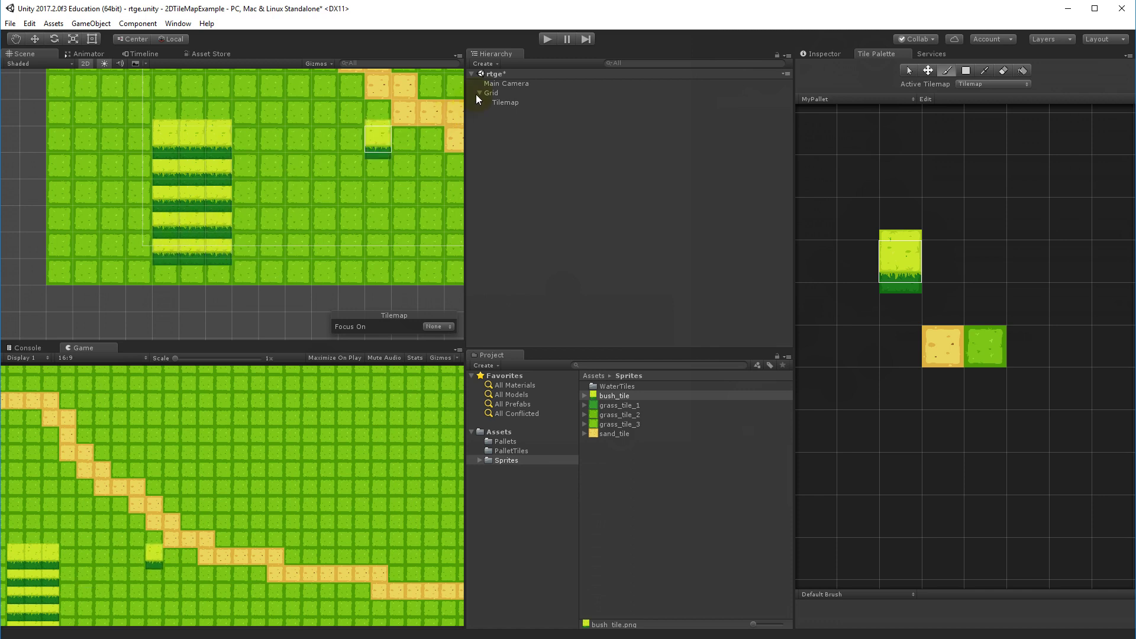
pyautogui.click(508, 102)
# - Set the Tilemap Renderer's Sort Order to Top Left, then choose Add Sorting Layer
pyautogui.click(849, 52)
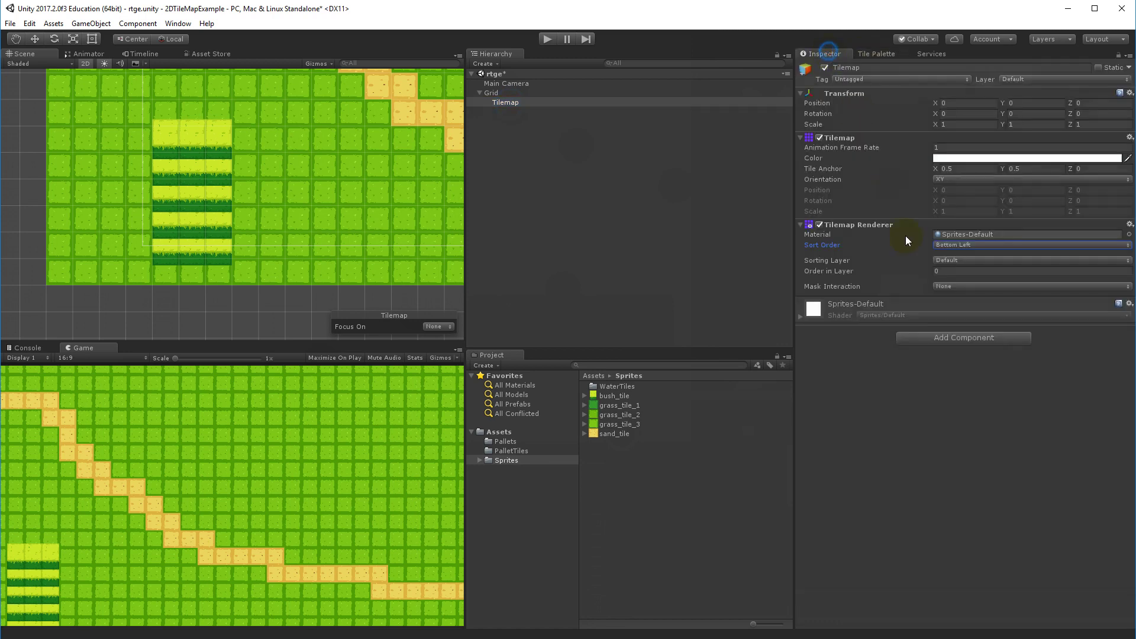
pyautogui.click(953, 246)
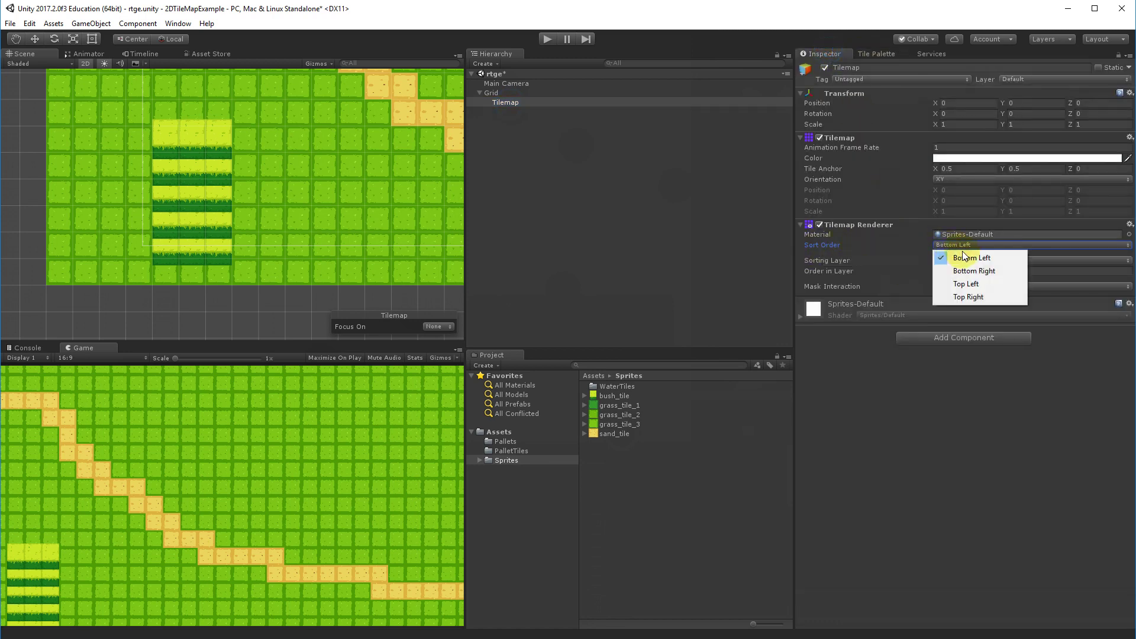
pyautogui.click(970, 285)
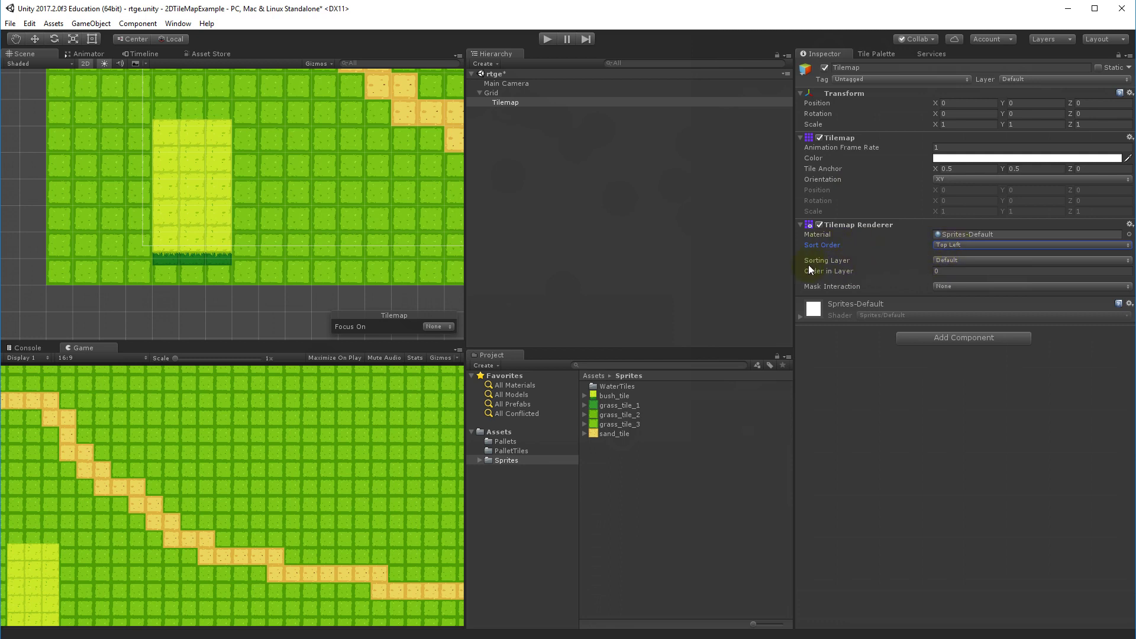
pyautogui.click(970, 260)
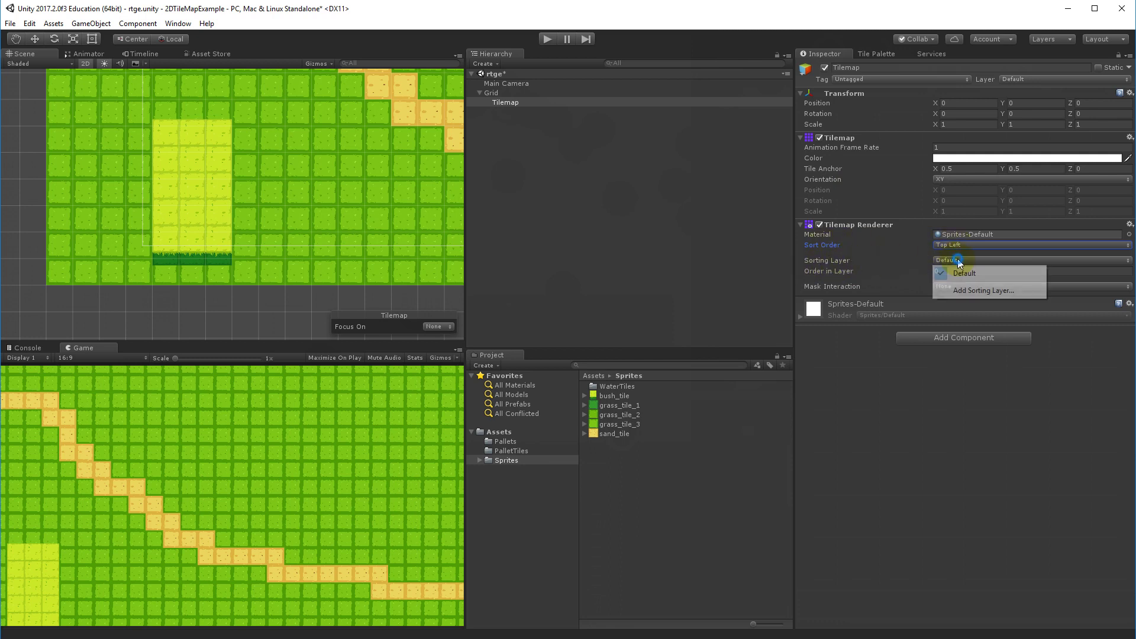
pyautogui.click(968, 291)
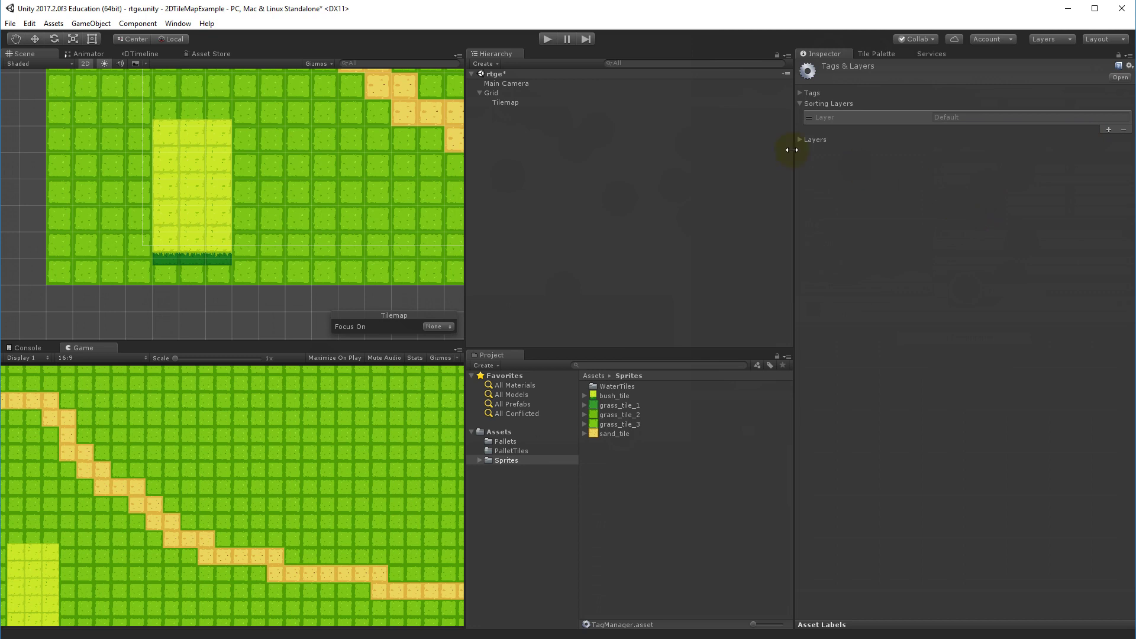
# - Select the Tilemap object under Grid in the Hierarchy
pyautogui.click(513, 102)
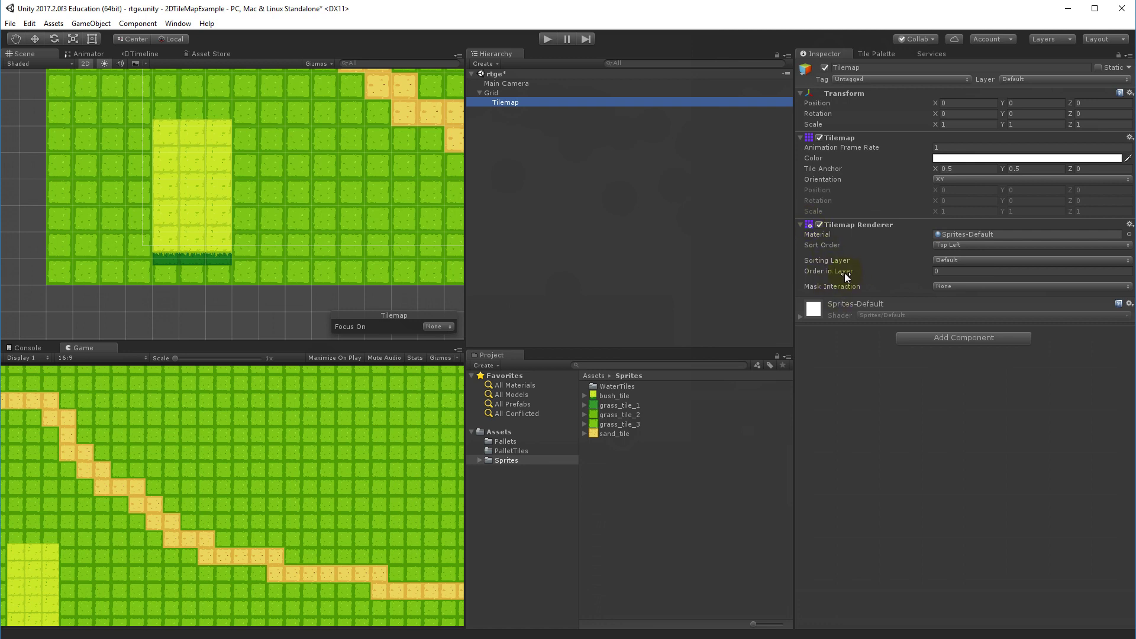
pyautogui.click(958, 271)
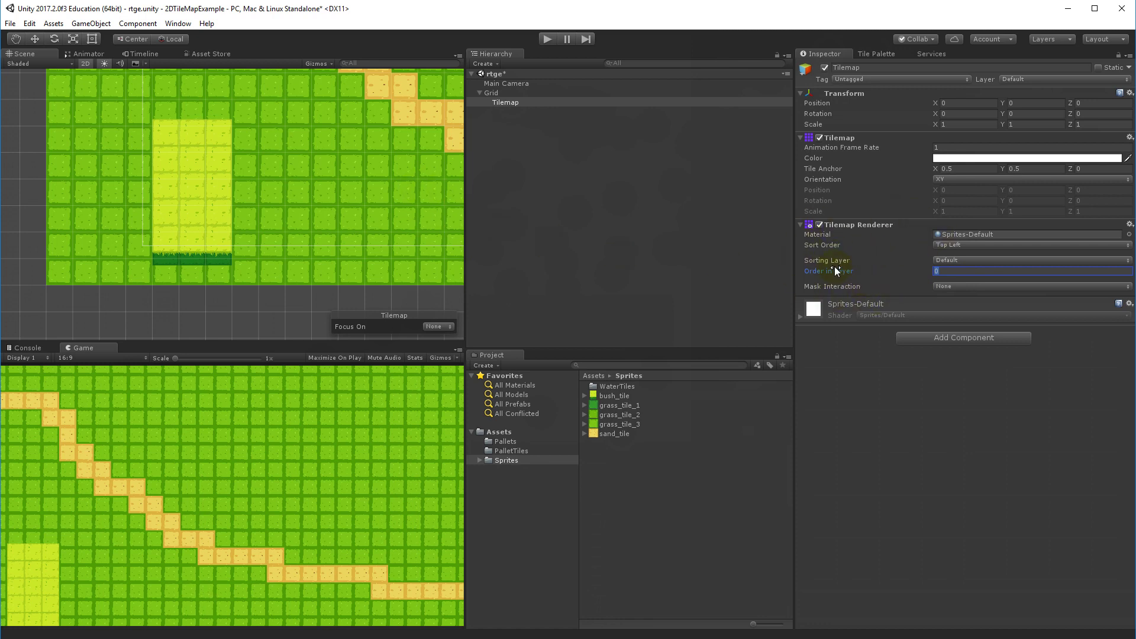
pyautogui.click(968, 286)
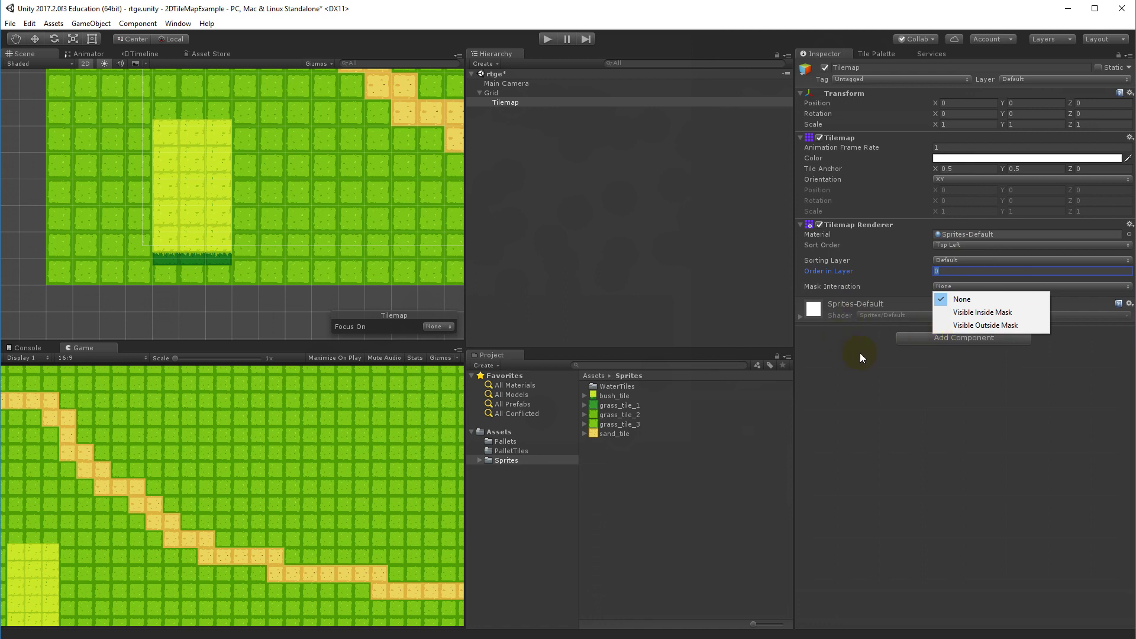
pyautogui.click(883, 392)
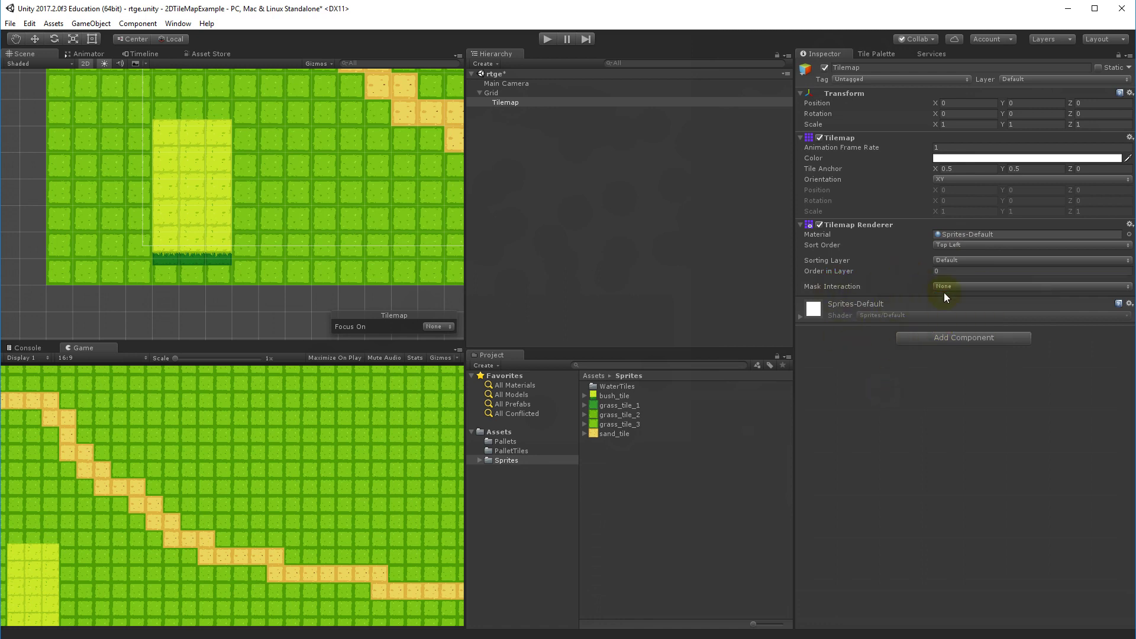
pyautogui.click(976, 288)
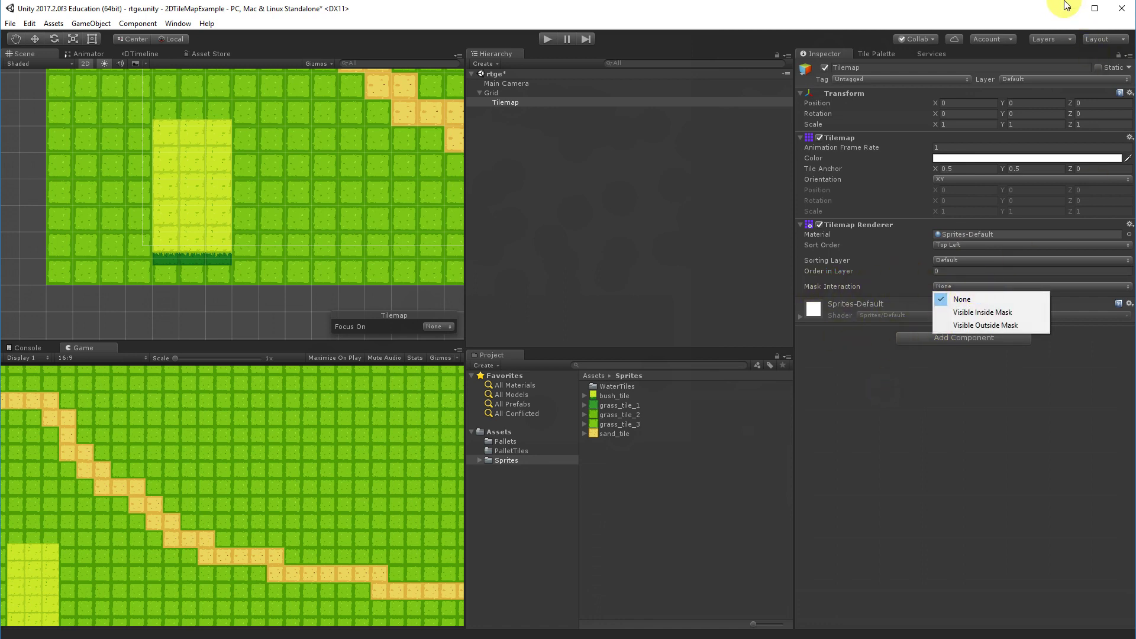
pyautogui.press('Escape')
pyautogui.click(960, 287)
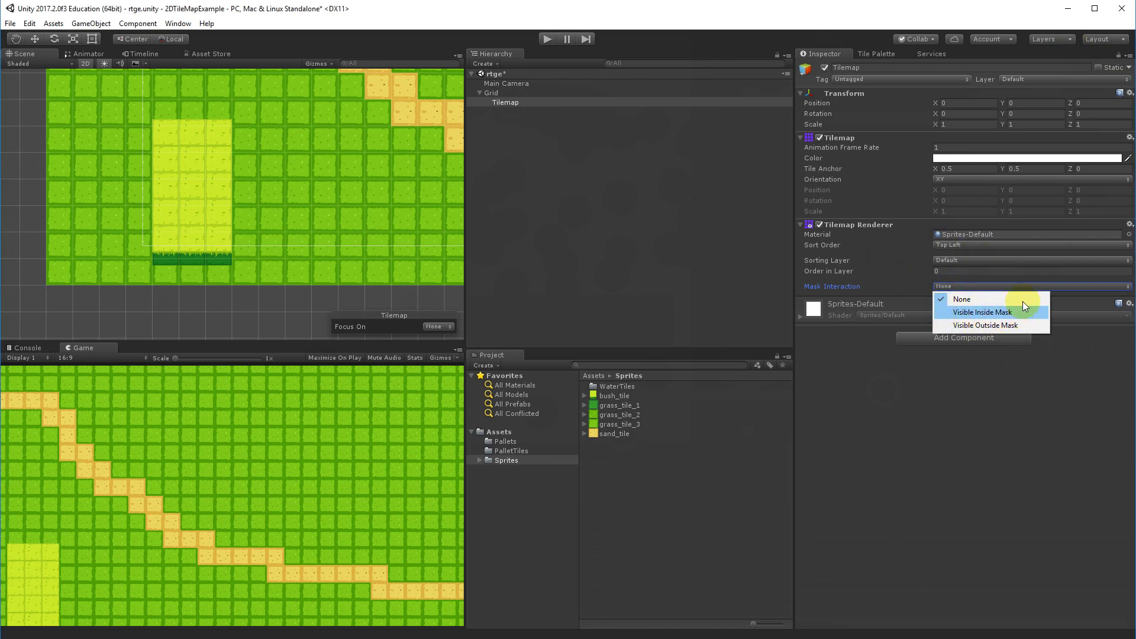
pyautogui.click(968, 313)
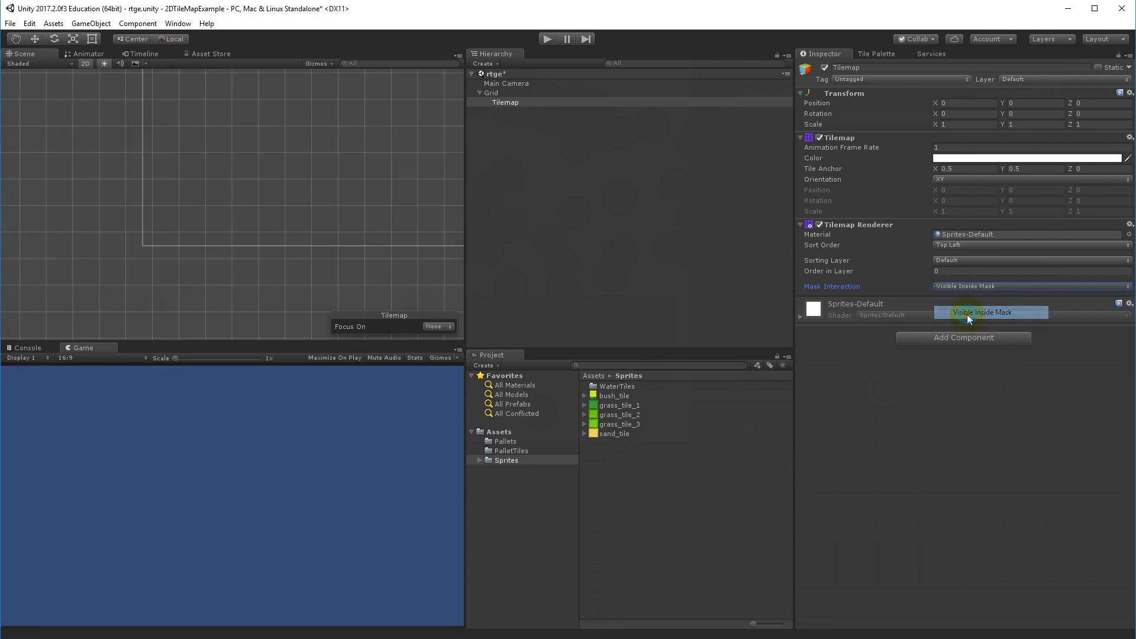
pyautogui.click(984, 288)
pyautogui.click(1010, 325)
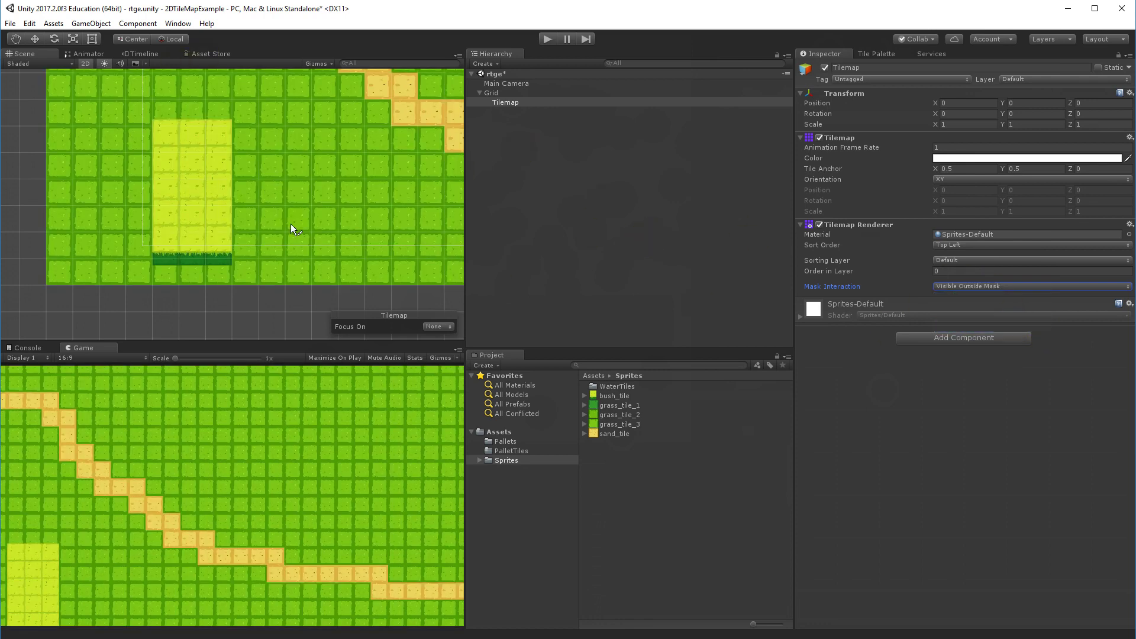
pyautogui.click(977, 286)
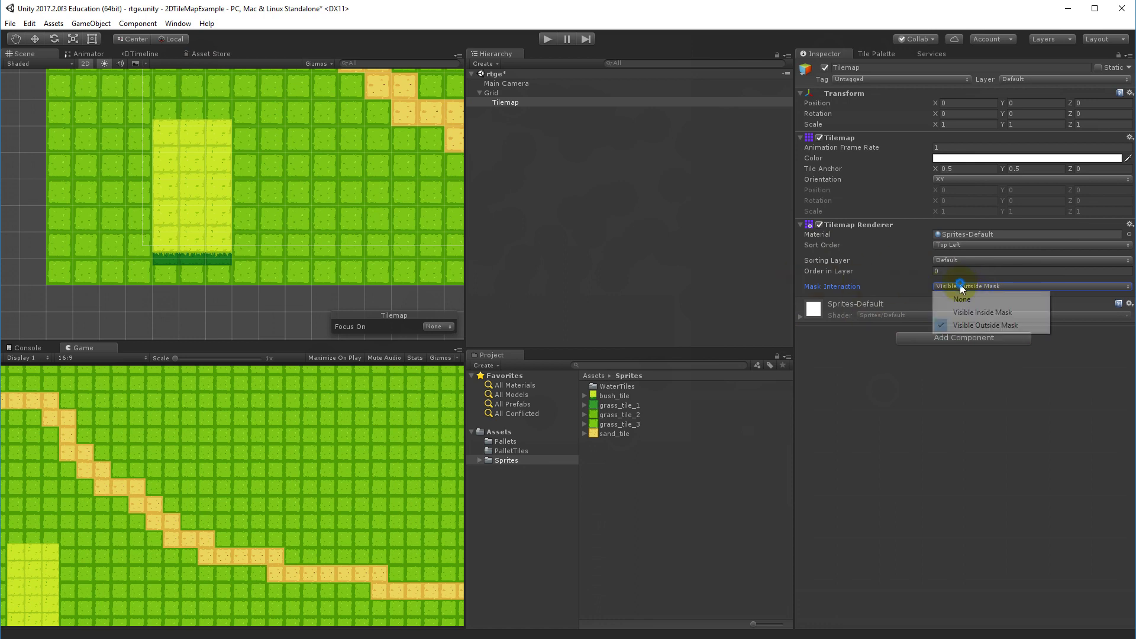
pyautogui.click(972, 302)
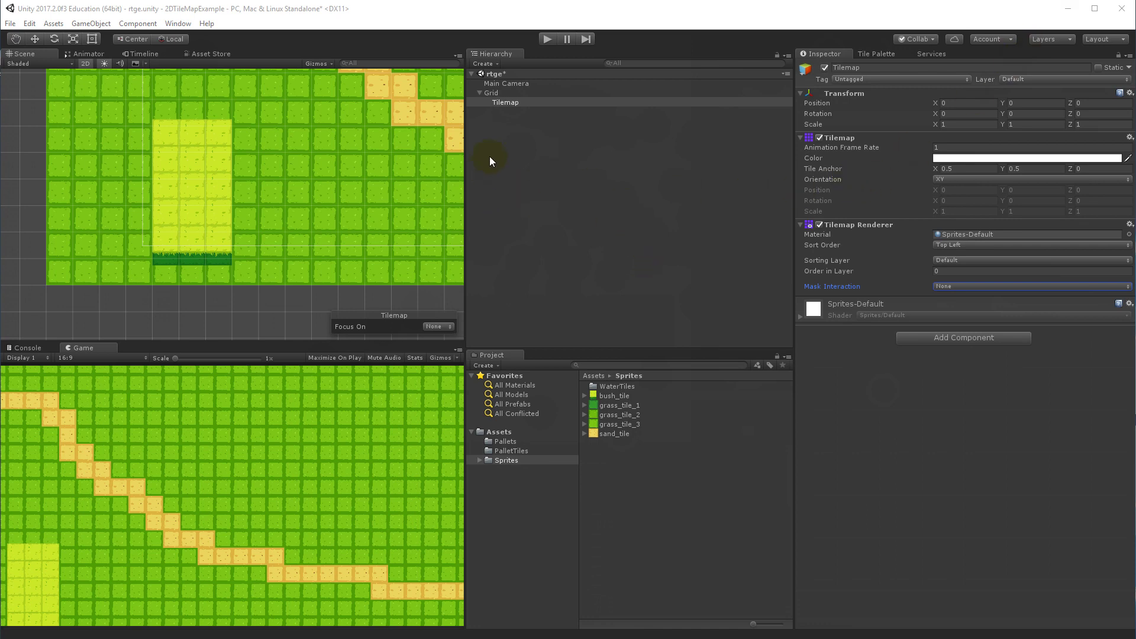
pyautogui.click(491, 93)
pyautogui.click(500, 102)
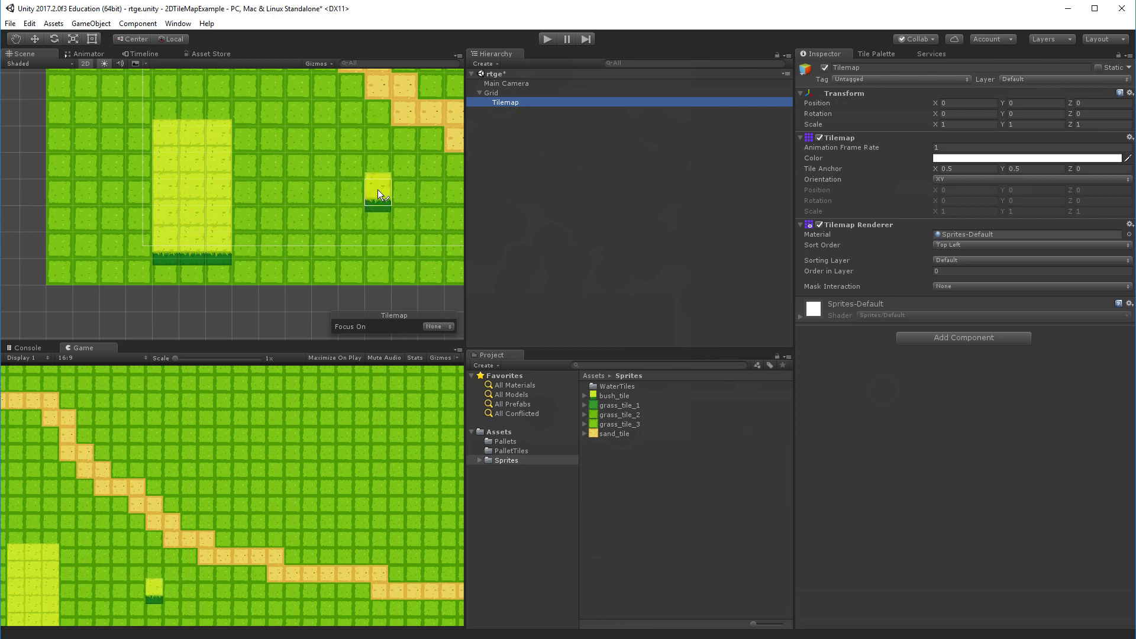
# - Attach a Tilemap Collider 2D component to the selected Tilemap
pyautogui.click(545, 212)
pyautogui.click(510, 102)
pyautogui.click(960, 337)
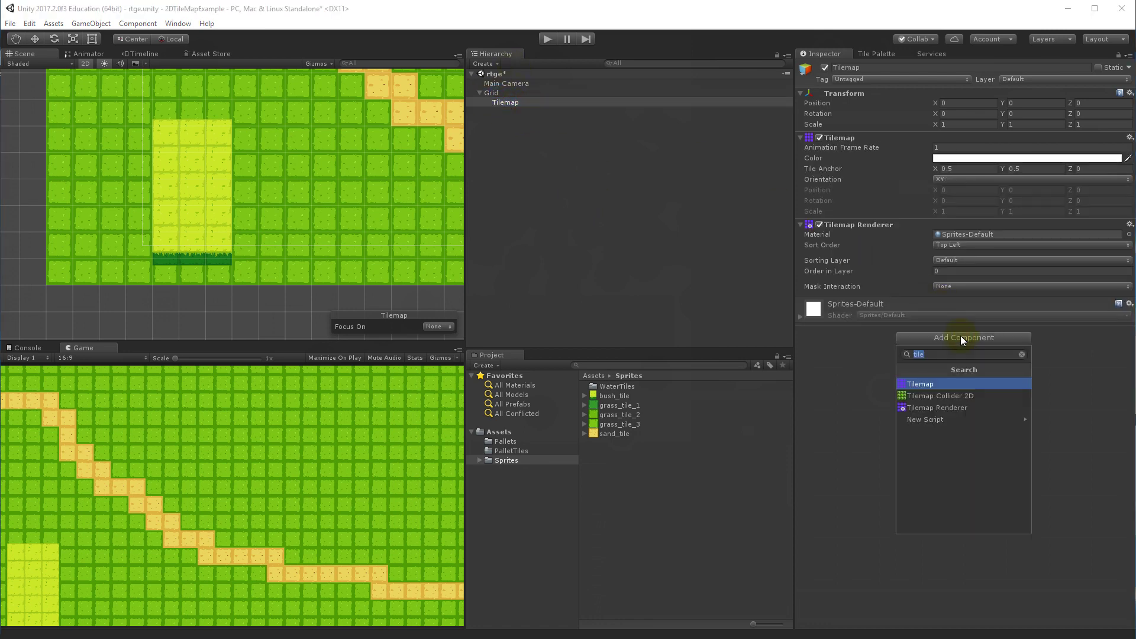
pyautogui.click(946, 396)
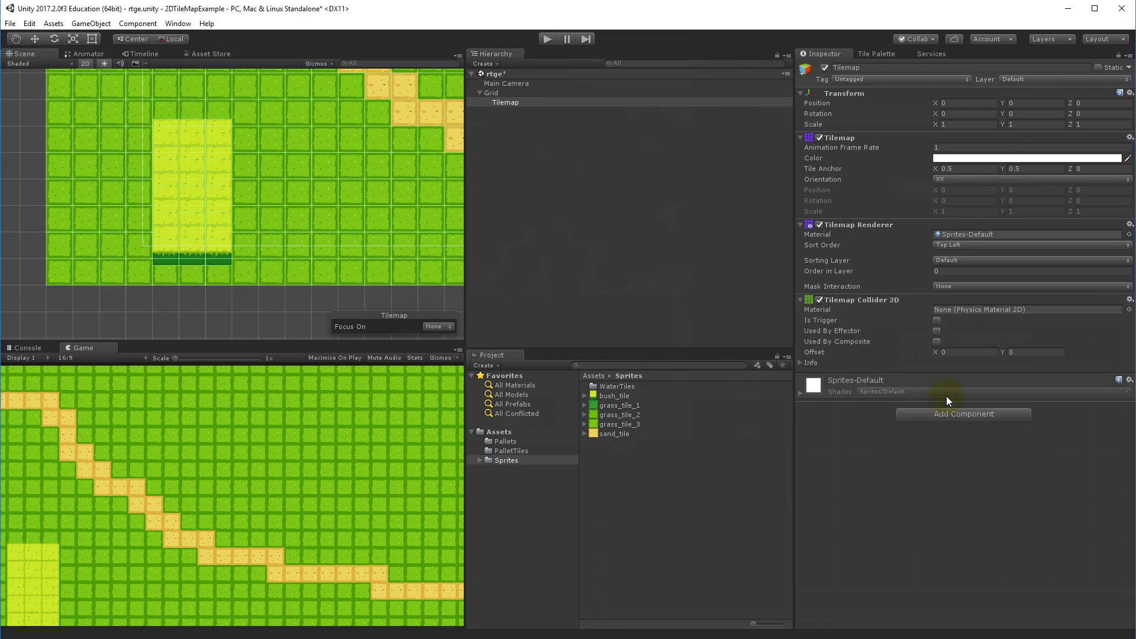
pyautogui.scroll(-2, 332, 158)
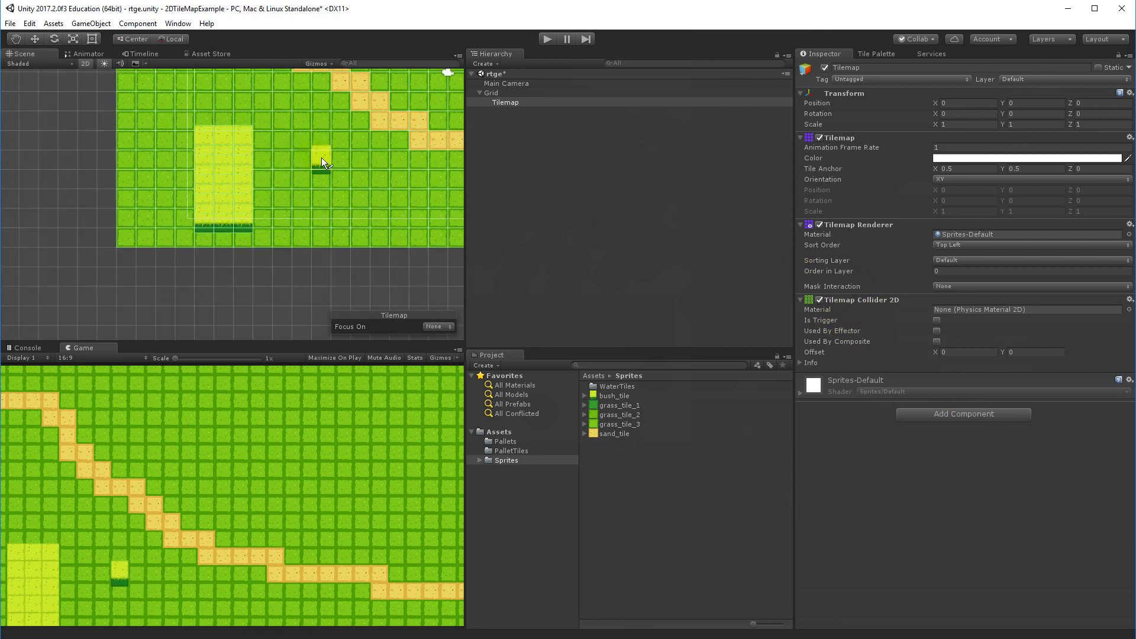
pyautogui.scroll(4, 284, 136)
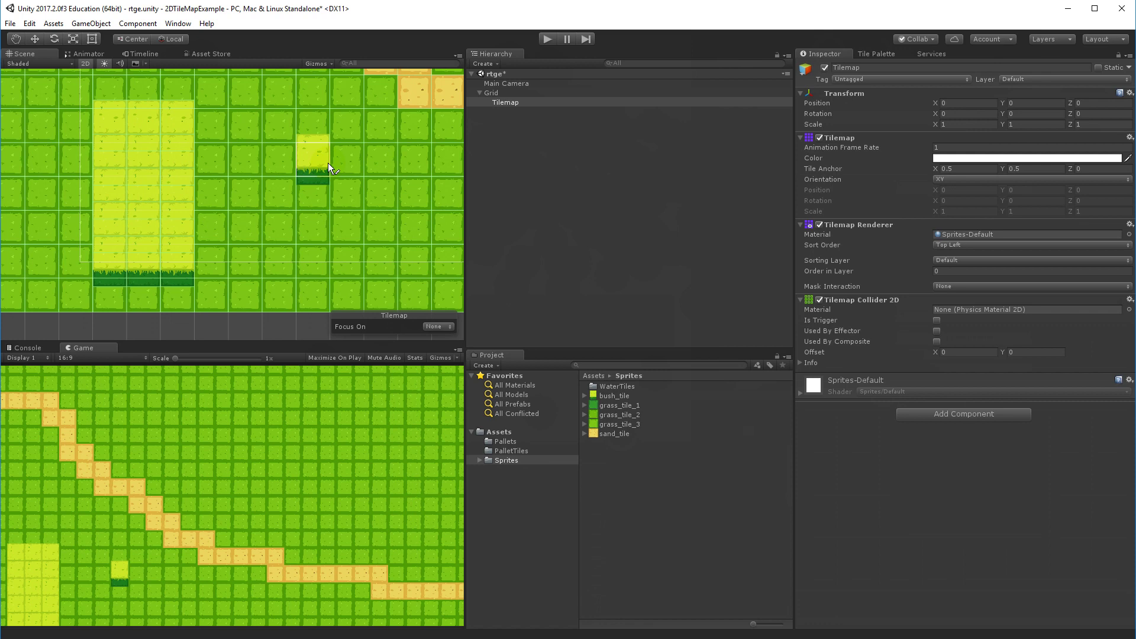
pyautogui.moveTo(328, 162)
pyautogui.mouseDown()
pyautogui.moveTo(390, 87)
pyautogui.moveTo(335, 179)
pyautogui.moveTo(330, 164)
pyautogui.mouseUp()
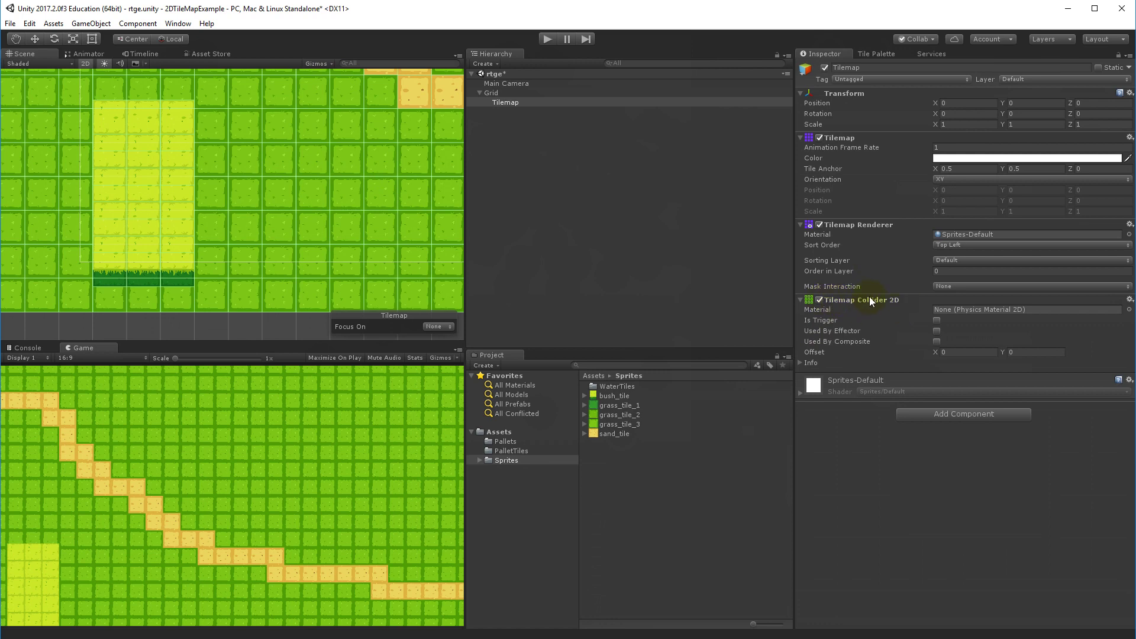
# - Add a Platform Effector 2D and enable Used By Effector on the Tilemap Collider 2D
pyautogui.click(933, 413)
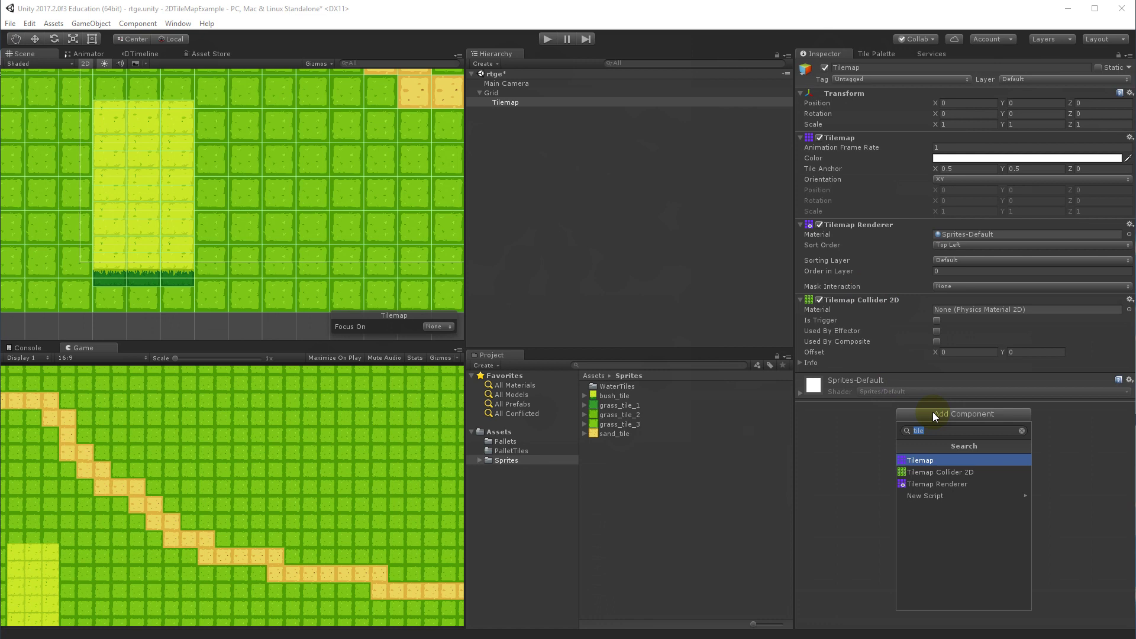
pyautogui.write('plat')
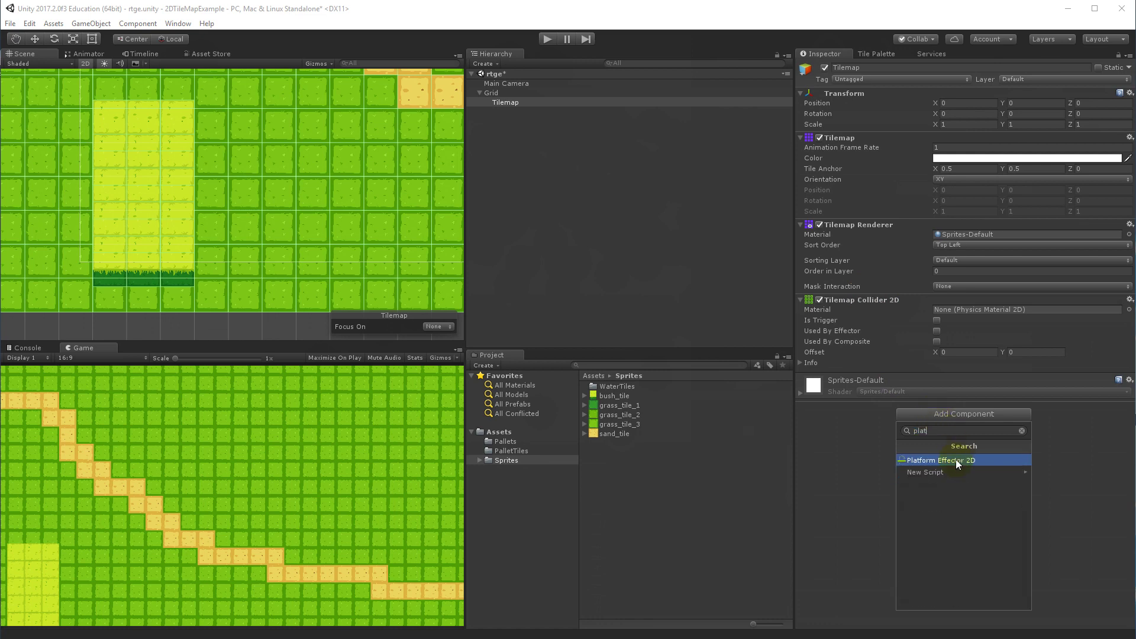
pyautogui.click(956, 460)
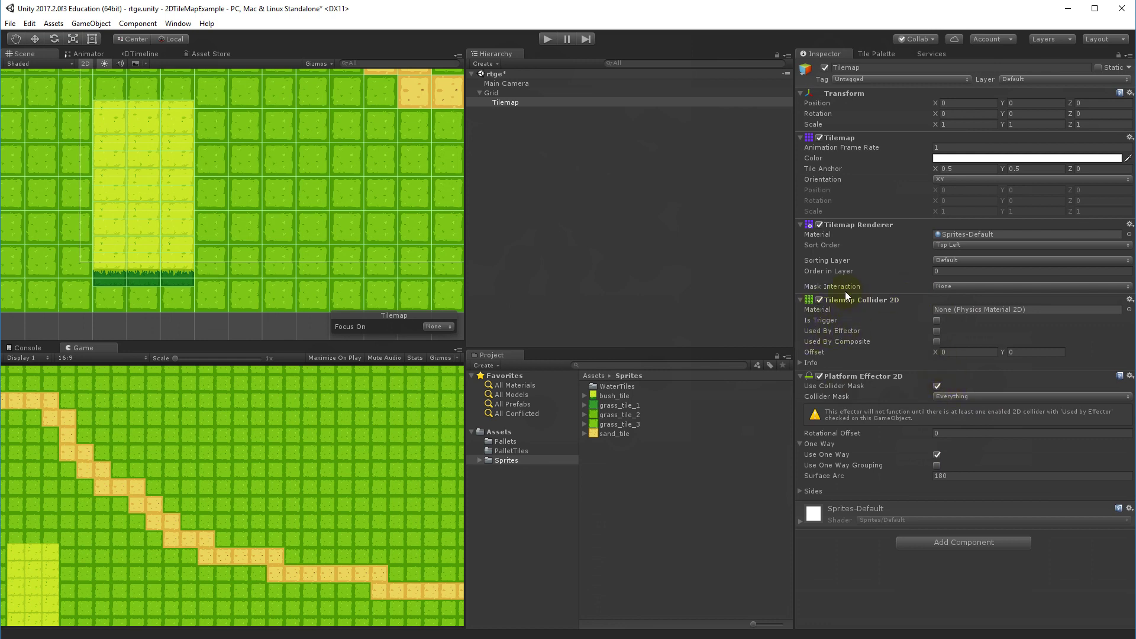
pyautogui.click(937, 331)
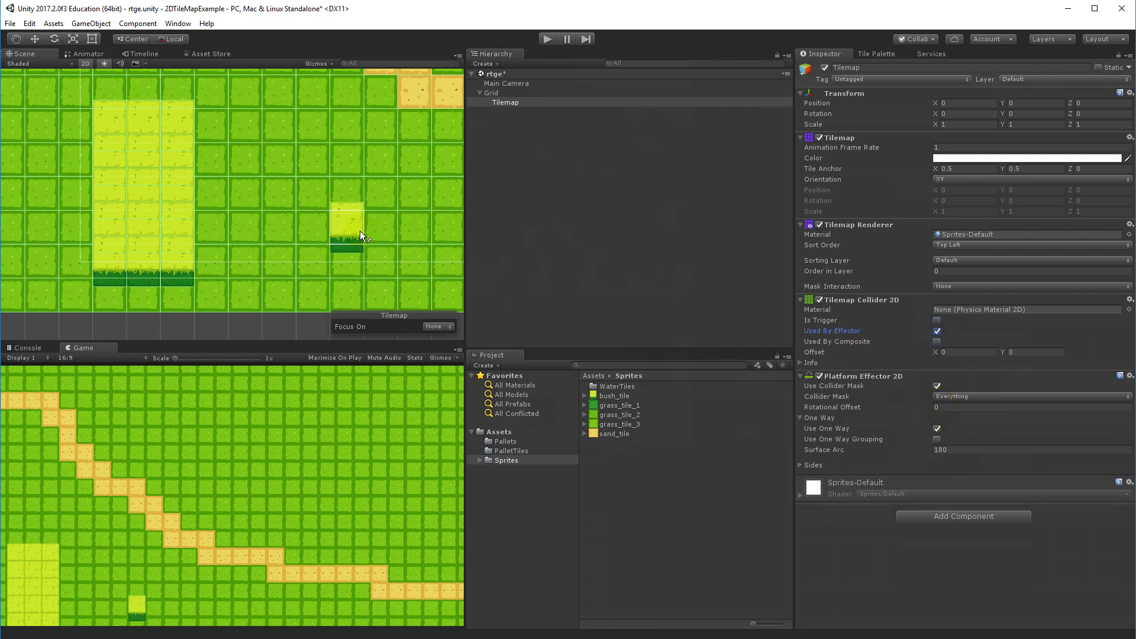
pyautogui.scroll(-5, 343, 172)
pyautogui.moveTo(359, 146); pyautogui.dragTo(308, 210, button='middle')
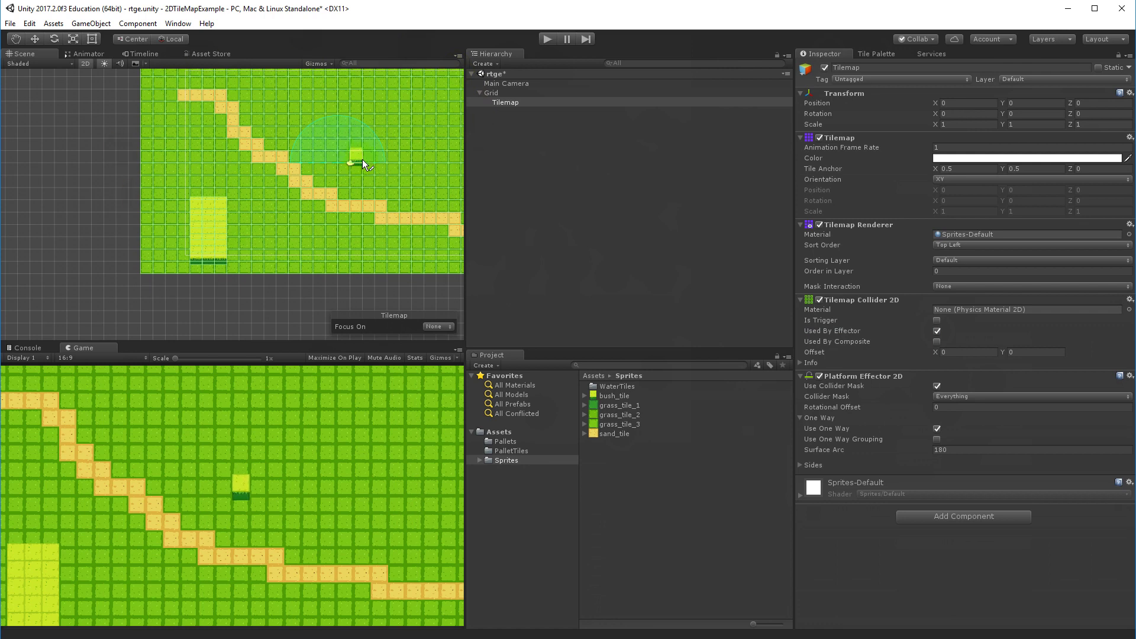
pyautogui.scroll(-1, 444, 173)
pyautogui.moveTo(388, 145); pyautogui.dragTo(279, 138, button='middle')
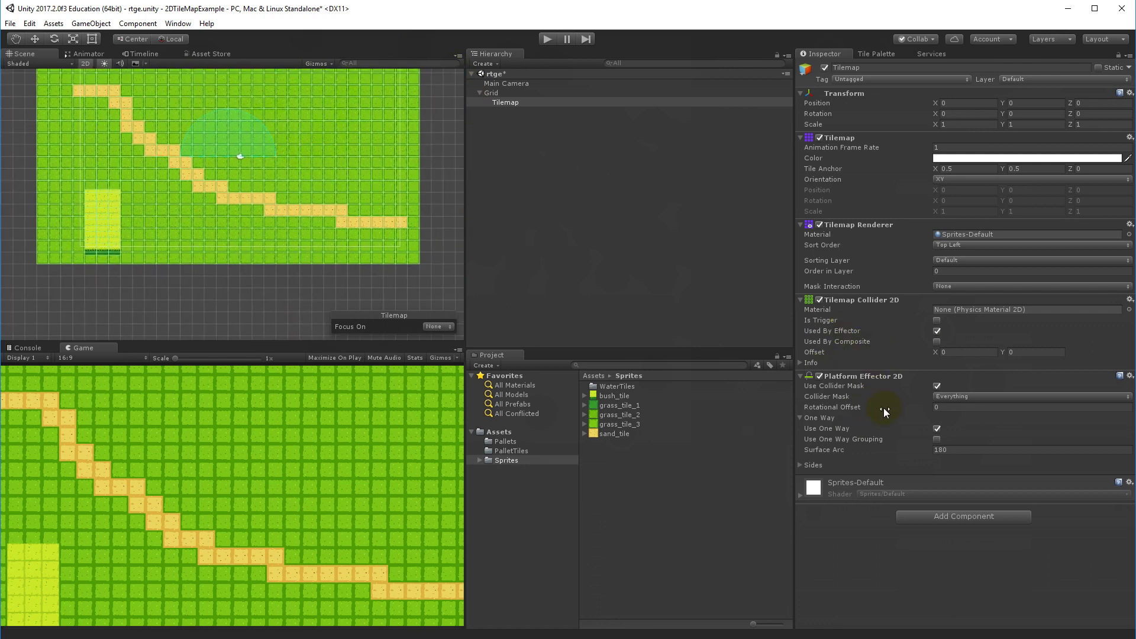
pyautogui.moveTo(883, 407)
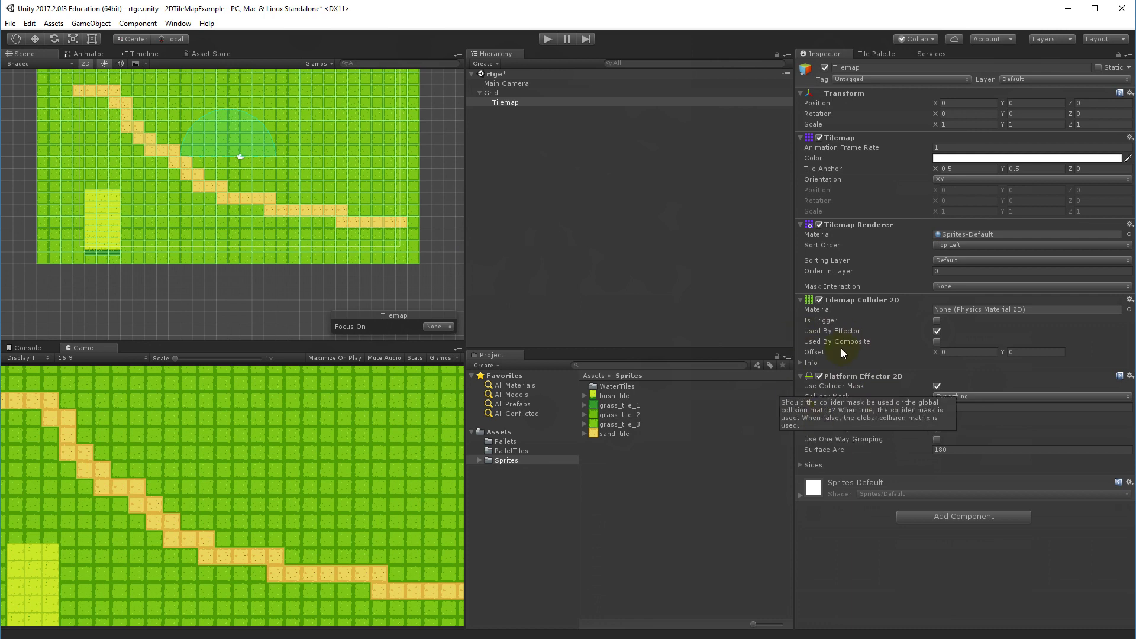